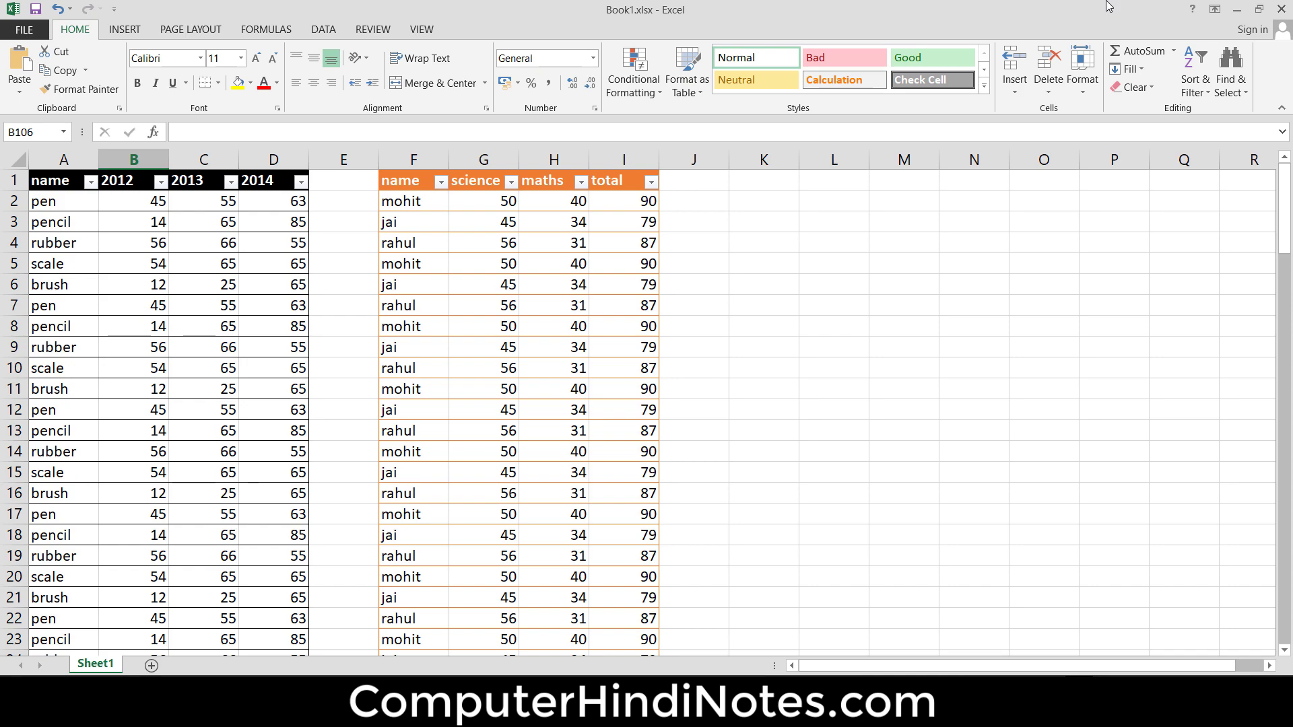
Step: Apply the custom 'new video' theme, turning both tables' headers dark navy and purple
left_click(186, 30)
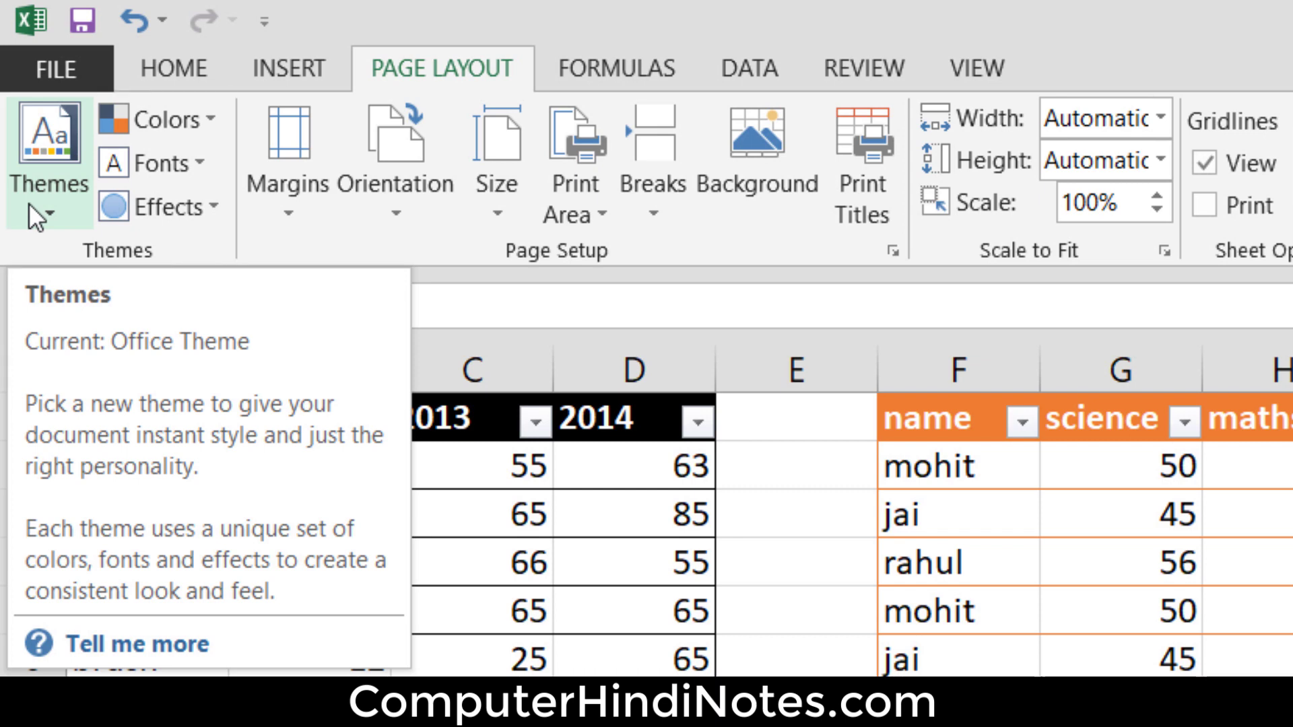
left_click(67, 196)
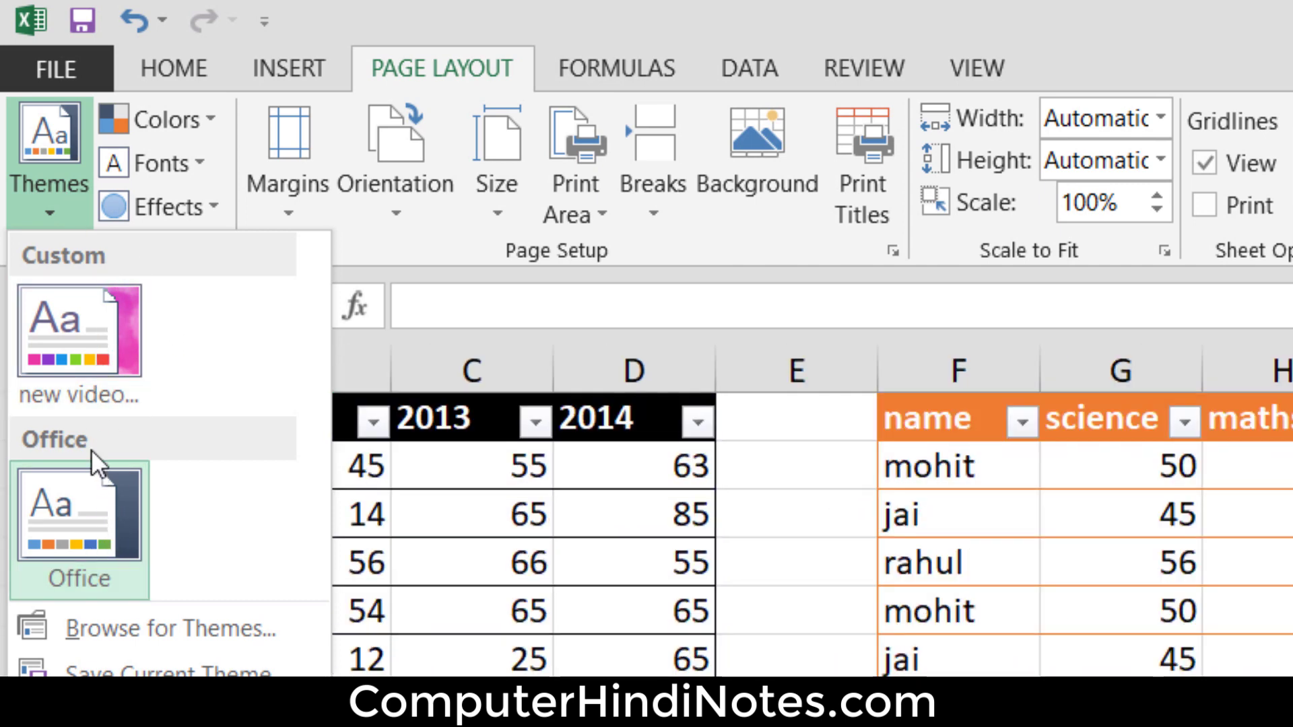
left_click(111, 301)
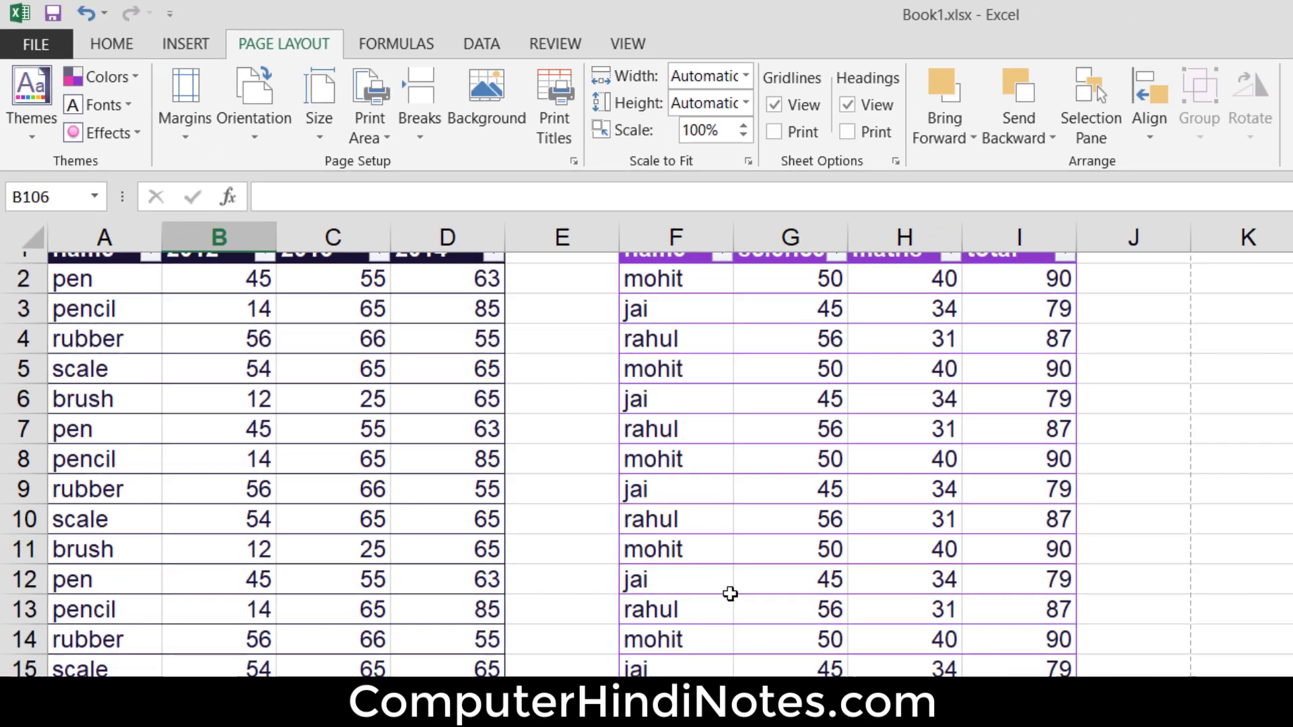
scroll(612, 496, "down", 10)
scroll(614, 501, "down", 6)
scroll(614, 501, "up", 8)
scroll(614, 501, "up", 6)
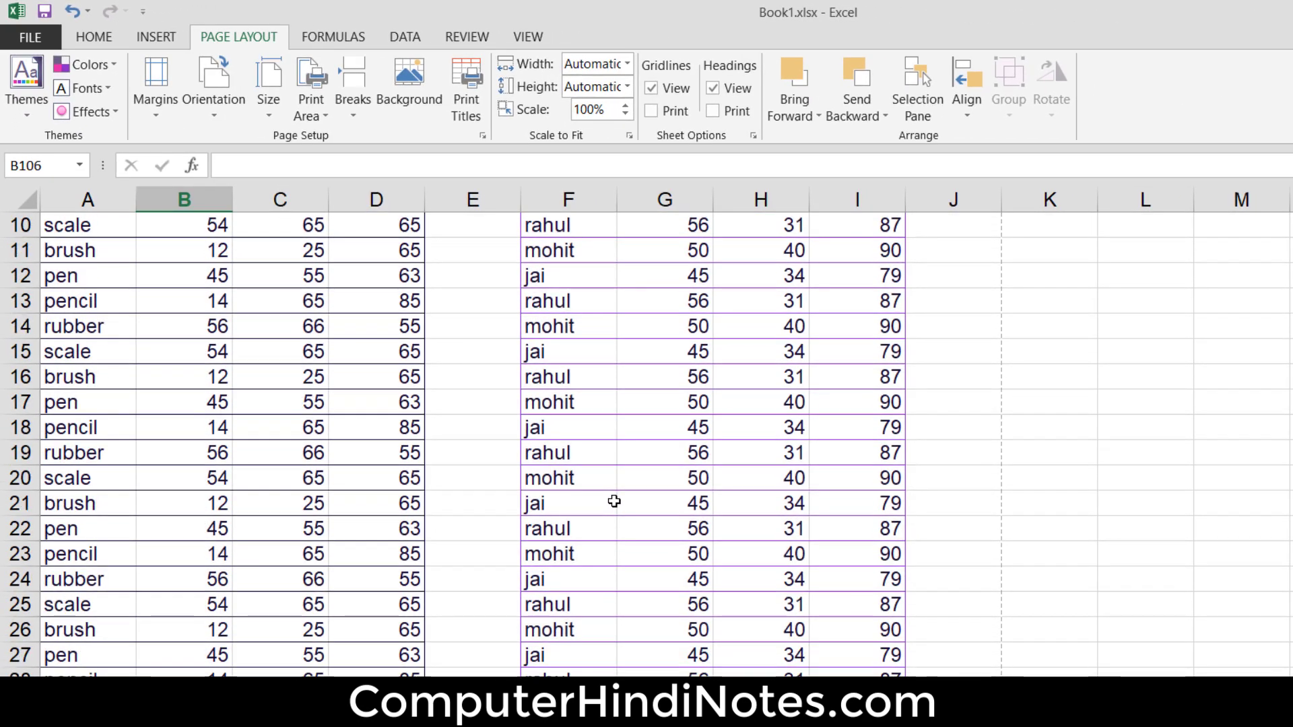
scroll(614, 501, "up", 1)
scroll(614, 501, "up", 2)
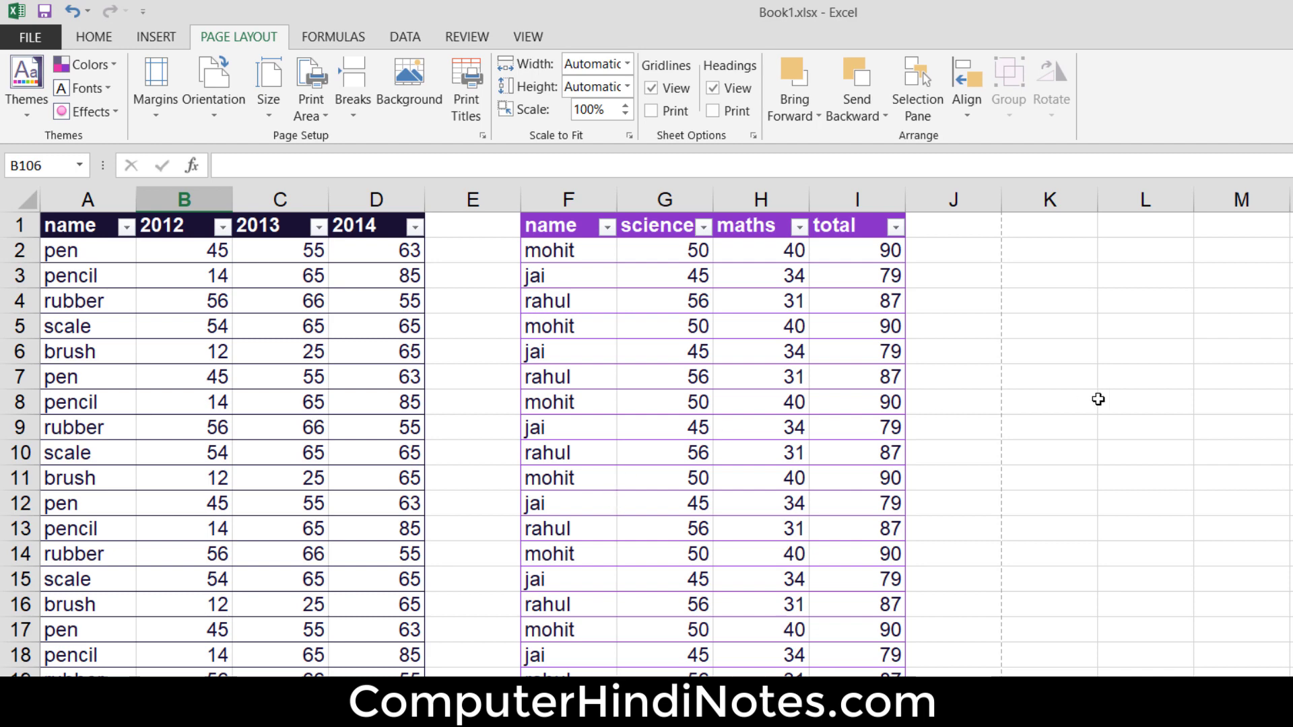
Step: Open Customize Colors to show the Custom 1 theme colours and inspect the Dark 1 palette unchanged
left_click(94, 65)
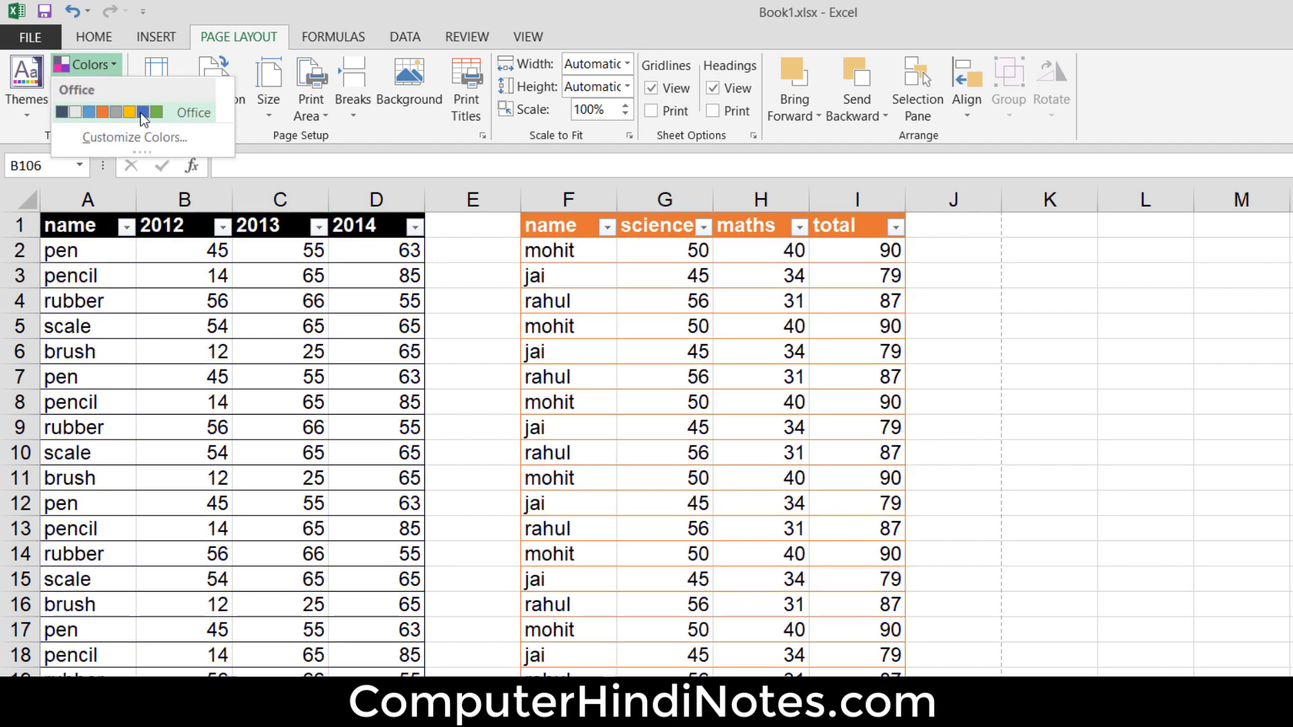
left_click(140, 132)
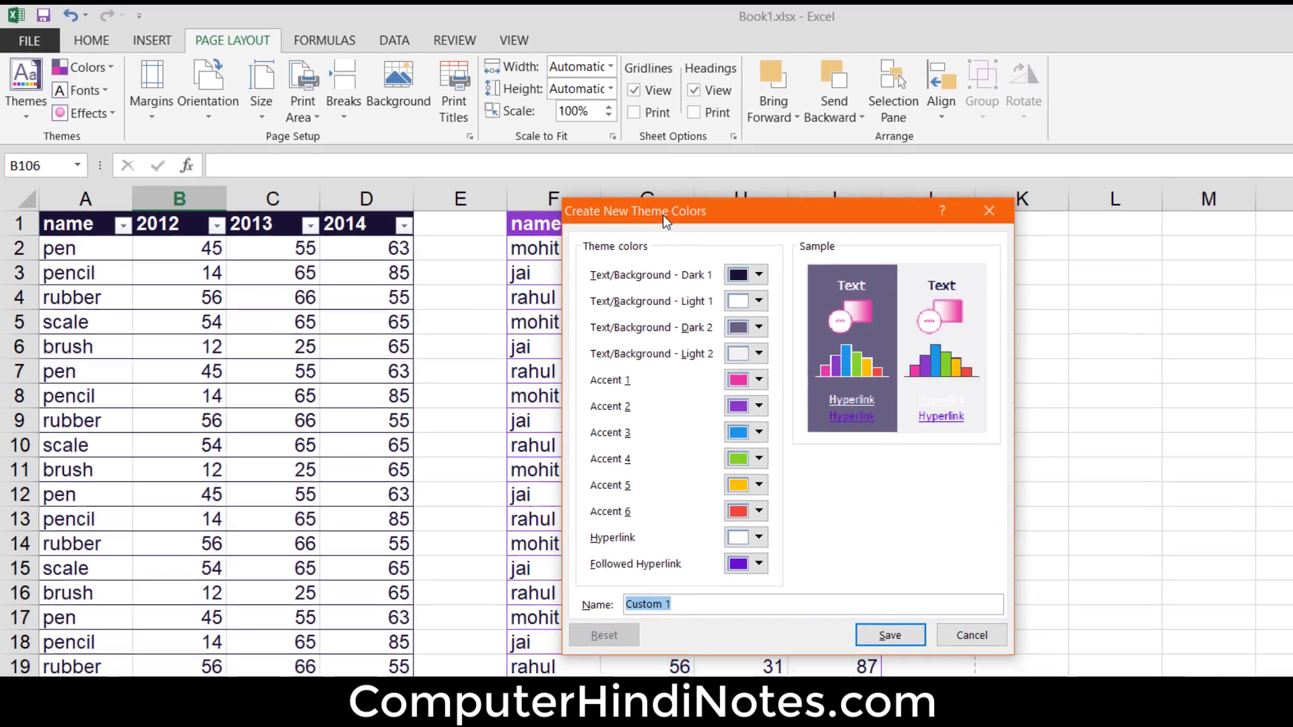
left_click_drag(593, 211, 828, 212)
left_click(976, 272)
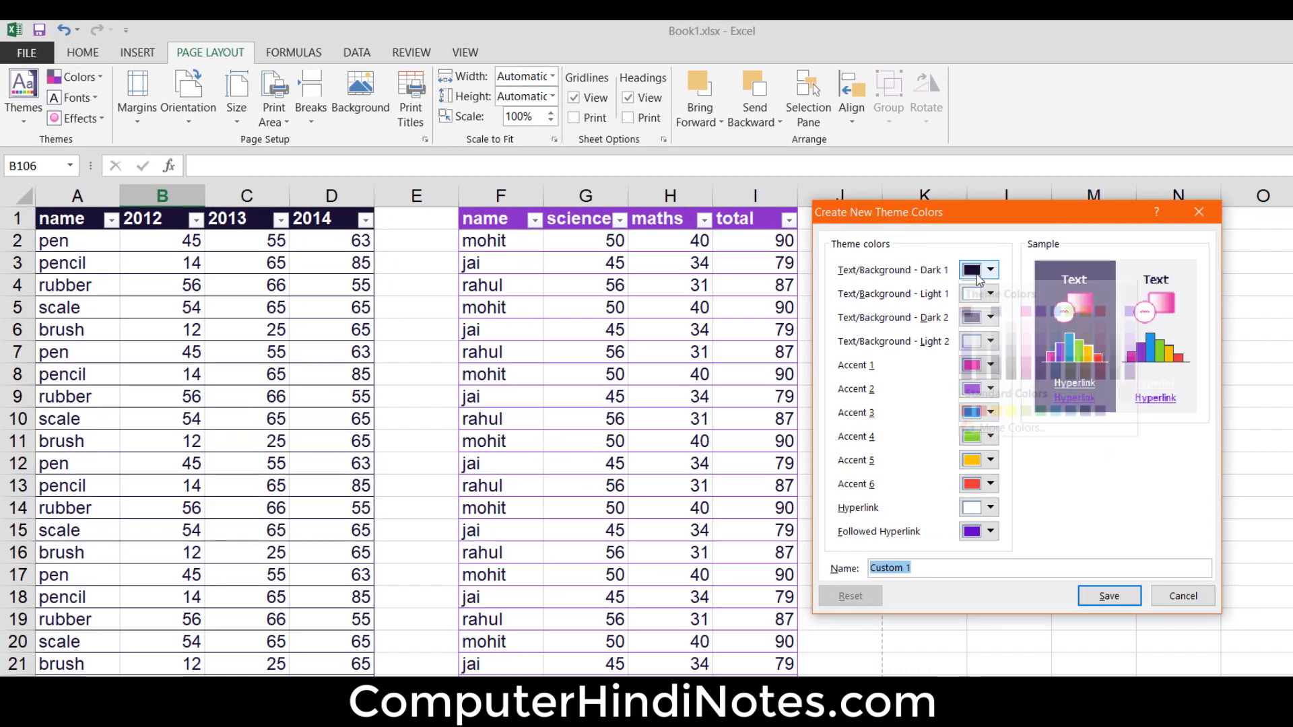
left_click(937, 276)
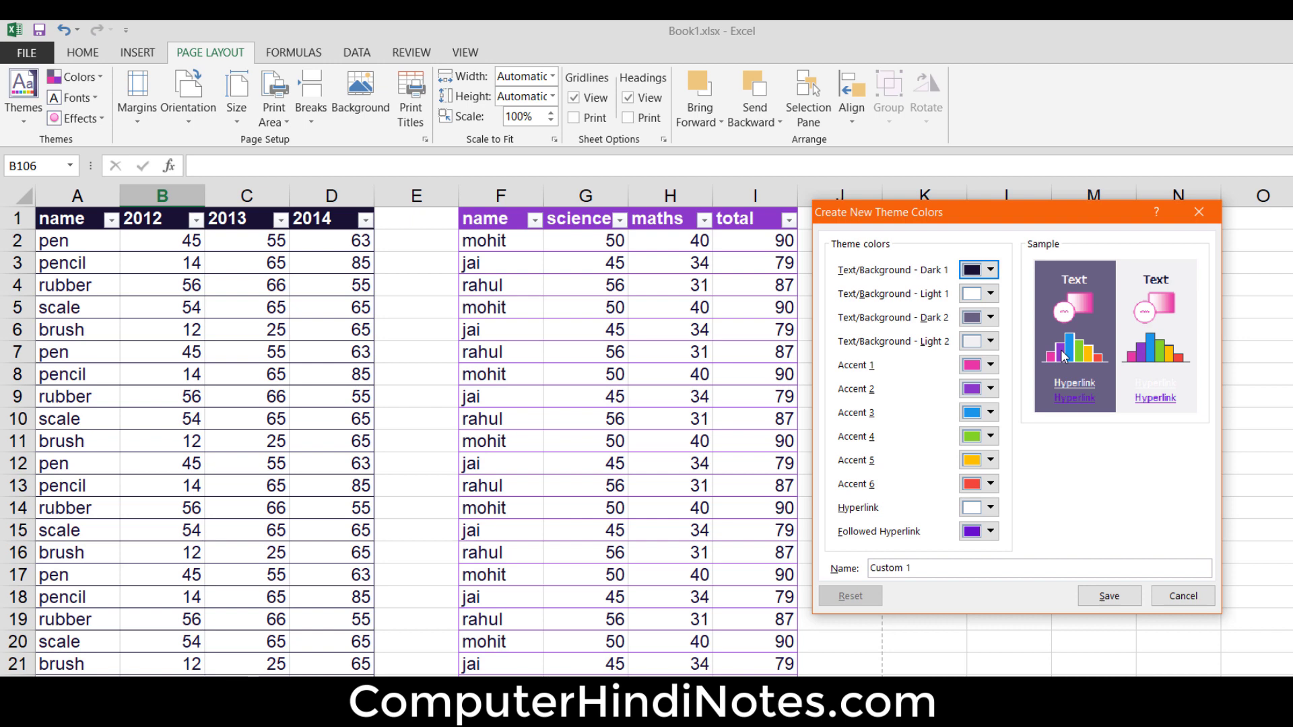
Step: Close theme colours, browse Heading fonts in Customize Fonts keeping Arial, and cancel without changes
key("Escape")
left_click(74, 98)
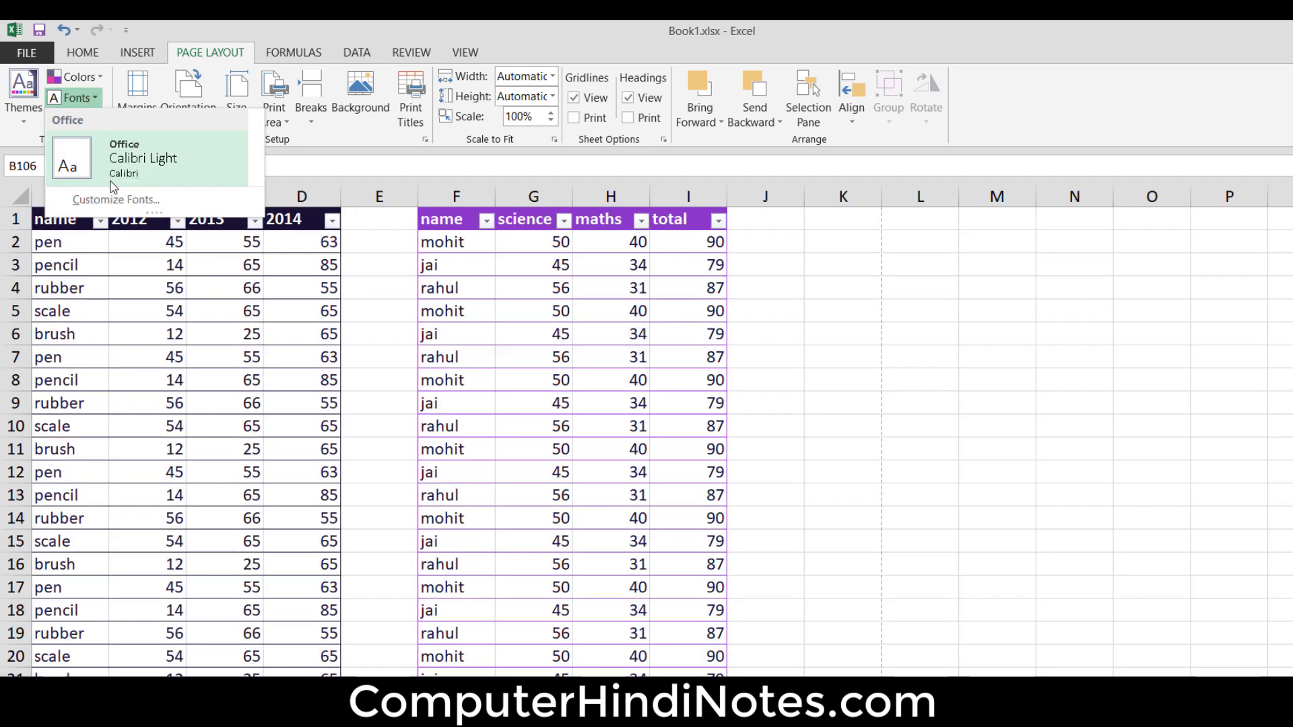
left_click(120, 199)
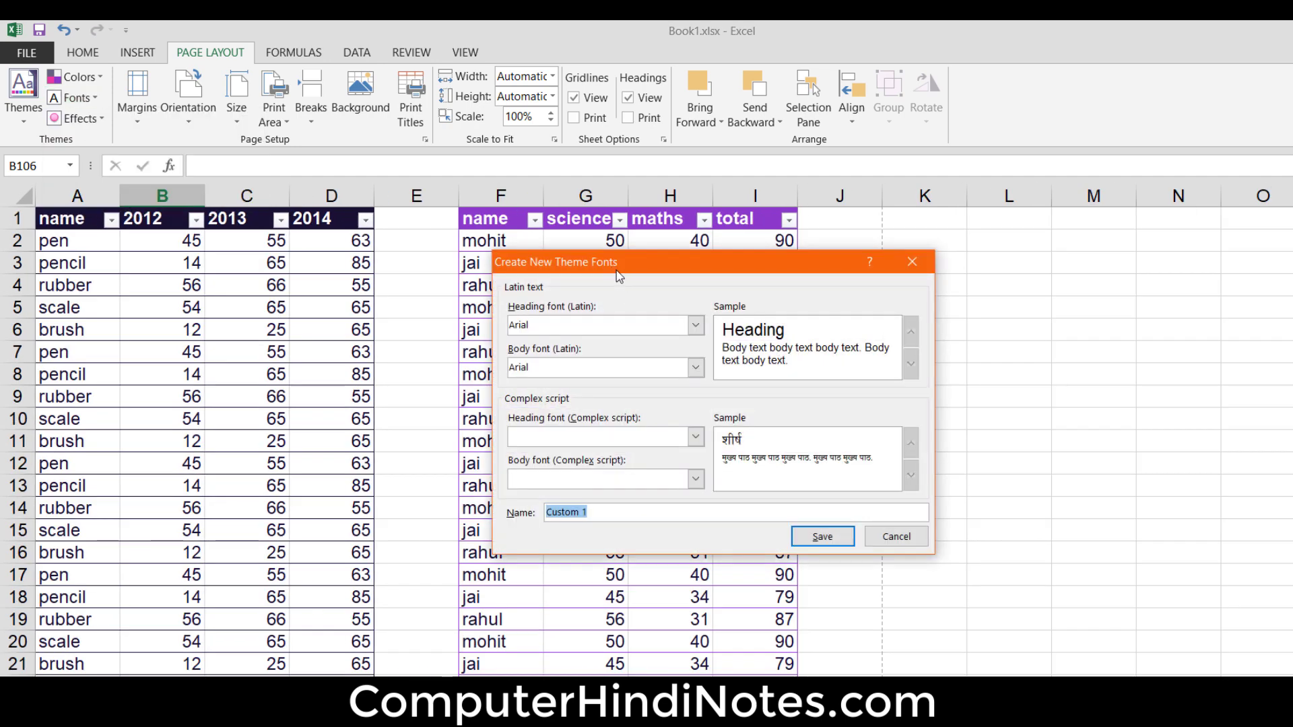
mouse_move(624, 264)
left_mouse_down()
mouse_move(777, 213)
mouse_move(906, 140)
left_mouse_up()
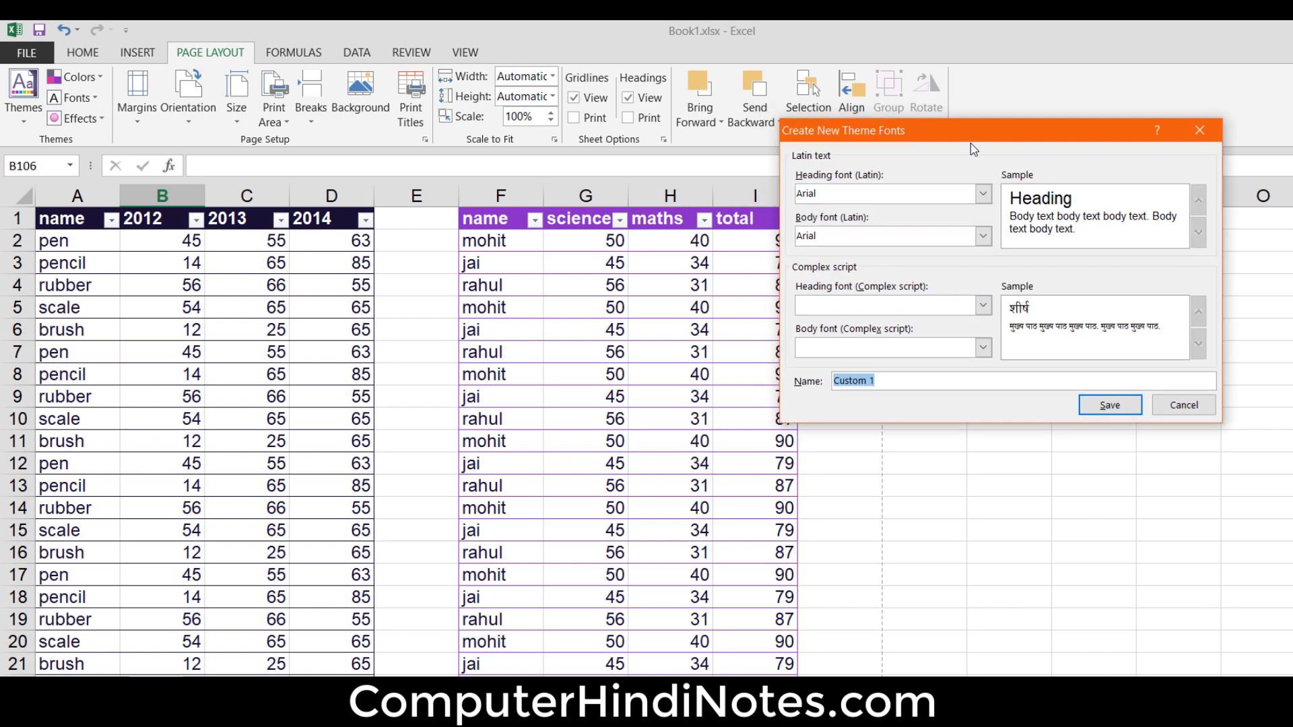
left_click(983, 193)
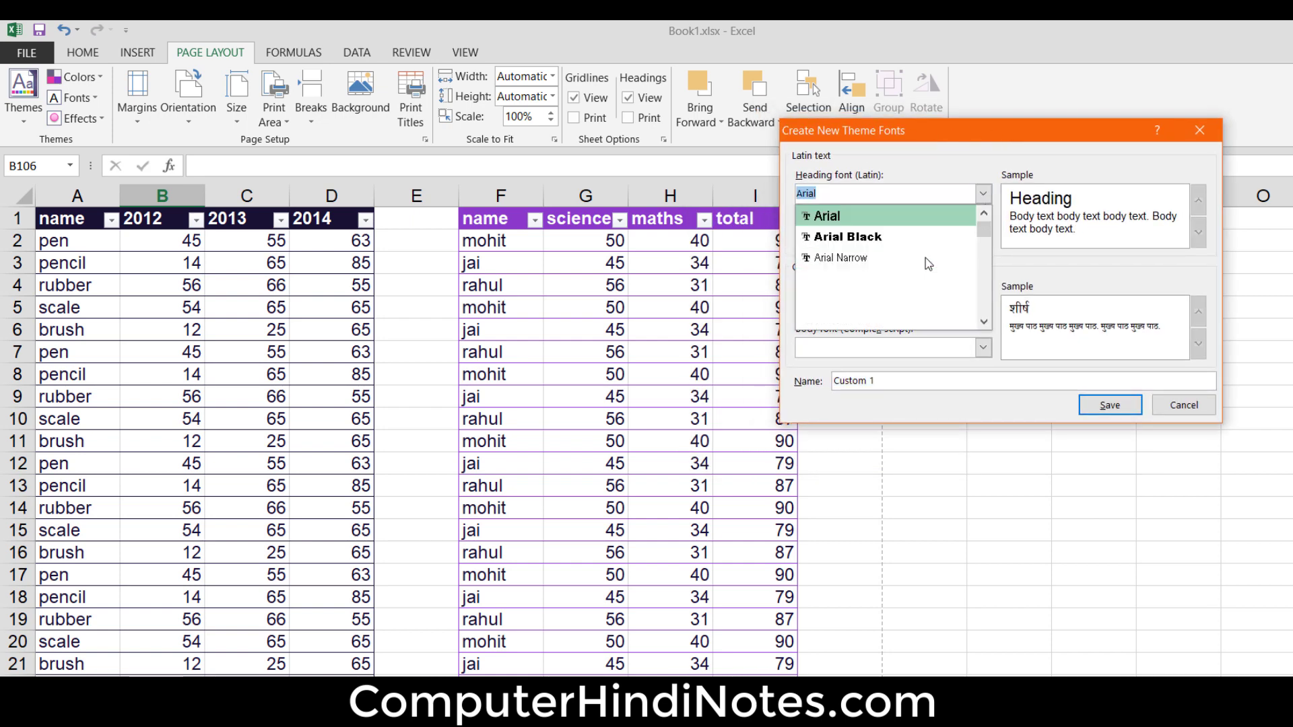
scroll(925, 268, "down", 2)
scroll(926, 268, "down", 4)
scroll(926, 269, "down", 2)
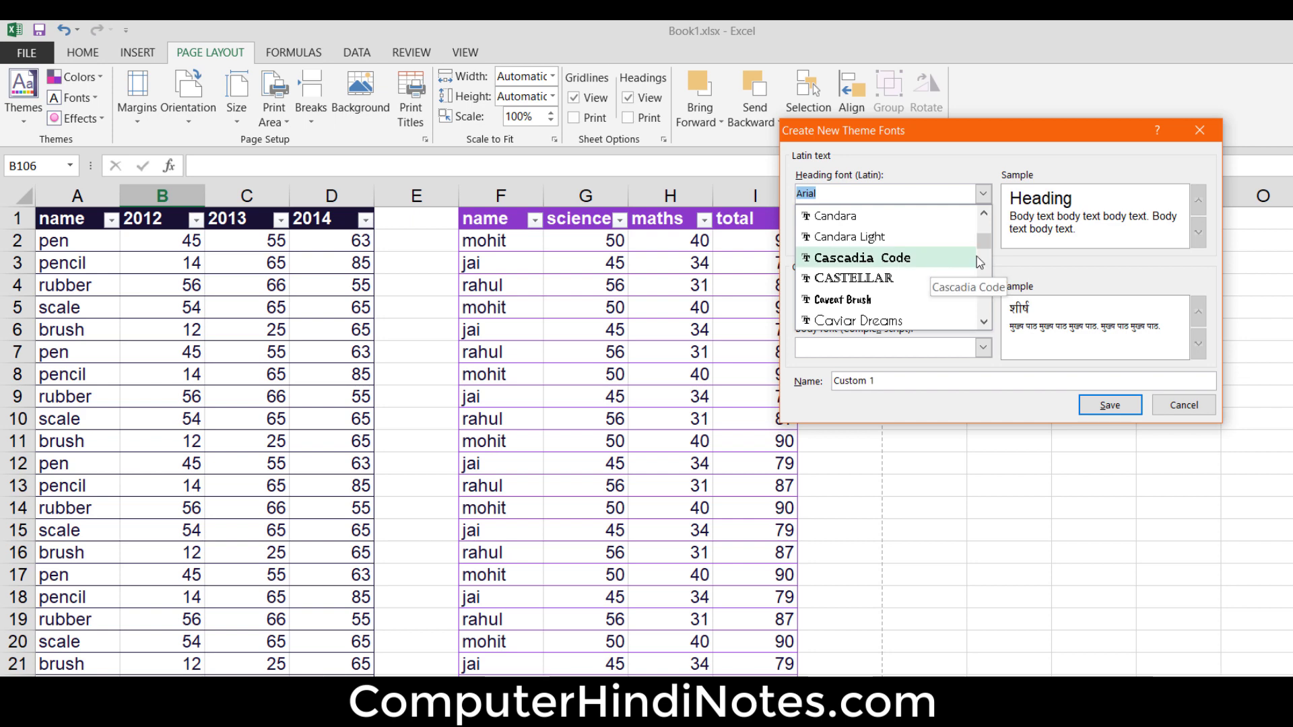
left_click(1209, 132)
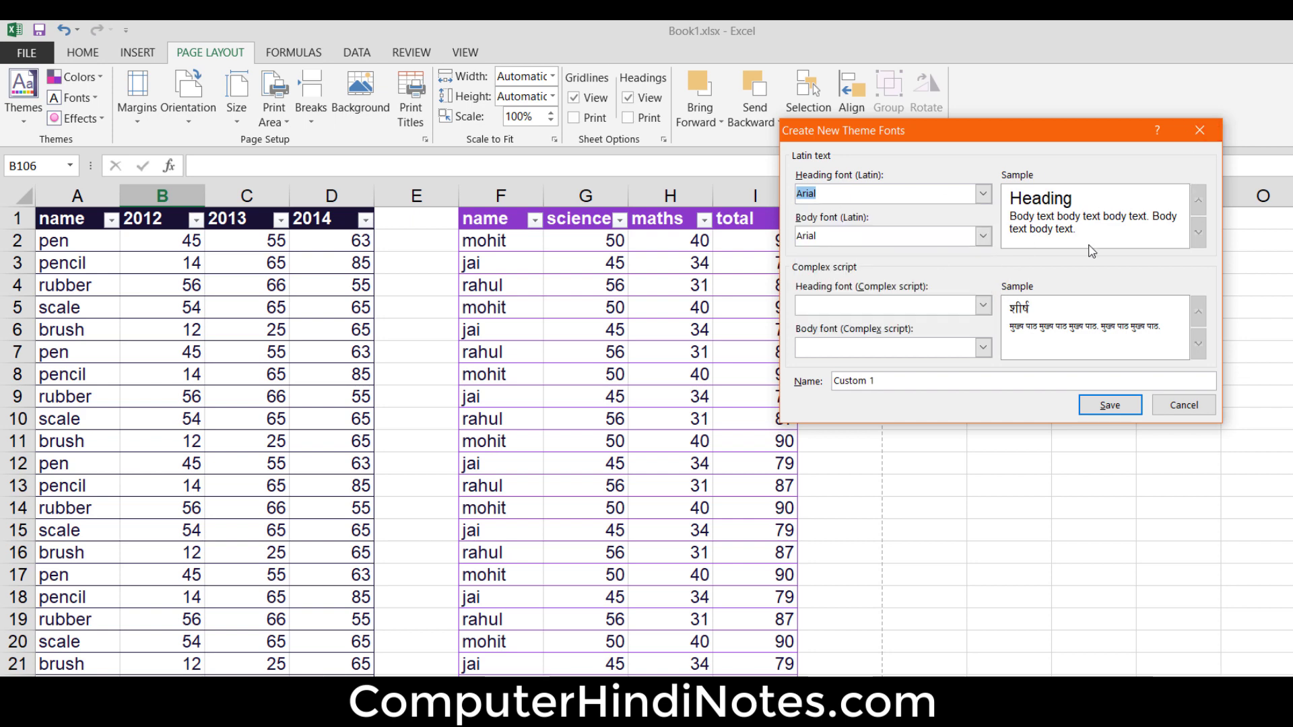
left_click(1186, 412)
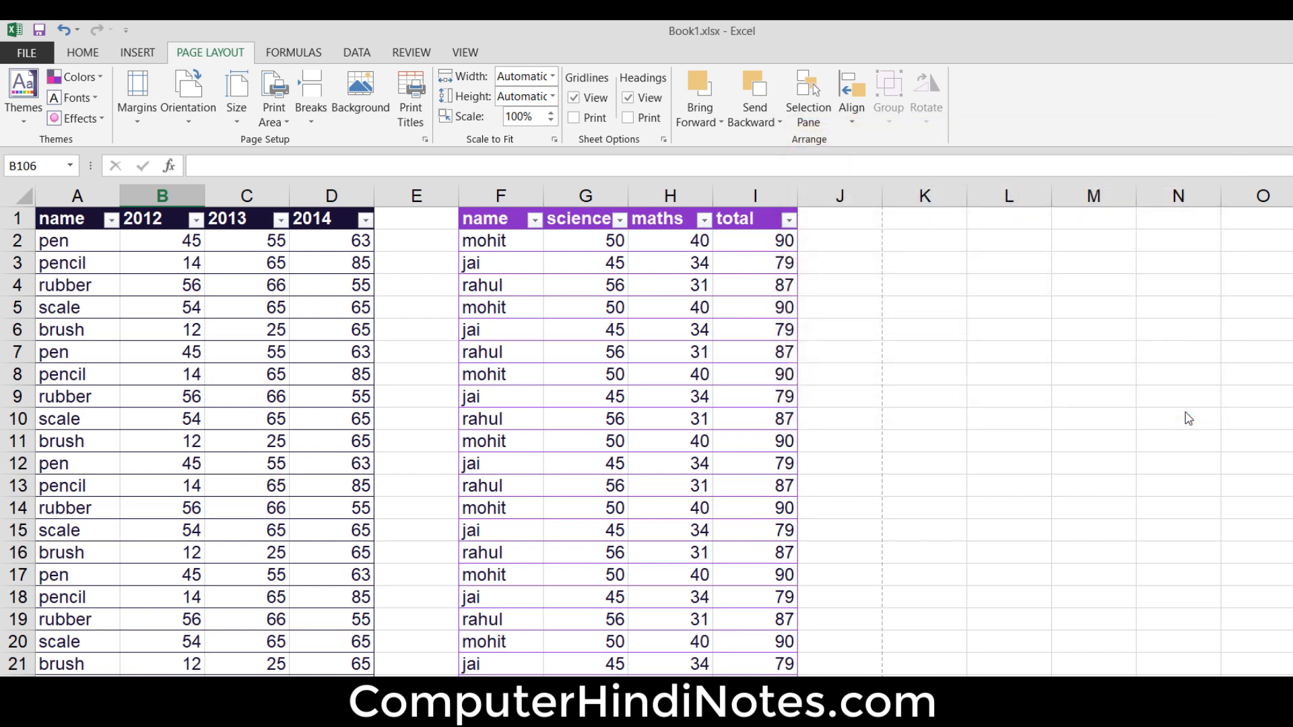
left_click(79, 121)
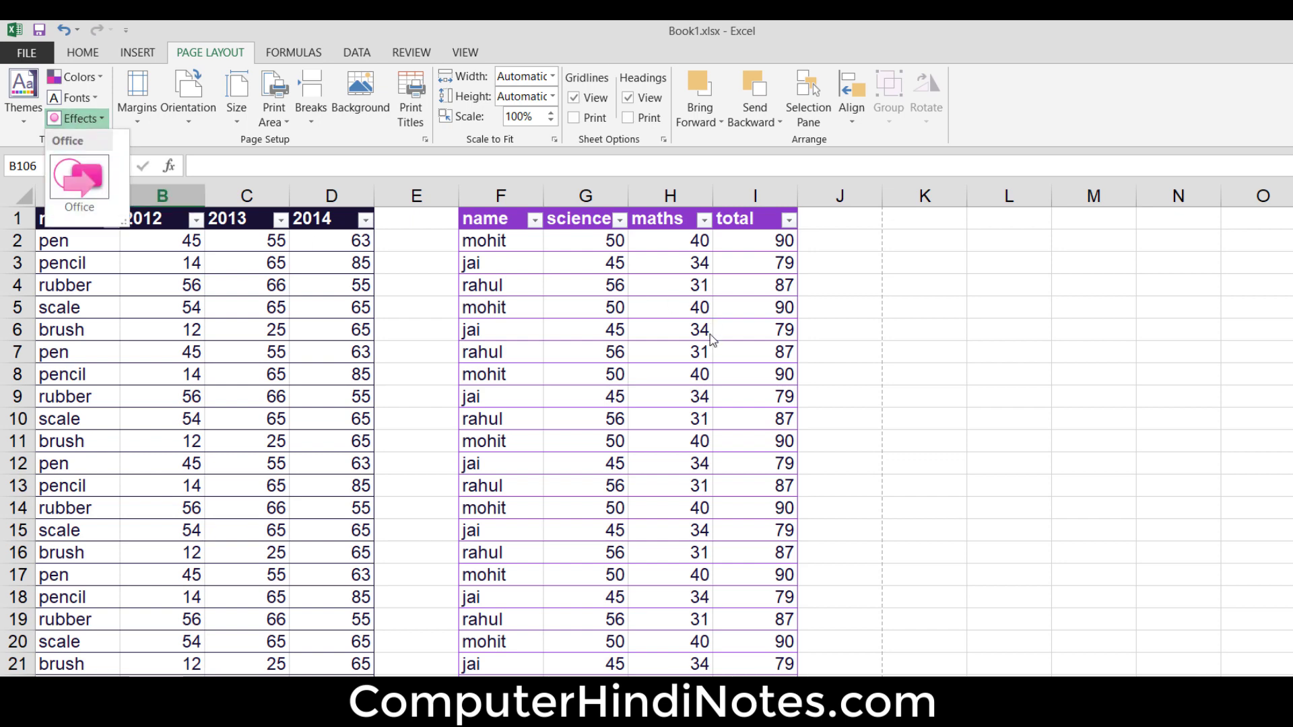
left_click(997, 305)
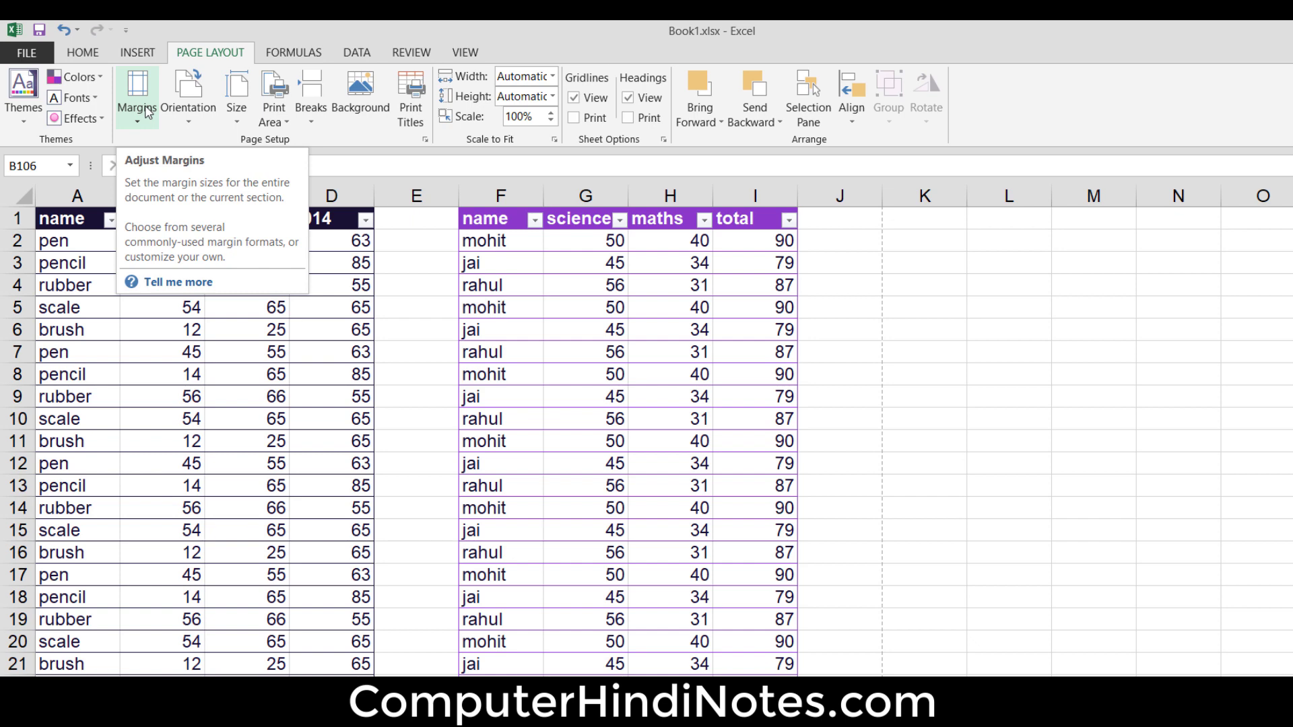
Step: Try Narrow margins, then set the page margins to Normal
left_click(147, 112)
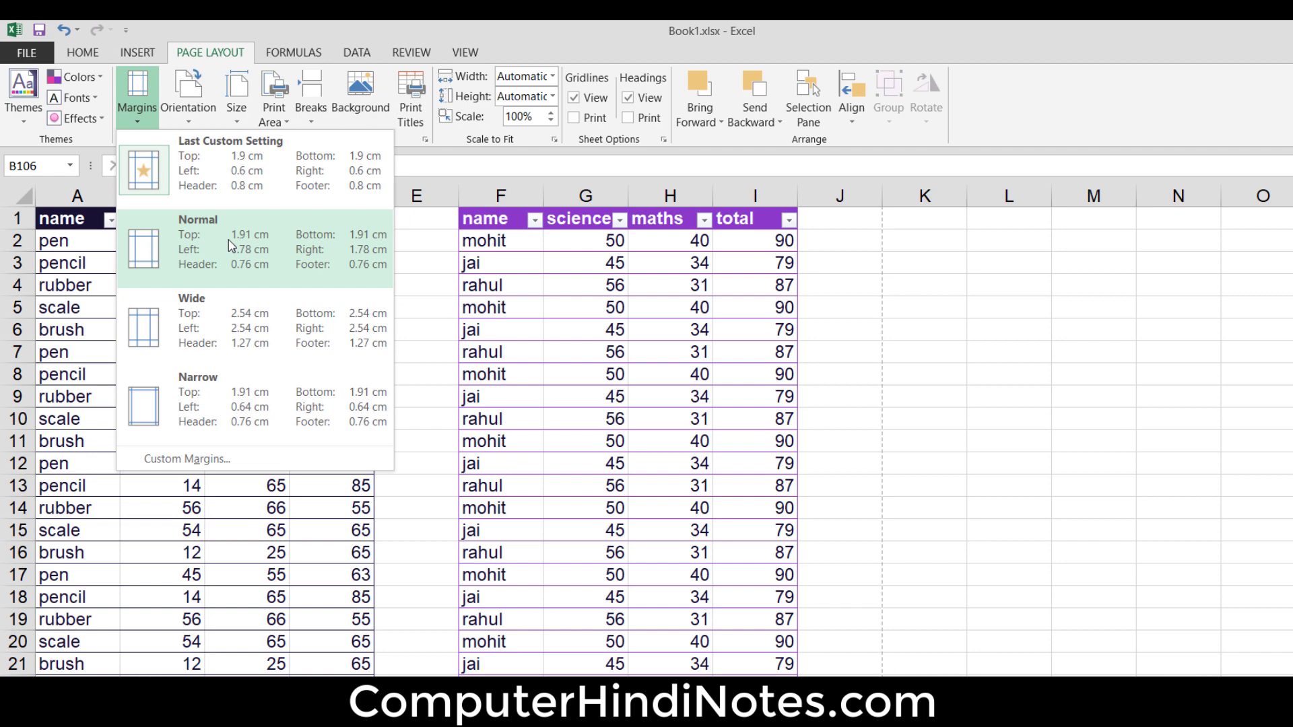
left_click(255, 391)
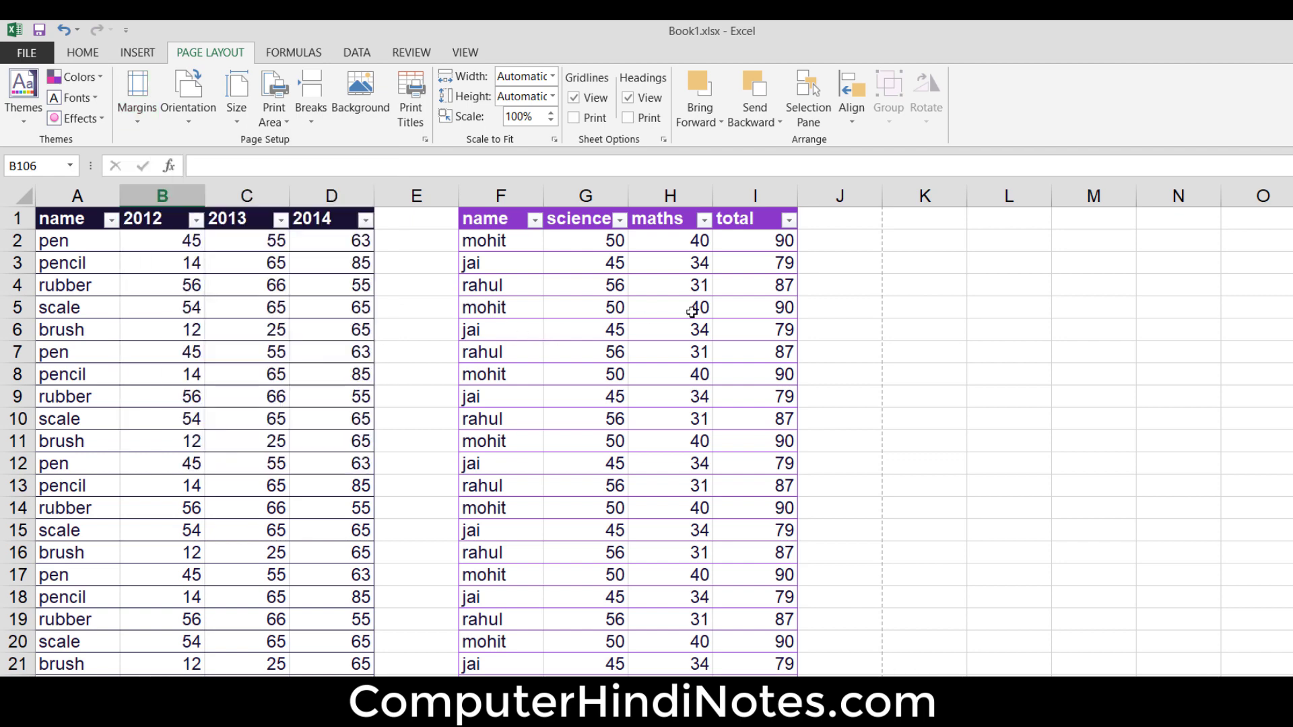
left_click(141, 124)
left_click(221, 256)
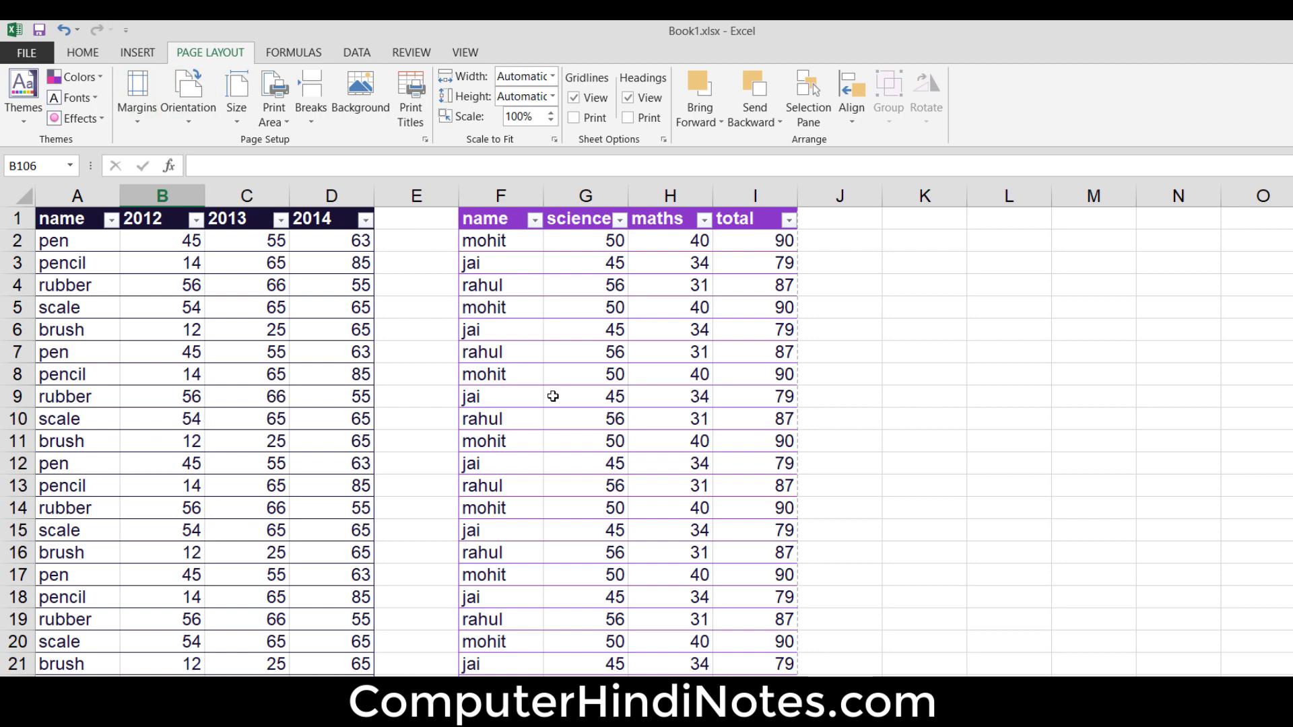
left_click(136, 108)
left_click(180, 227)
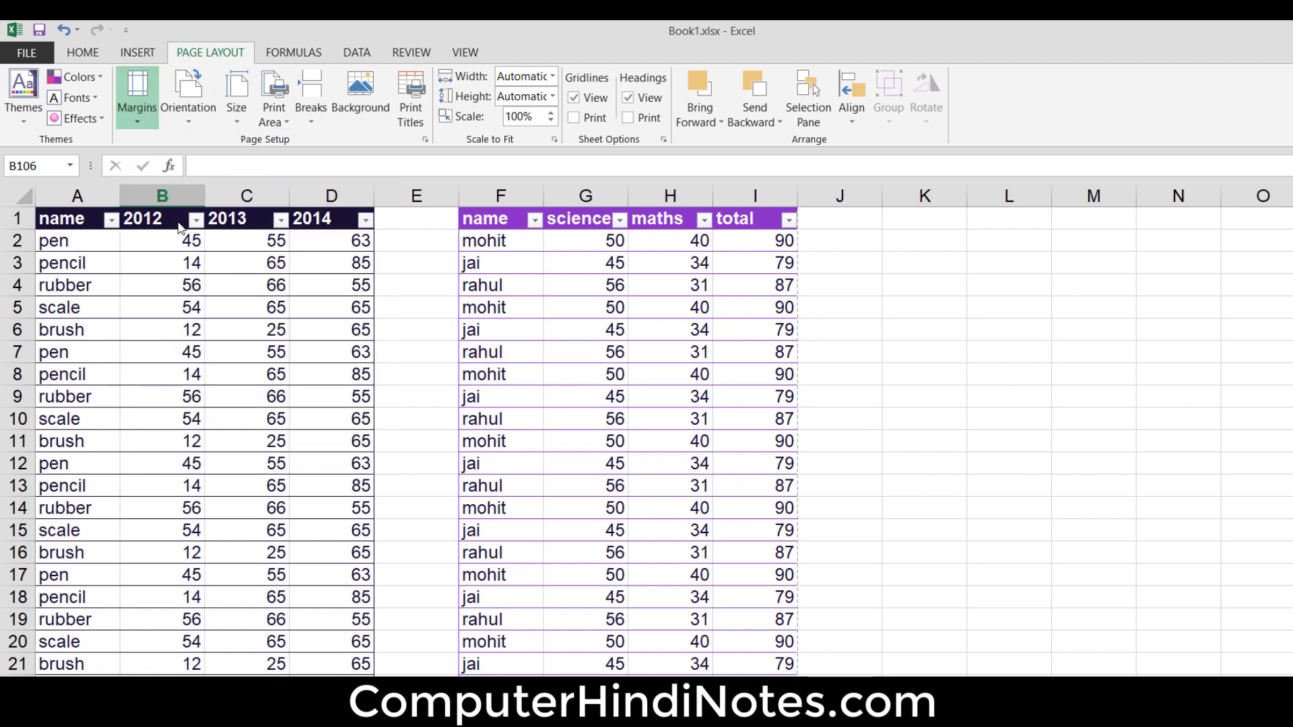
Step: Preview how both tables print via File > Print, then return to the worksheet
left_click(27, 53)
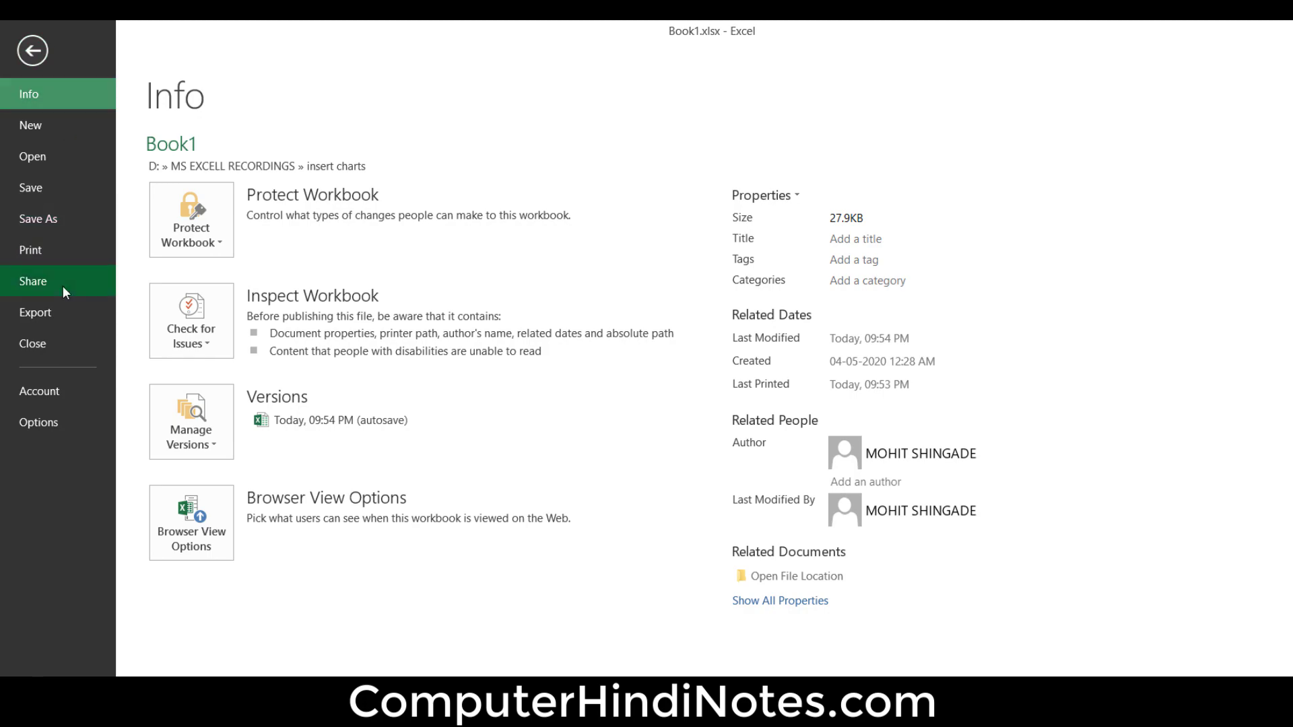
left_click(62, 256)
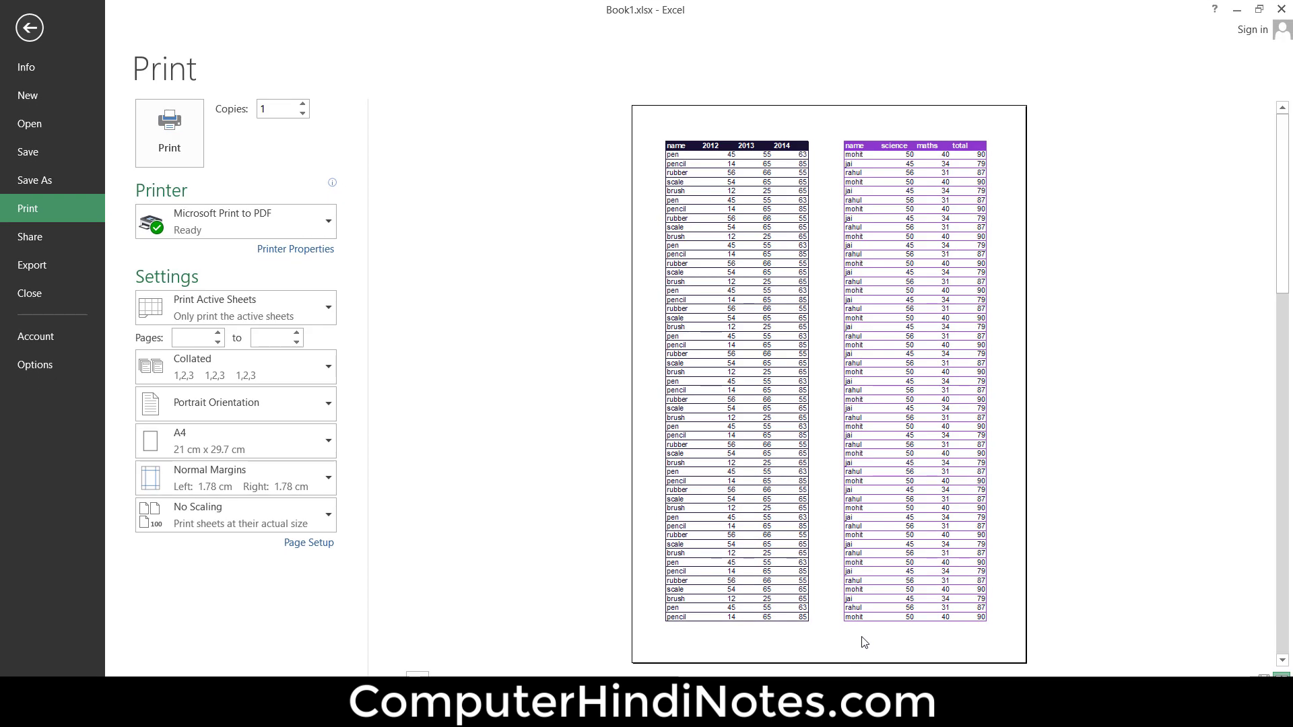
left_click(29, 28)
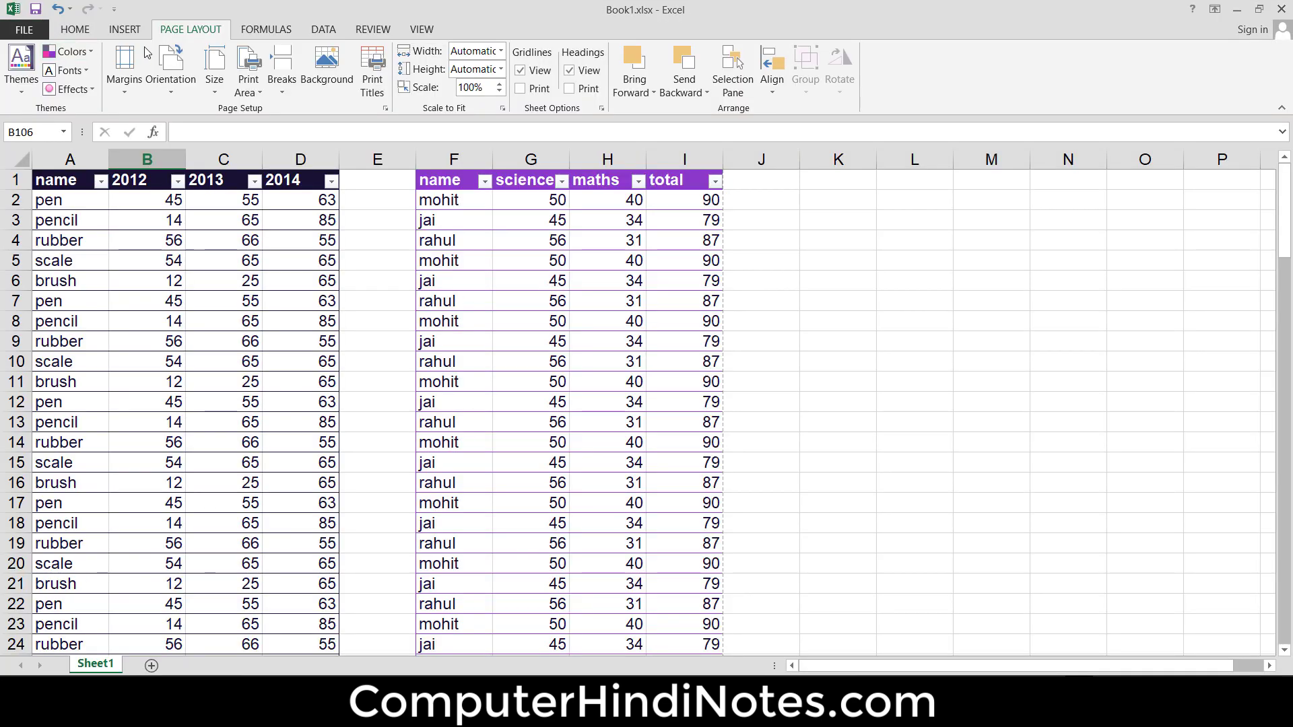
left_click(134, 84)
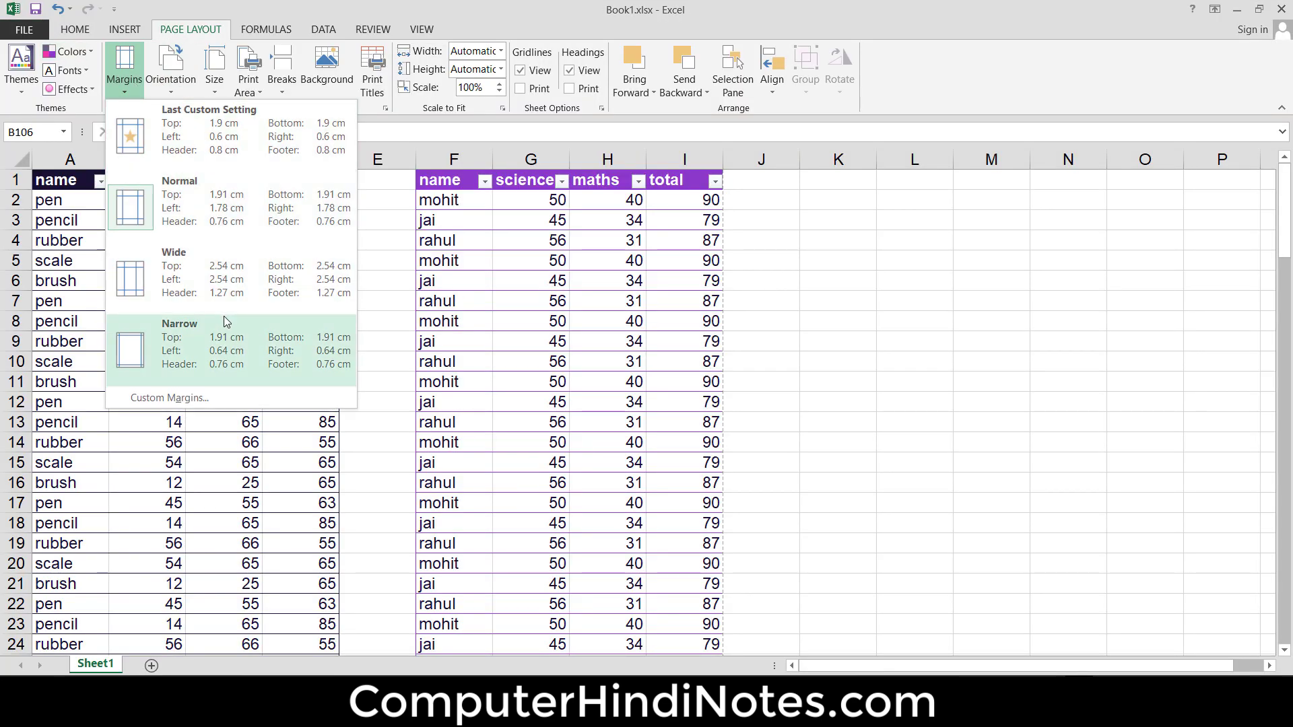
left_click(226, 319)
left_click(22, 30)
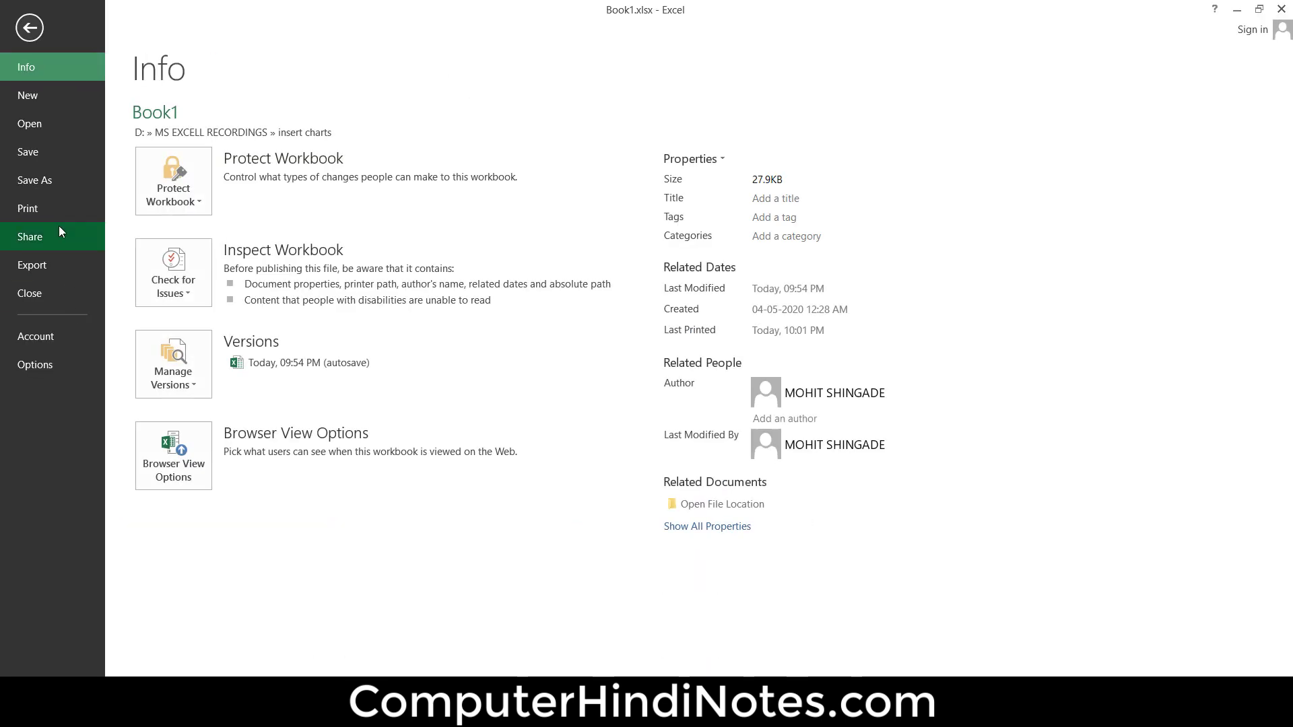
left_click(55, 209)
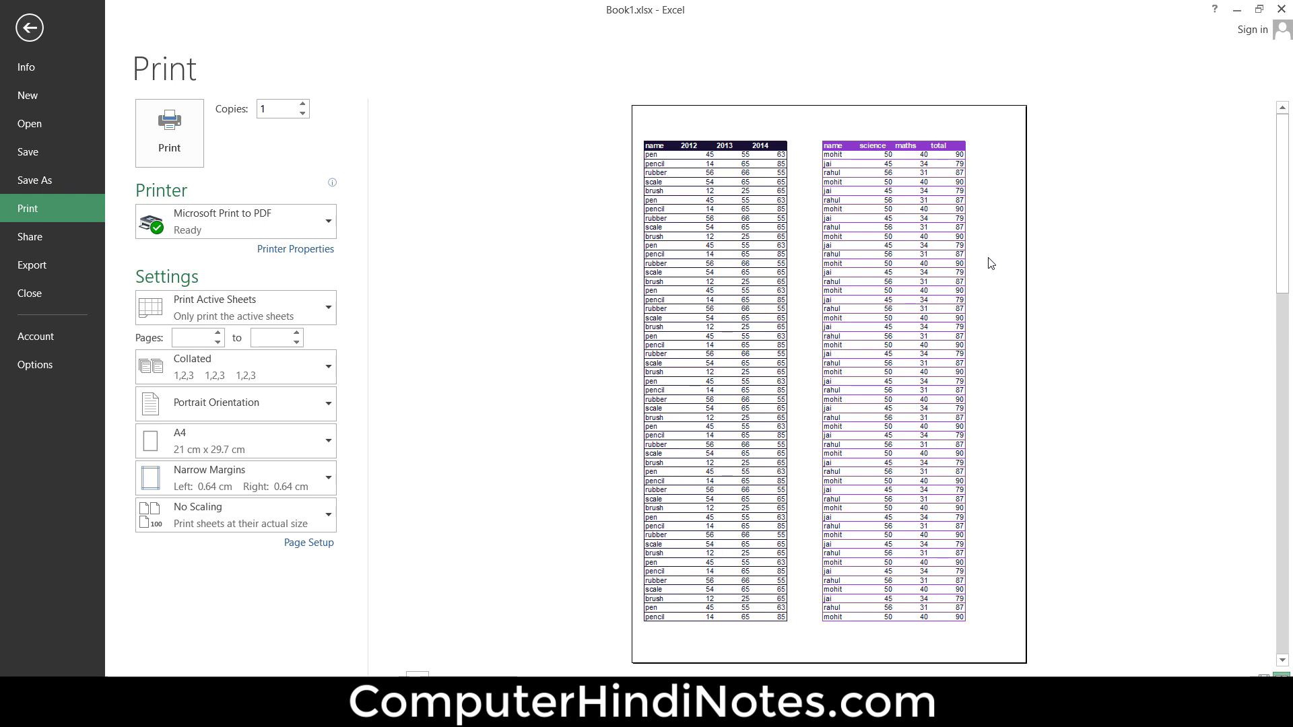
left_click(39, 28)
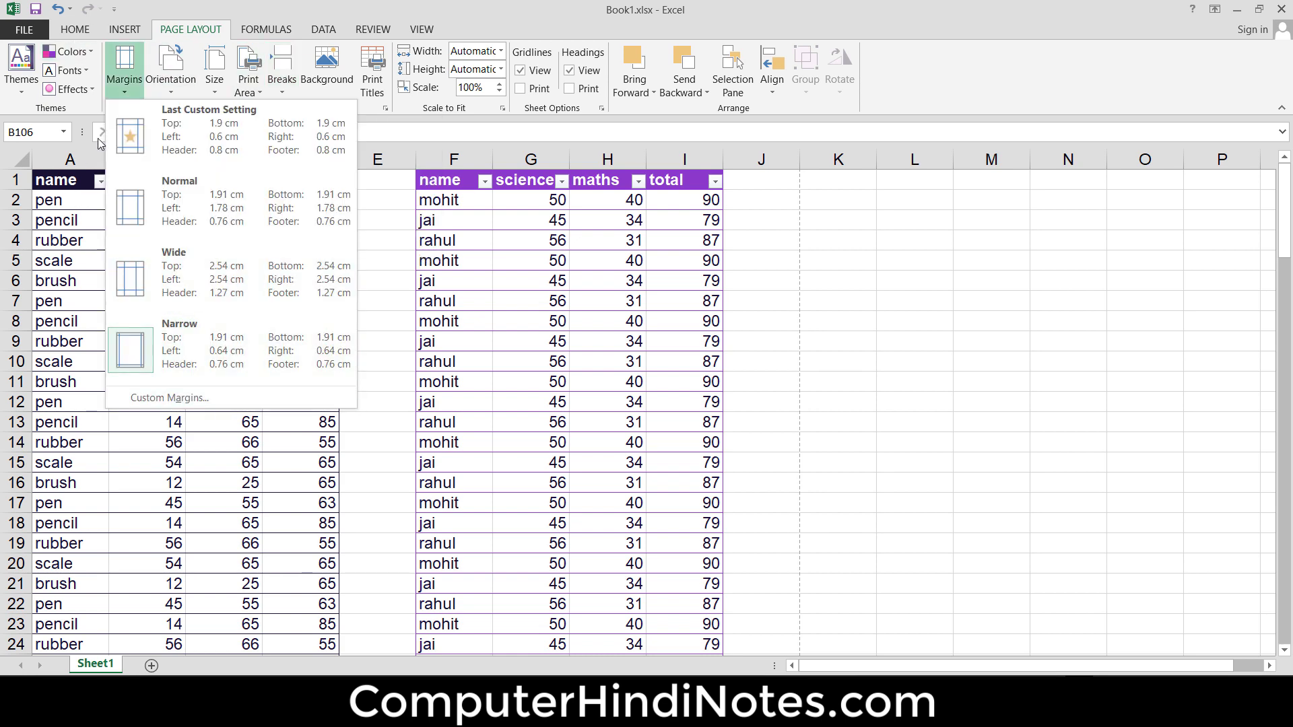
left_click(182, 402)
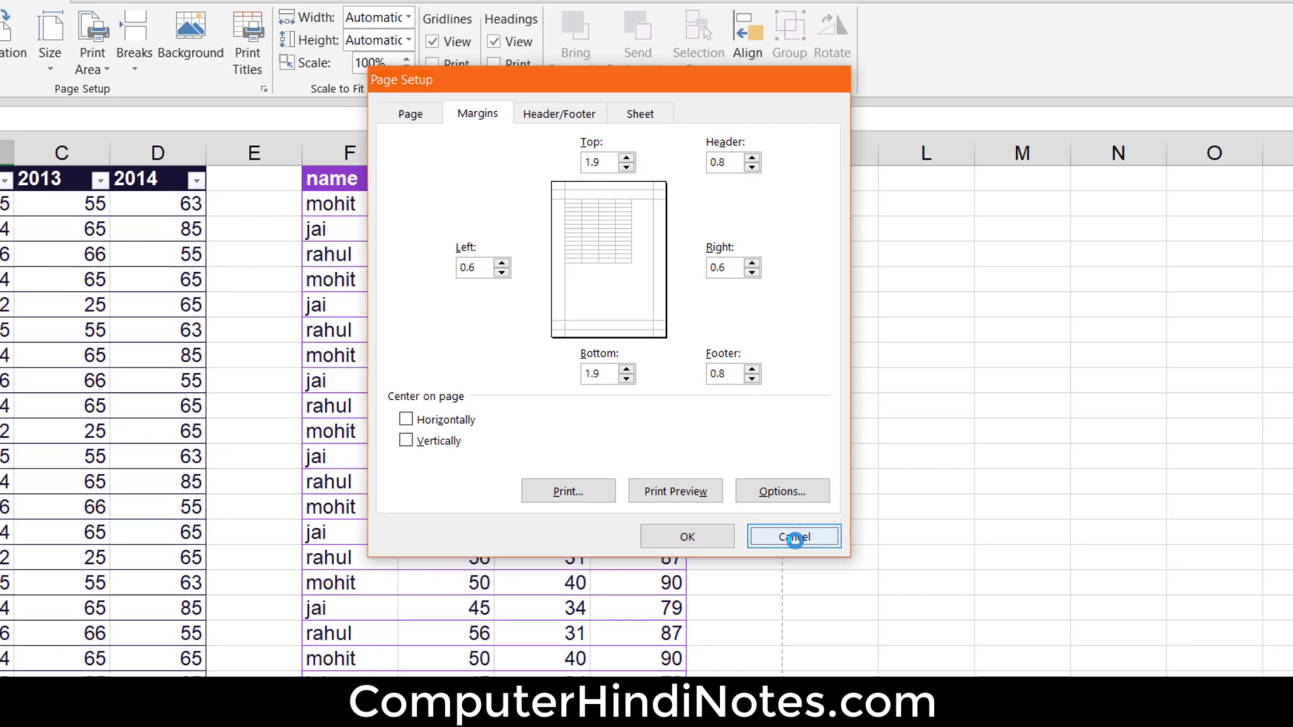
left_click(796, 539)
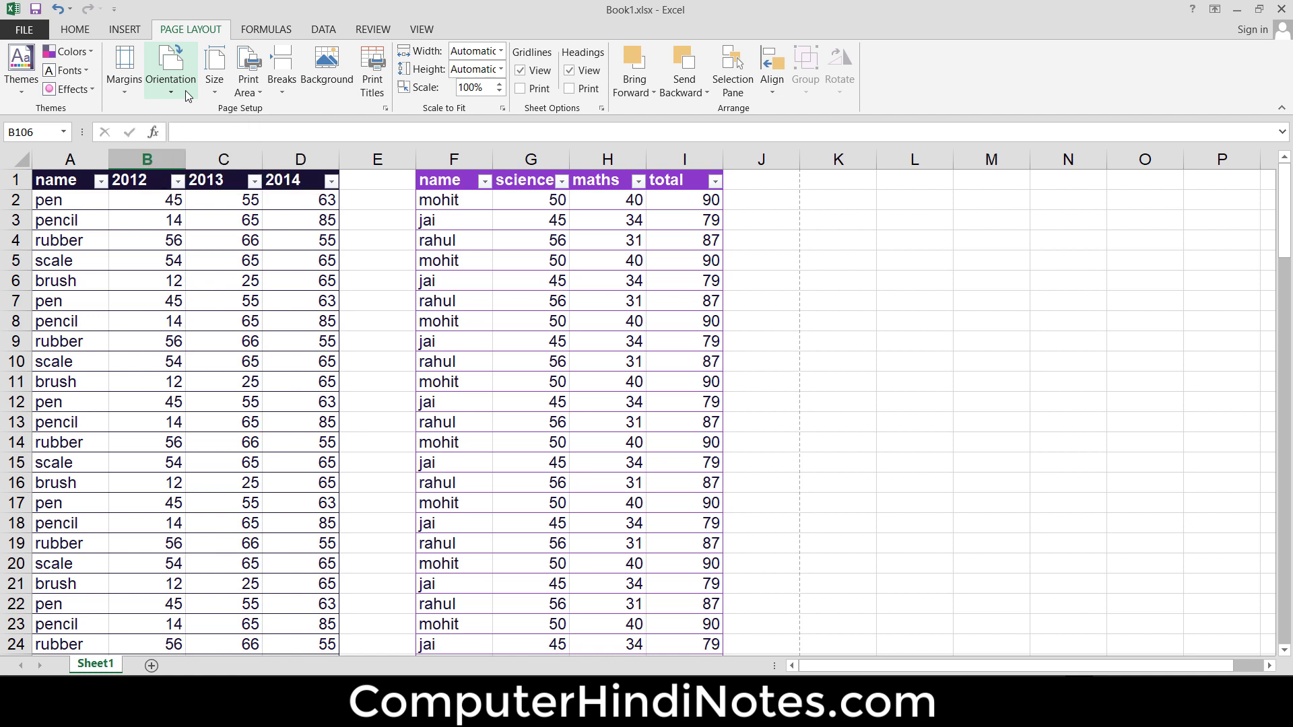
Step: Set the page to Landscape orientation and check both tables side by side in print preview
left_click(185, 90)
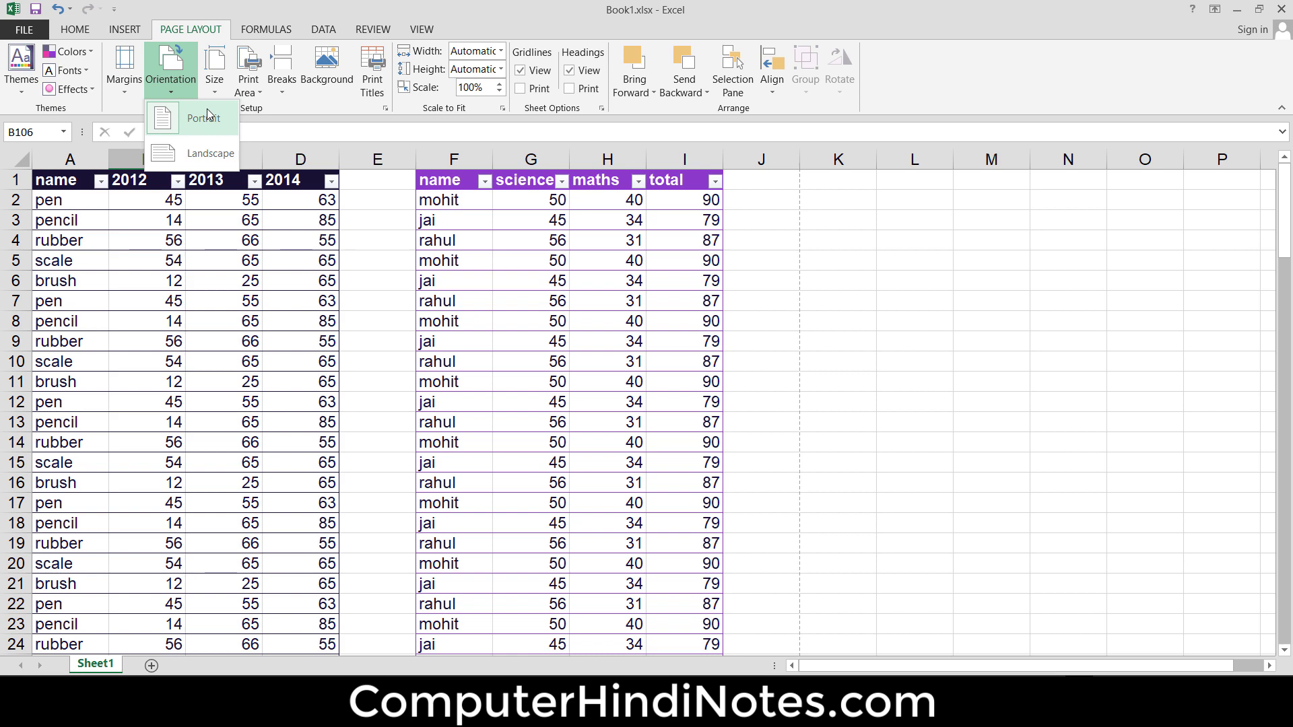
left_click(206, 142)
left_click(27, 30)
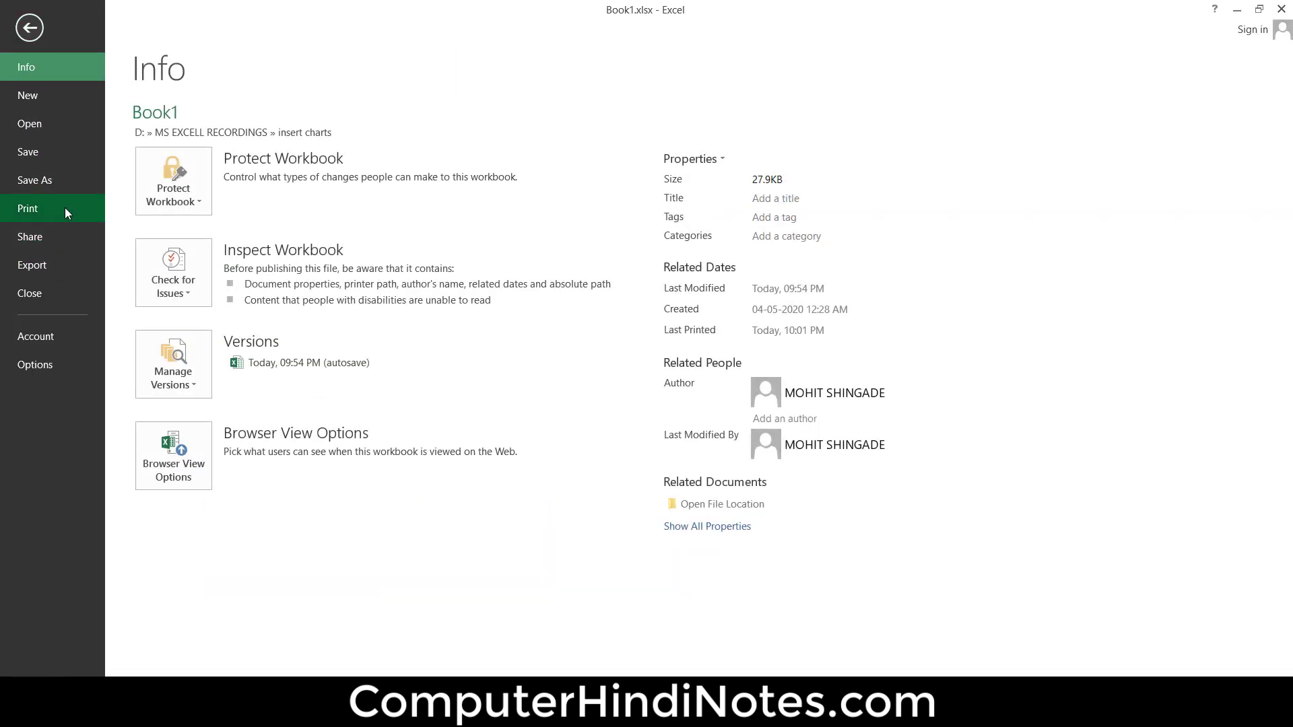
left_click(65, 208)
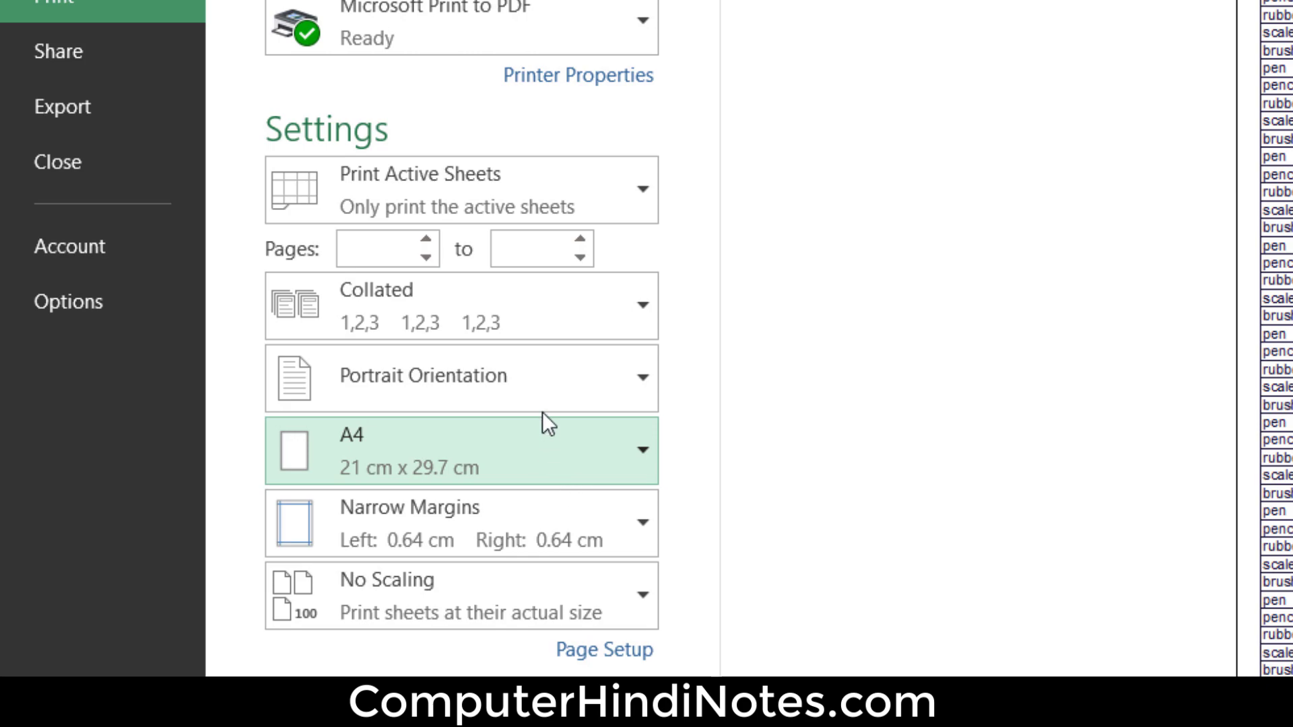
left_click(538, 387)
left_click(253, 486)
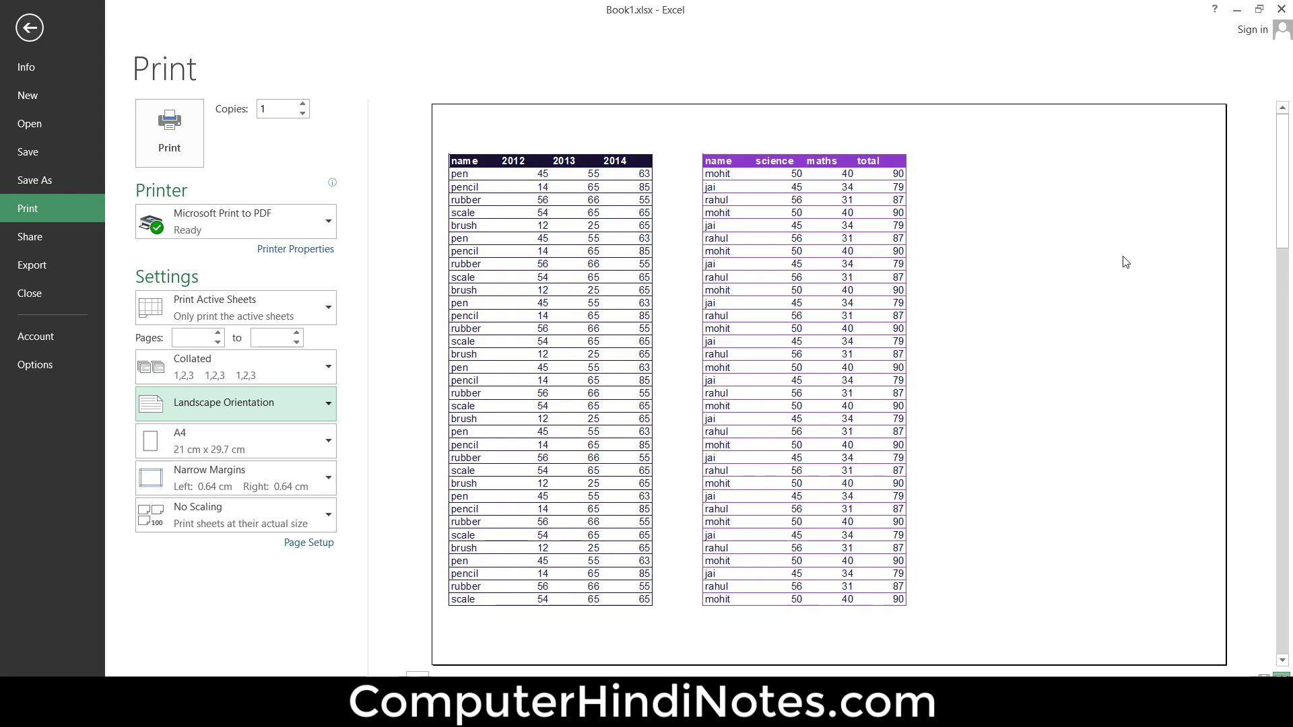
key("Escape")
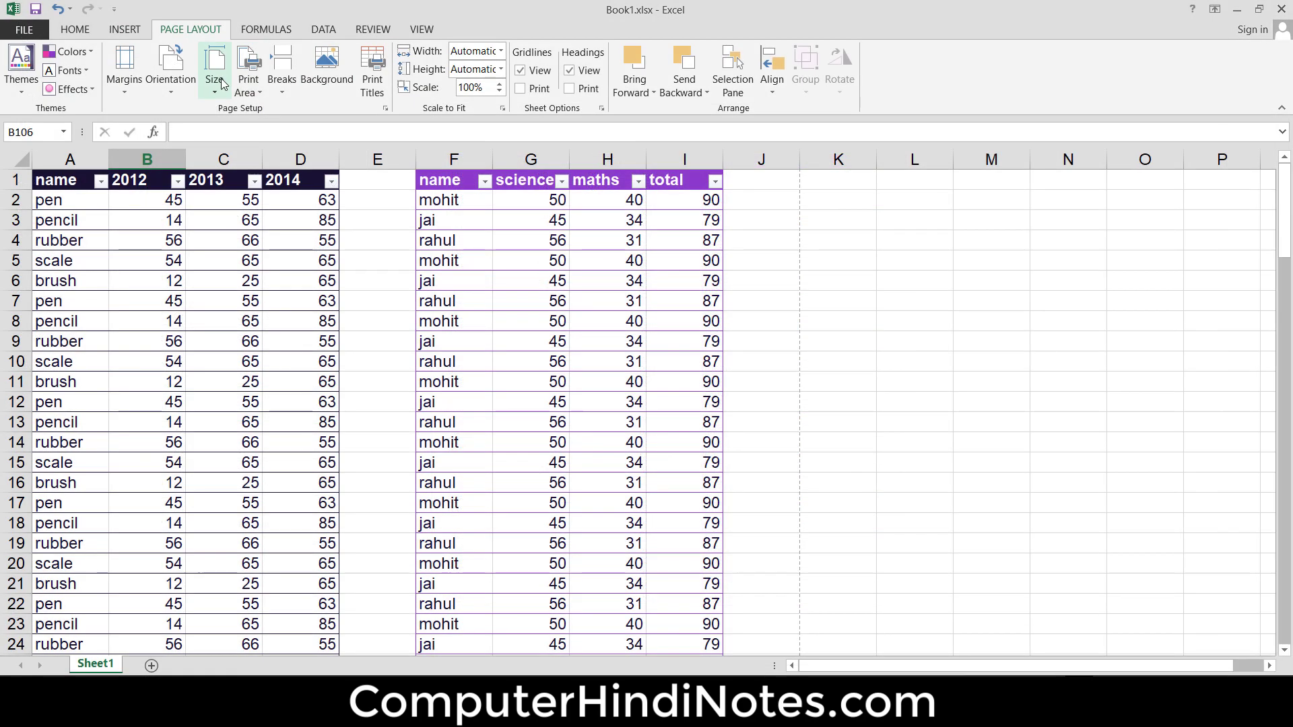
left_click(222, 84)
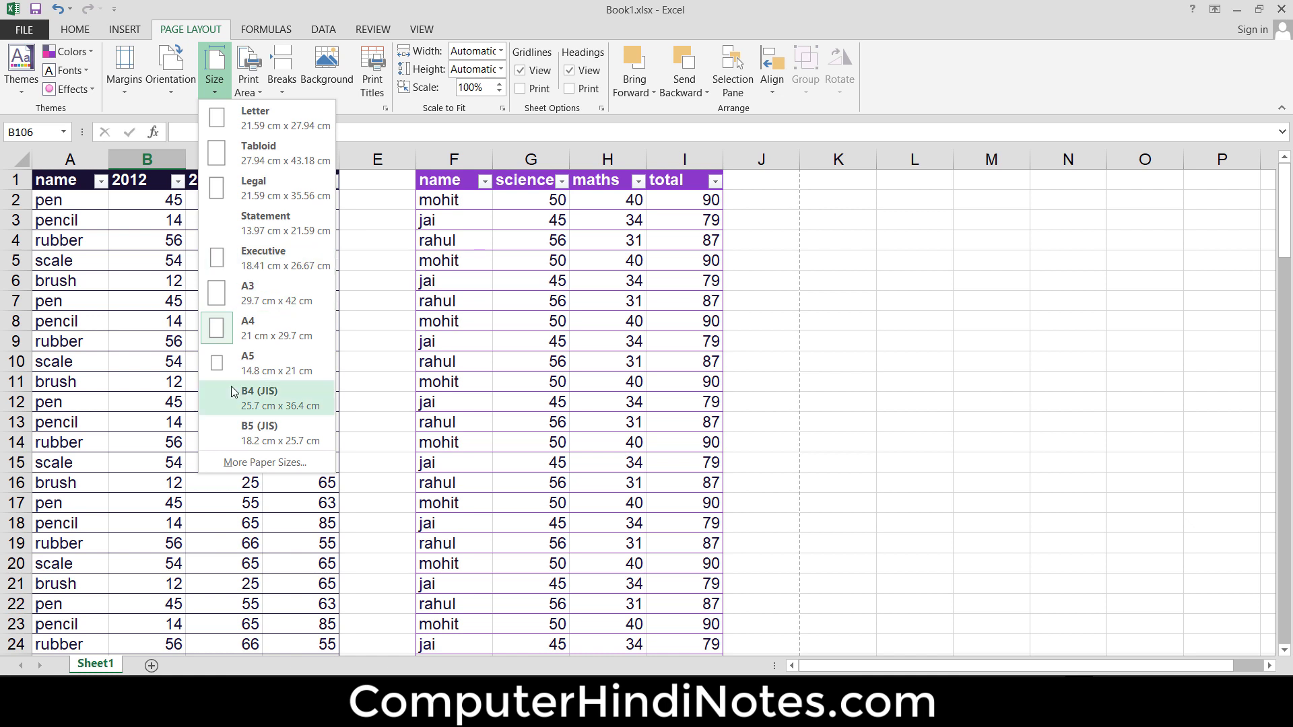
key("Escape")
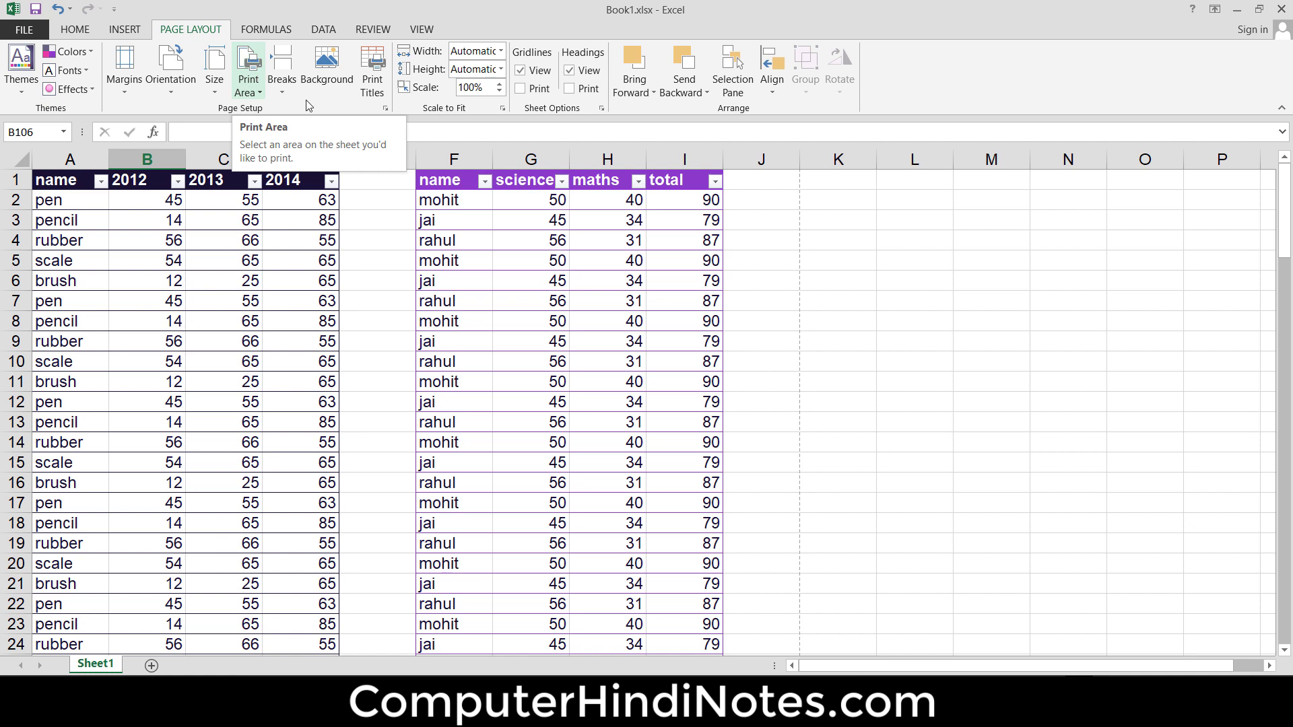
left_click(378, 210)
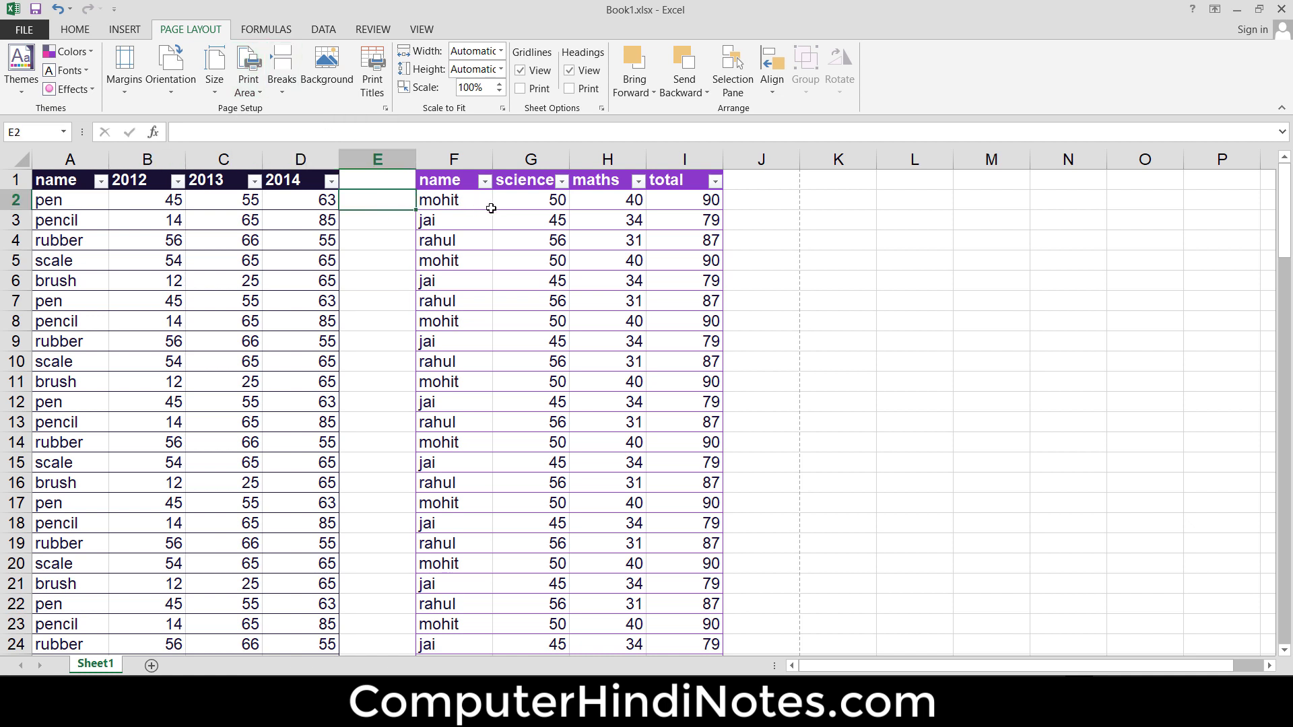
scroll(461, 215, "down", 4)
scroll(514, 254, "up", 4)
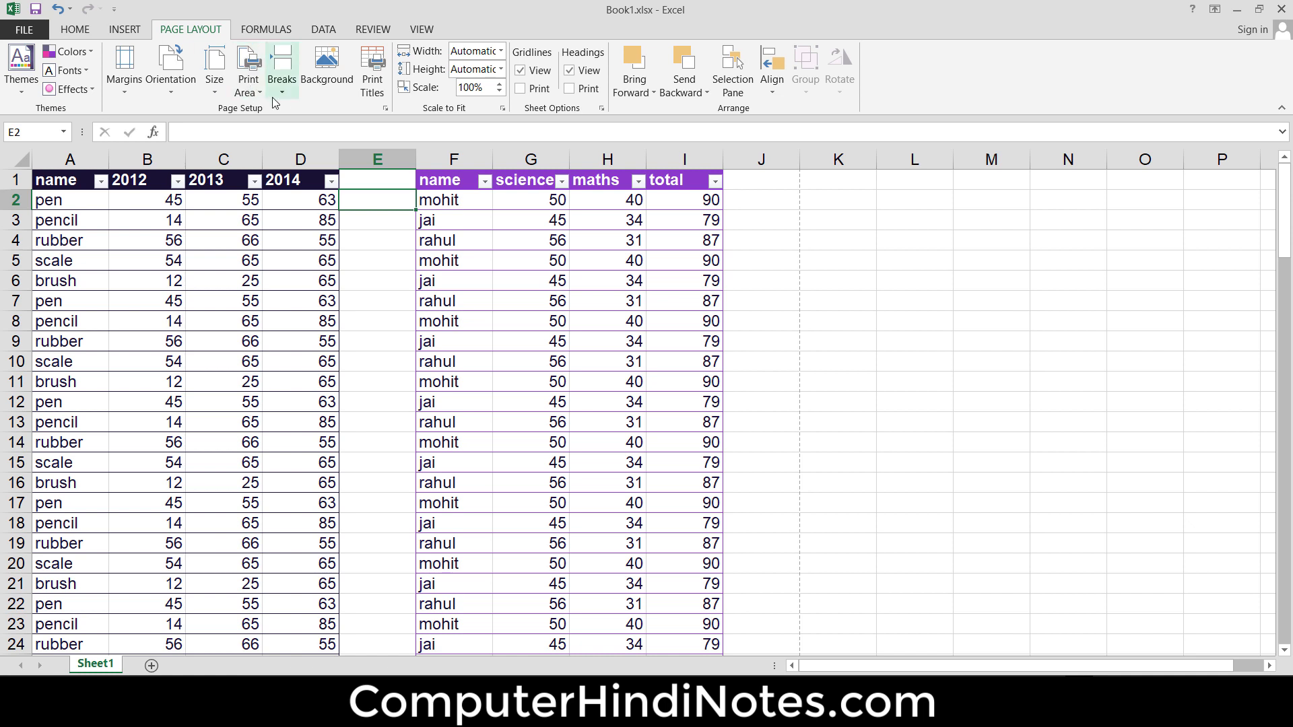
Step: Set the print area to the current selection, select E1, and open the File Info page
left_click(248, 84)
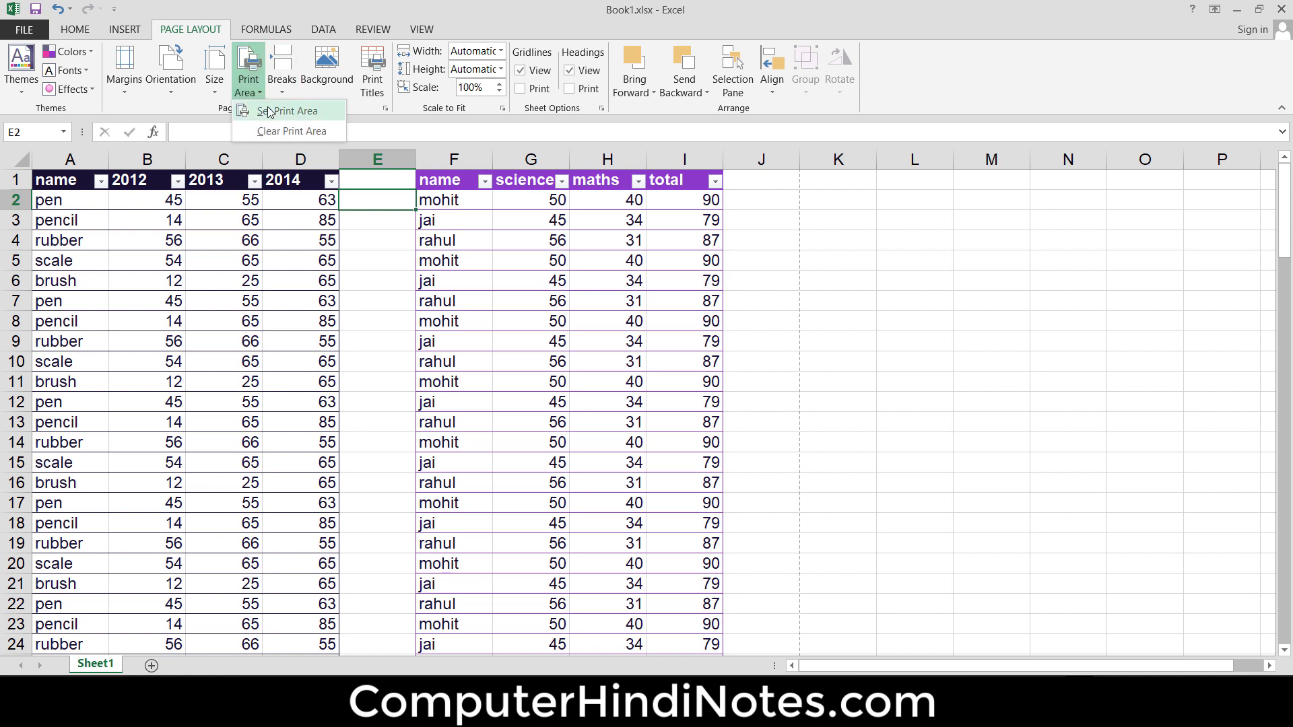
left_click(269, 112)
left_click(248, 84)
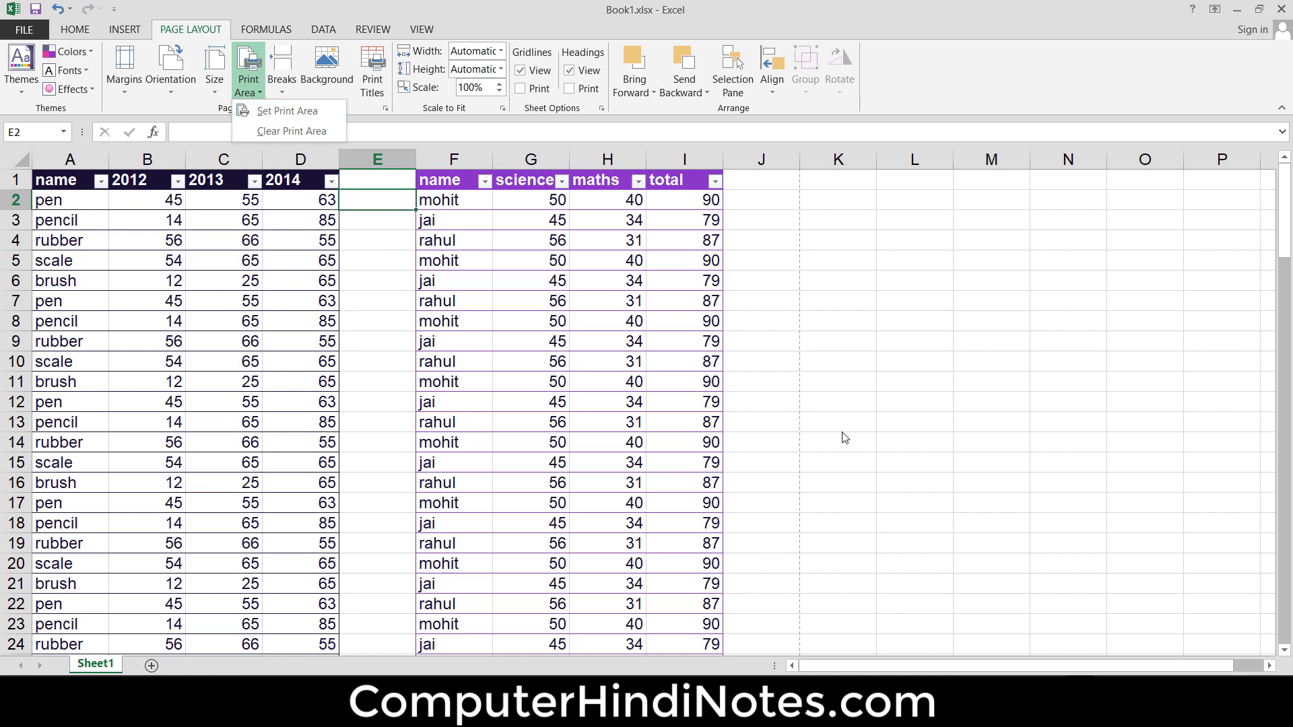
left_click(817, 369)
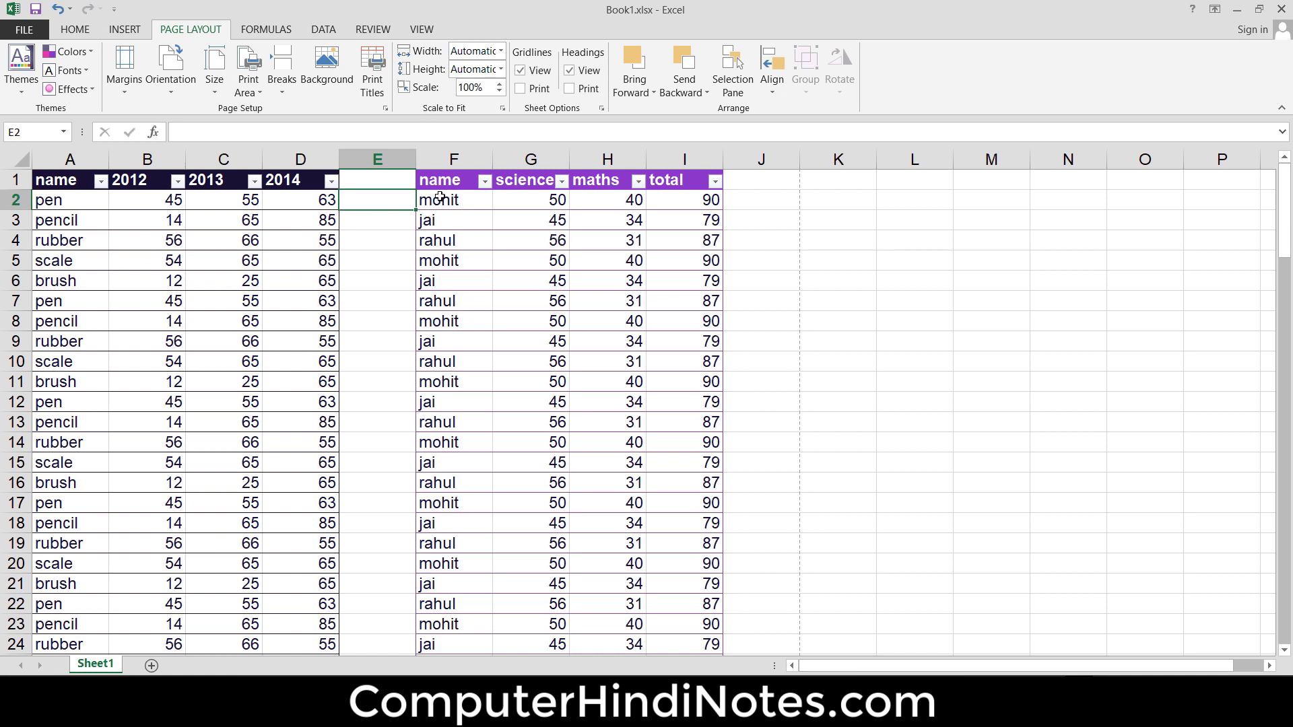
left_click(360, 182)
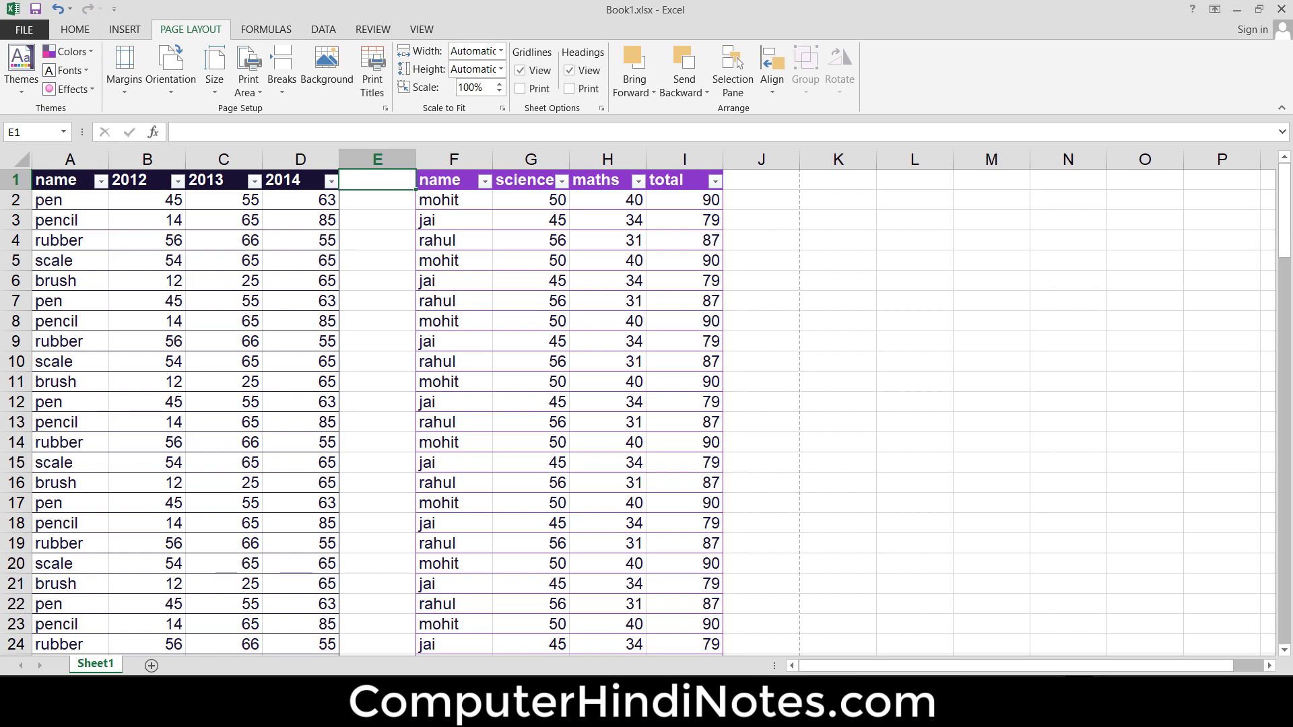
left_click(22, 31)
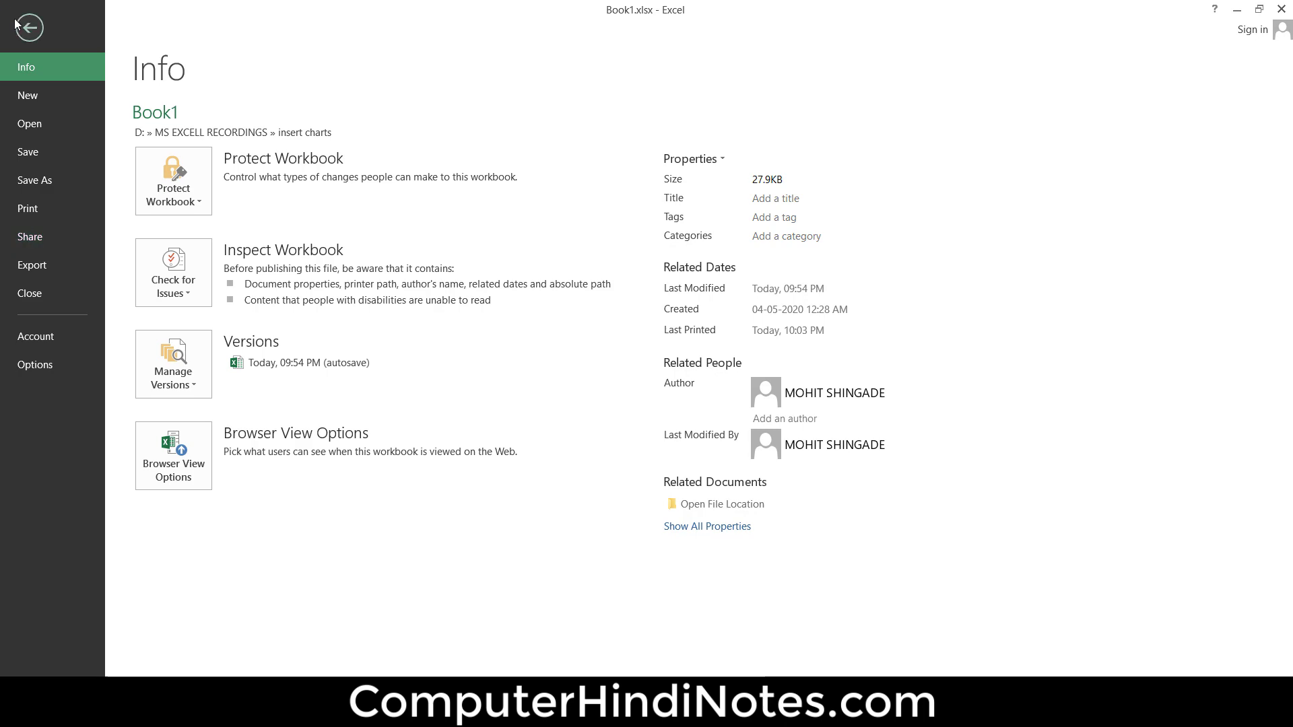
Step: Leave the Info page, check the portrait print preview with Ctrl+P, and return to the sheet
left_click(30, 27)
key("ctrl+p")
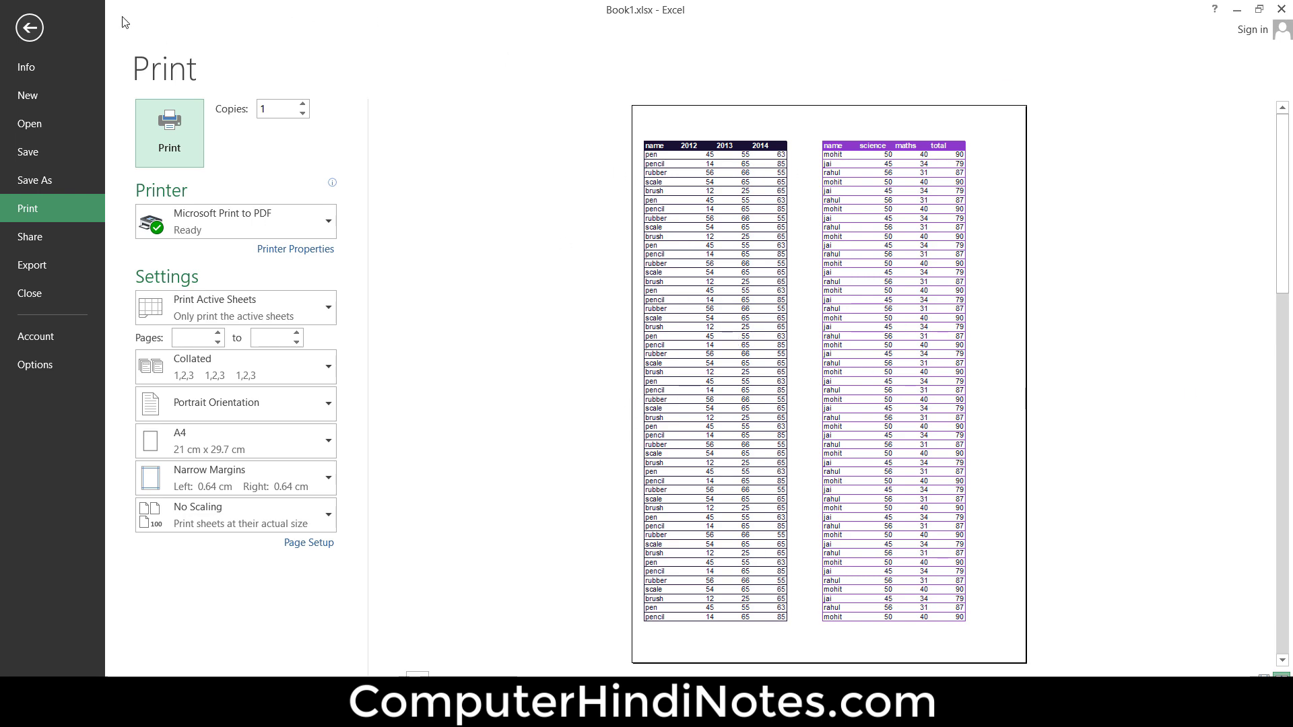
left_click(27, 30)
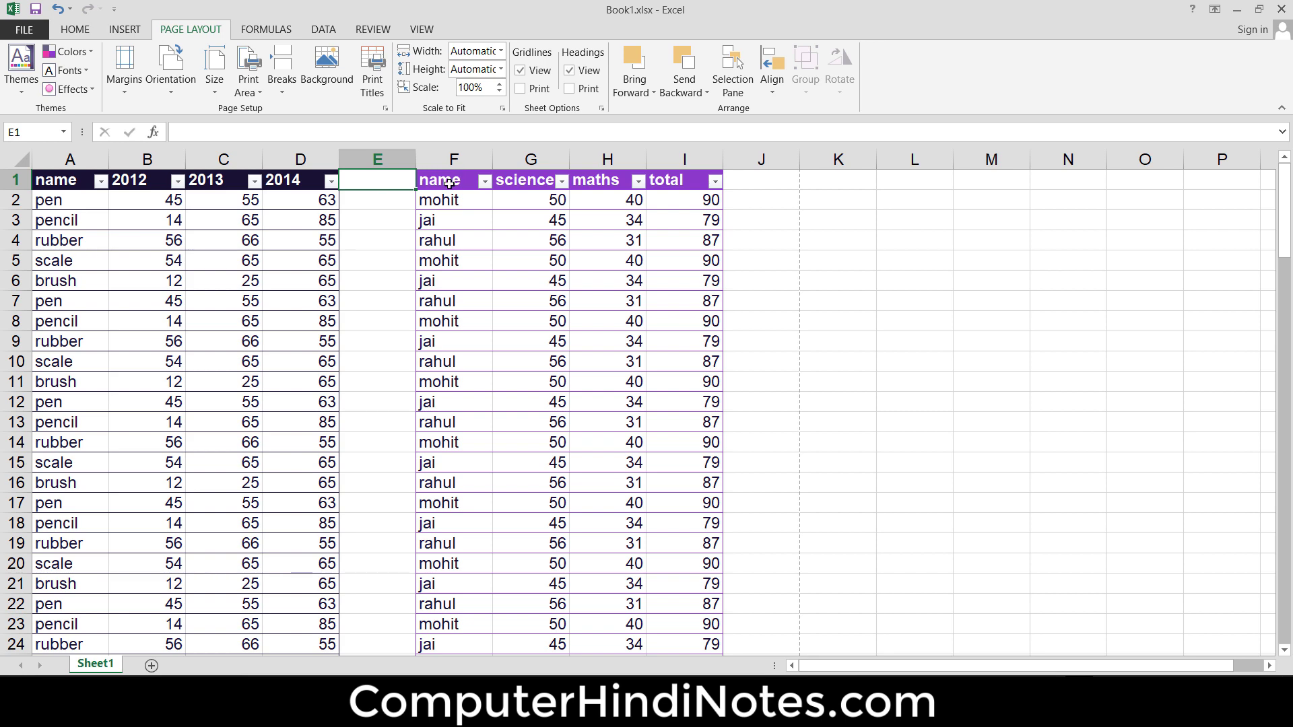
Step: Select the marks table F1:I121, set it as the print area, then deselect it
mouse_move(449, 184)
left_mouse_down()
mouse_move(676, 643)
mouse_move(719, 648)
mouse_move(717, 584)
left_mouse_up()
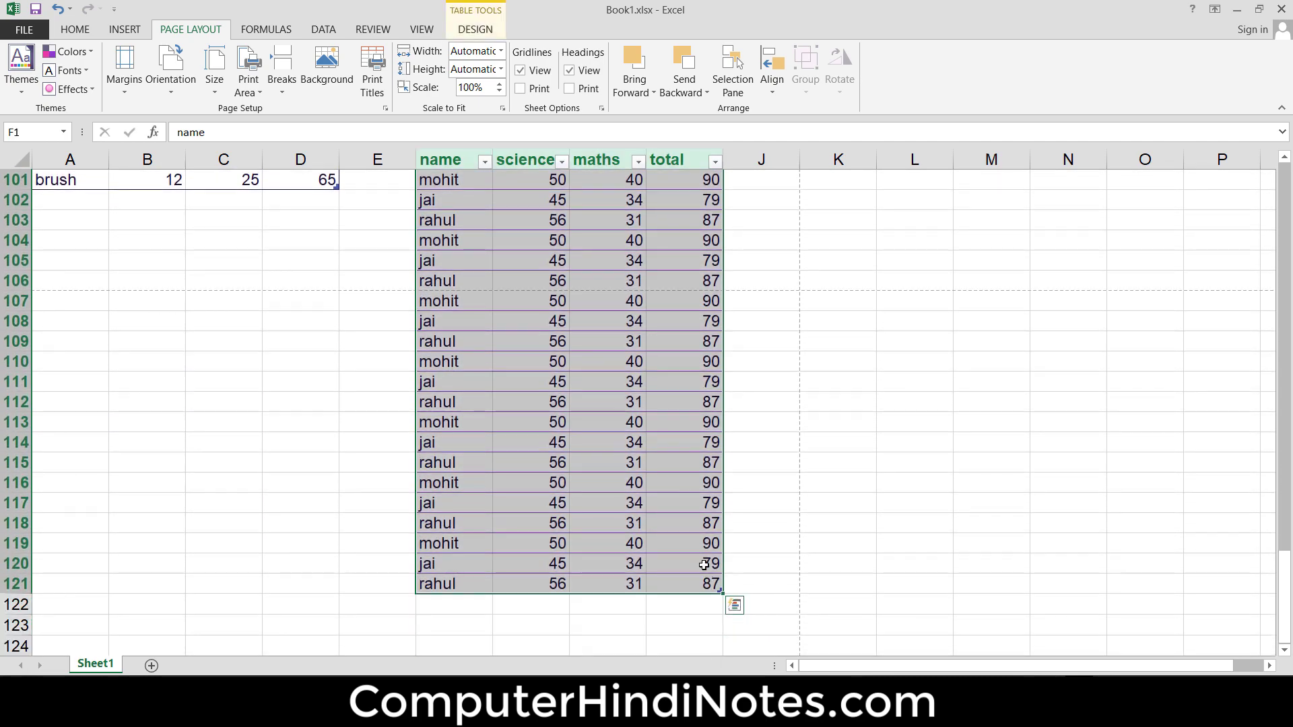
scroll(694, 552, "up", 6)
scroll(687, 542, "up", 8)
scroll(687, 542, "up", 9)
scroll(687, 542, "up", 10)
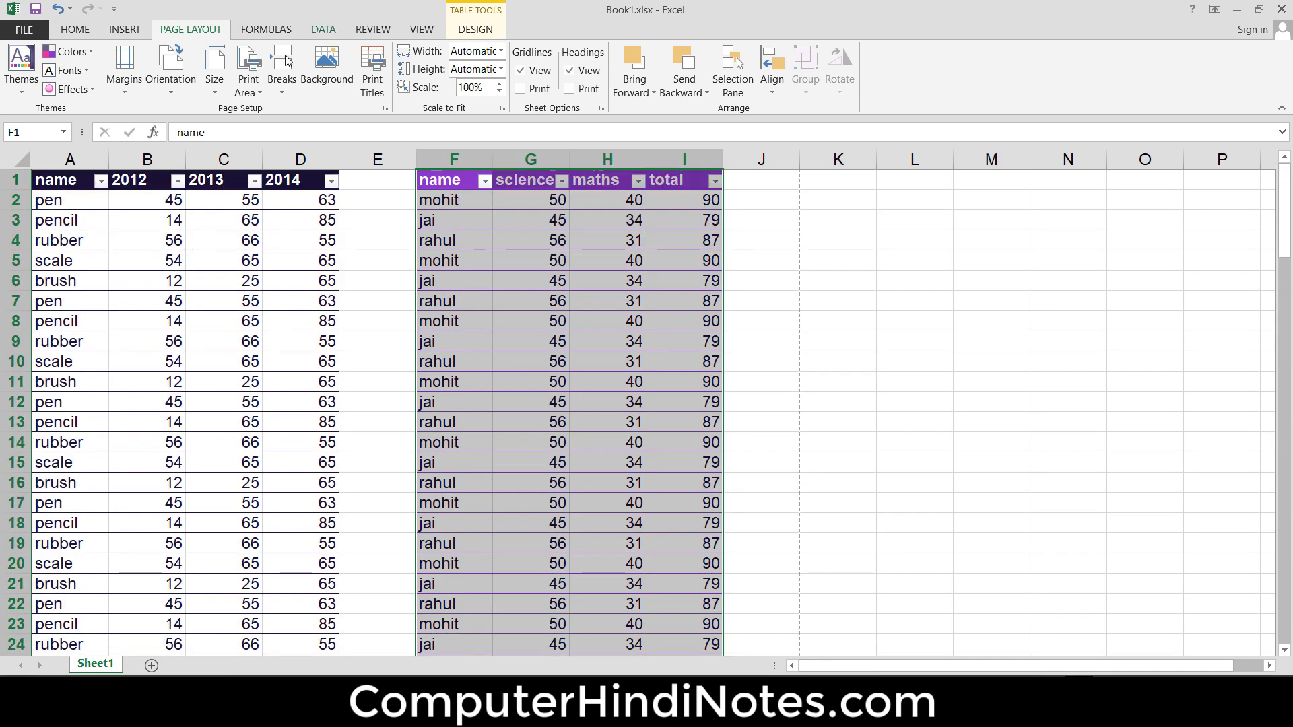
left_click(261, 80)
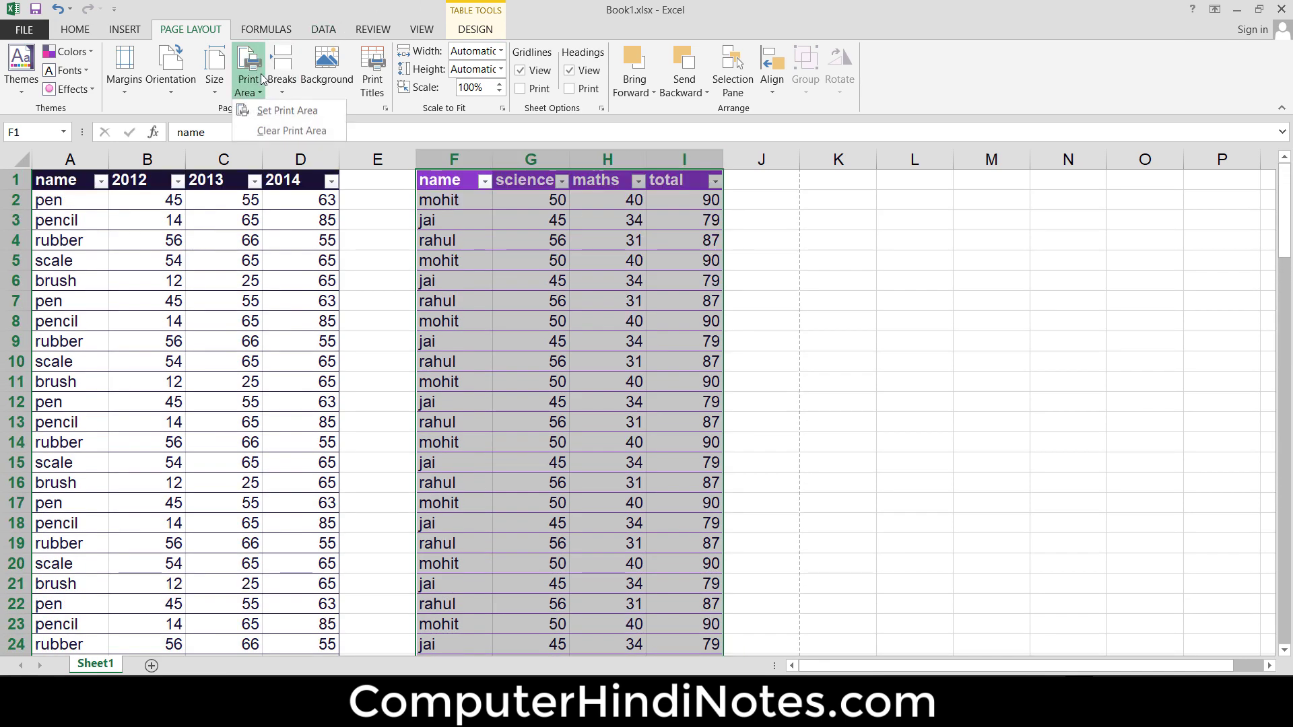
left_click(281, 110)
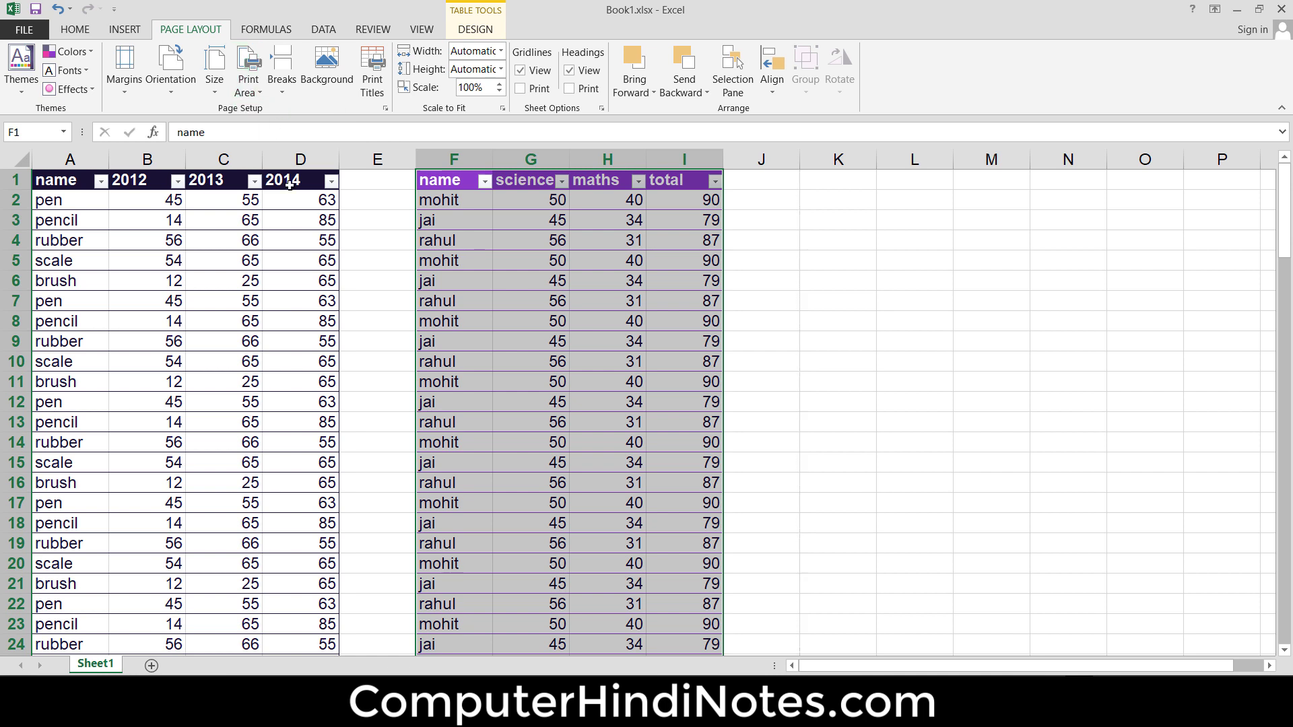
left_click(369, 261)
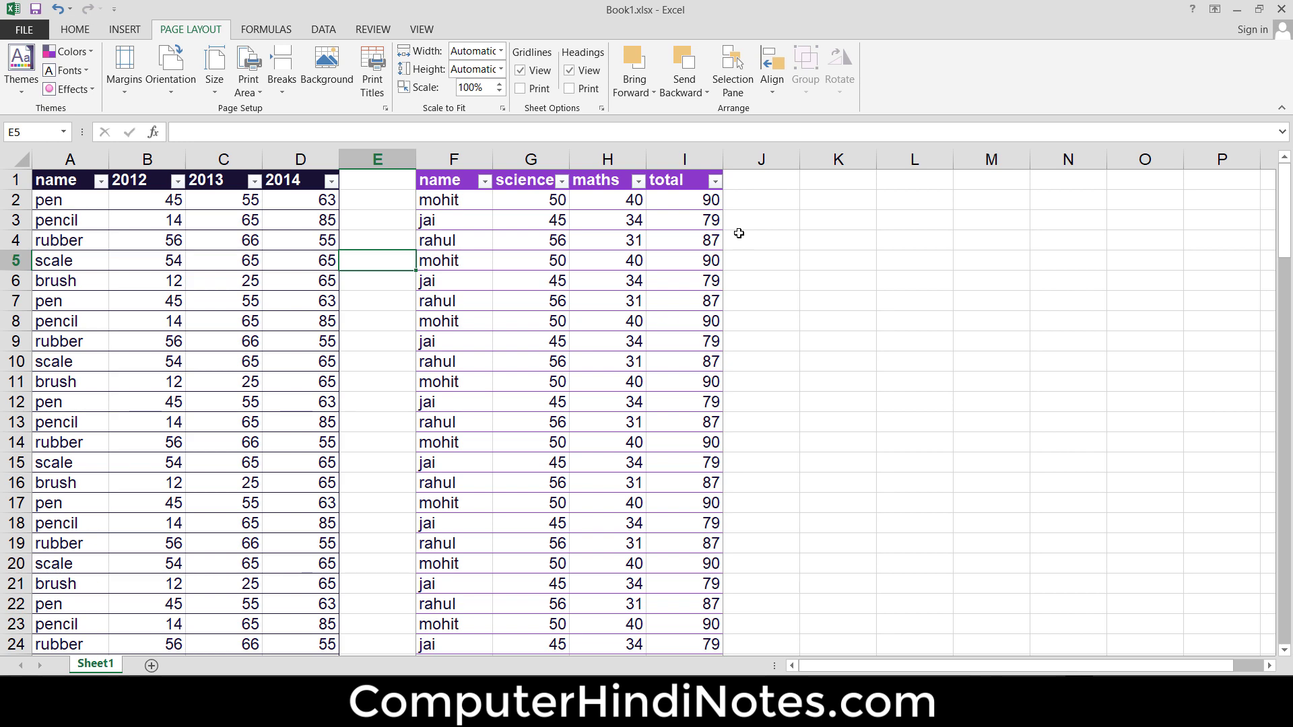
key("ctrl+p")
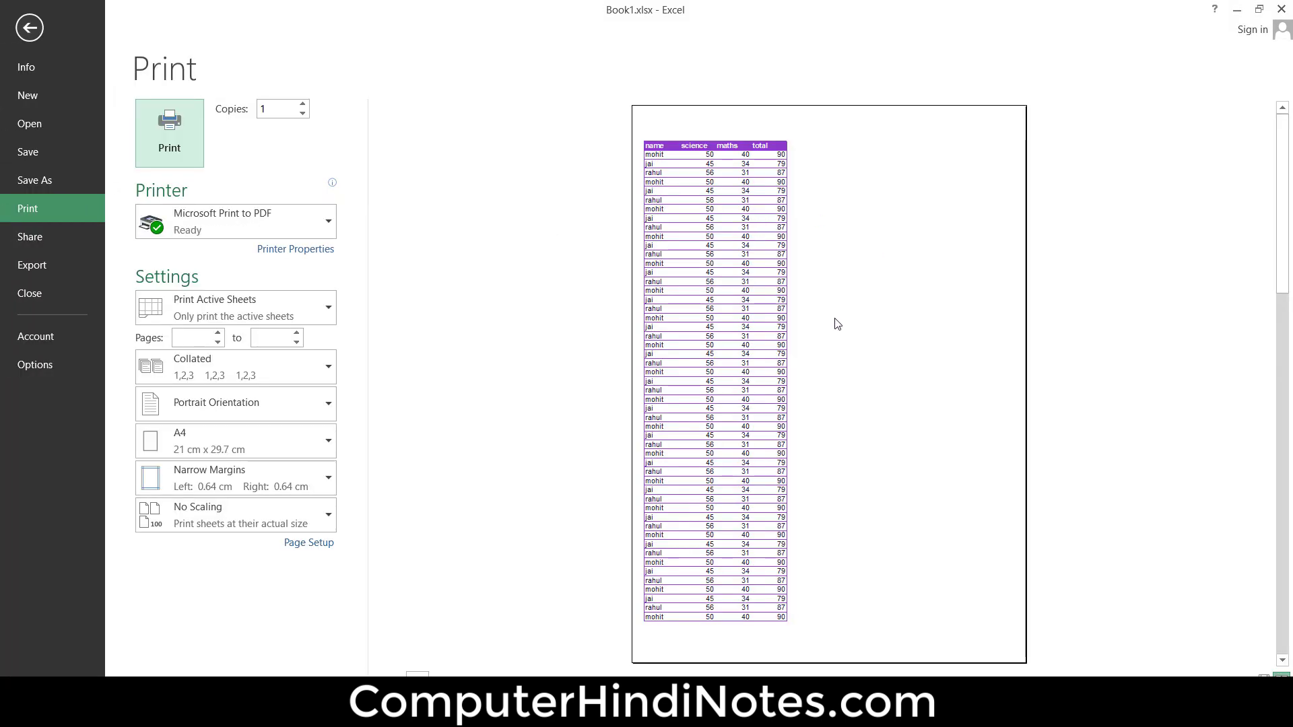
scroll(860, 271, "down", 1)
scroll(861, 271, "down", 1)
scroll(863, 272, "up", 1)
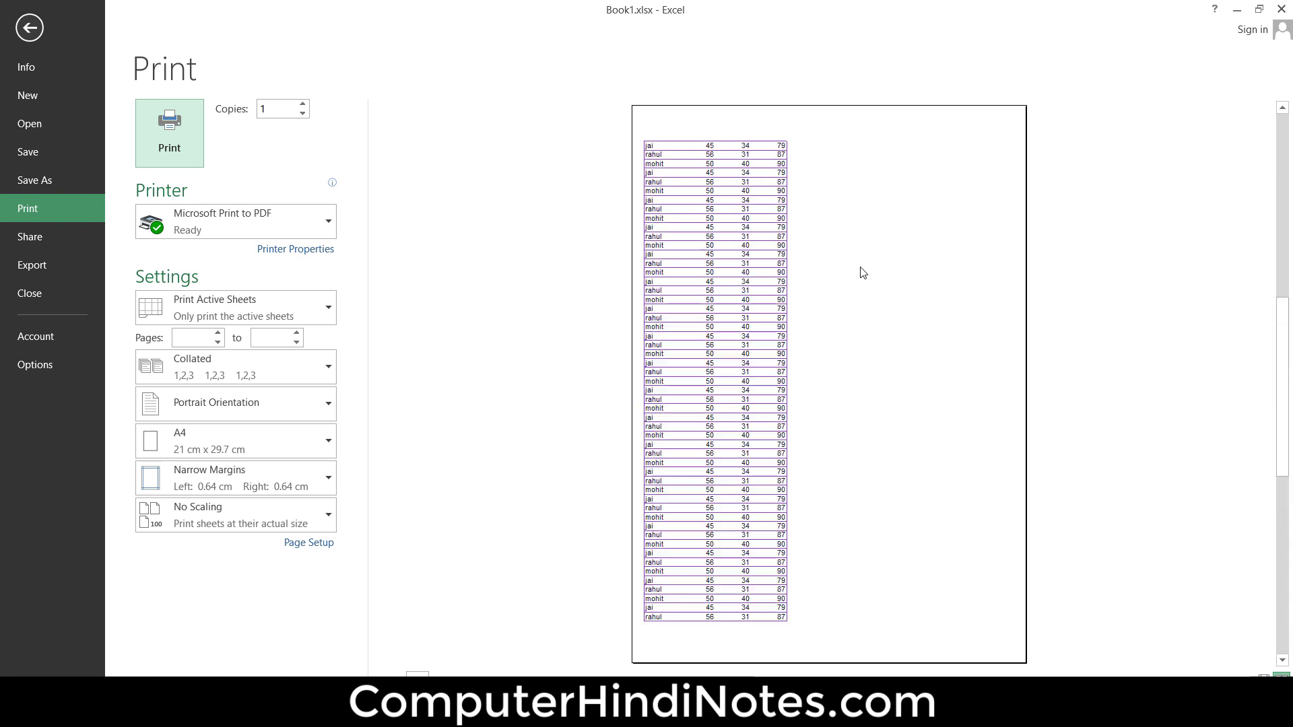
scroll(863, 272, "up", 1)
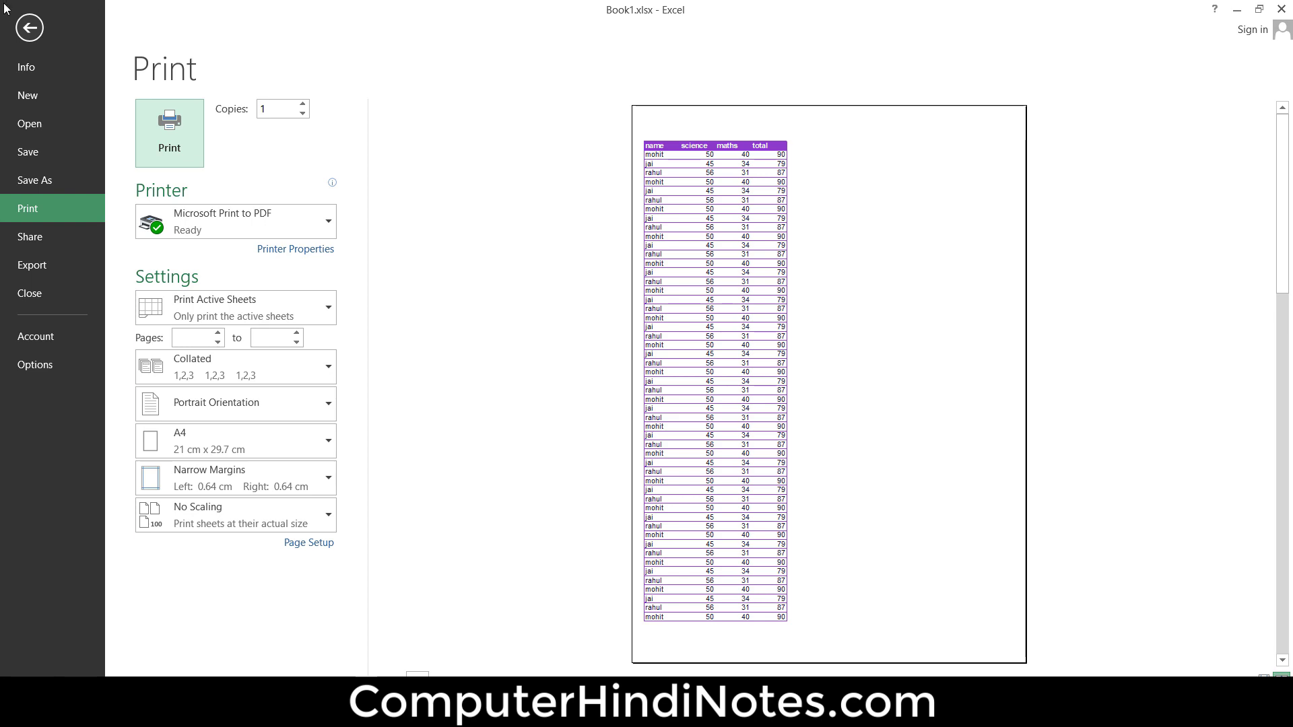
left_click(23, 30)
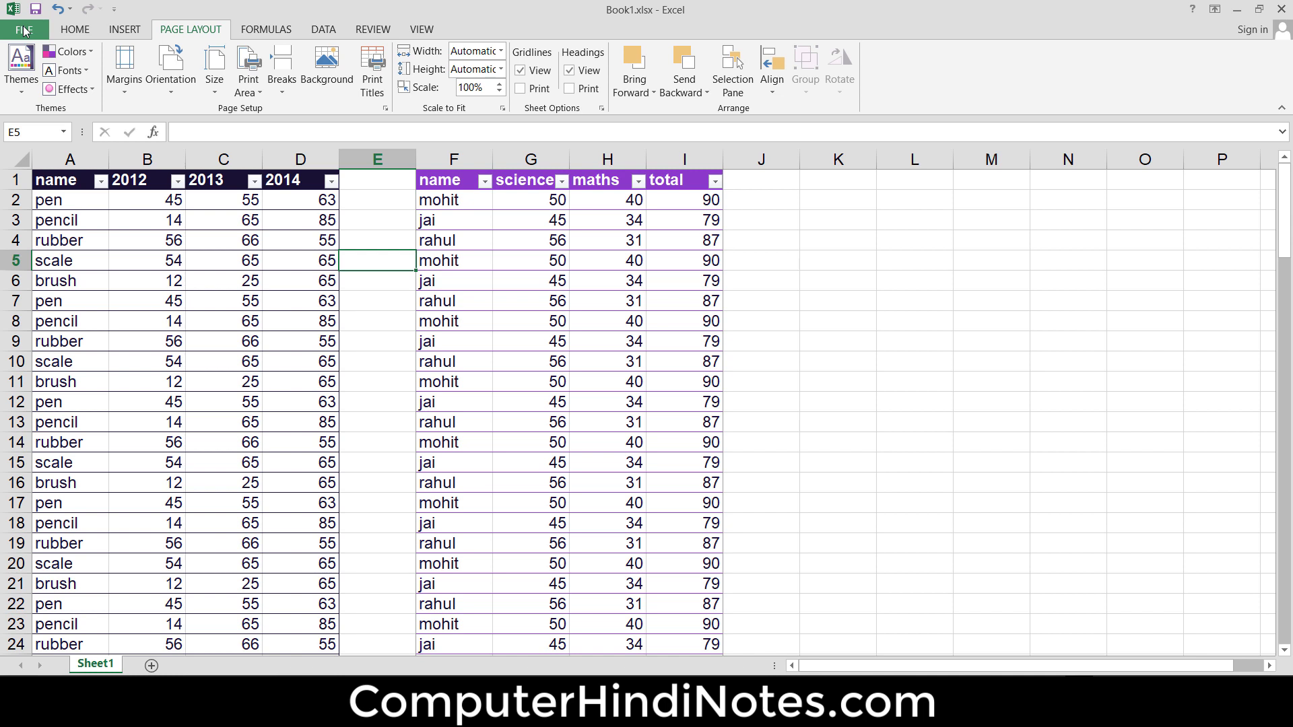
left_click(257, 93)
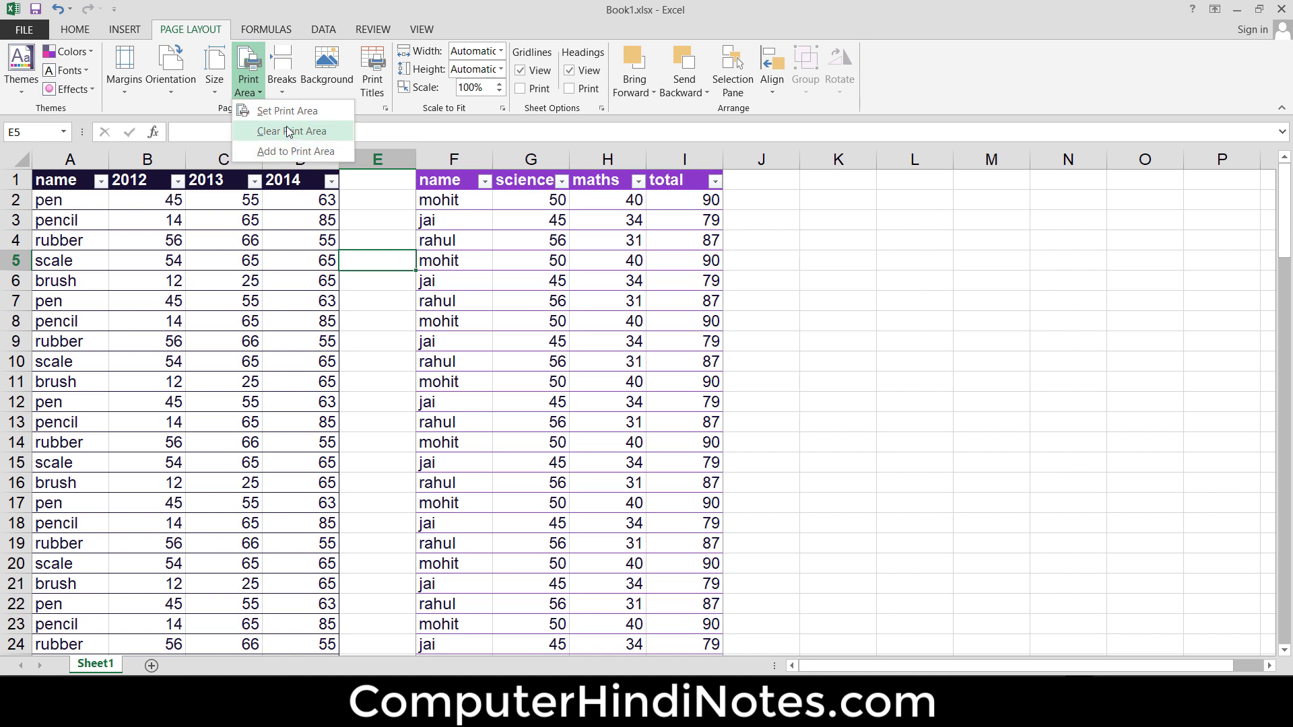
left_click(289, 131)
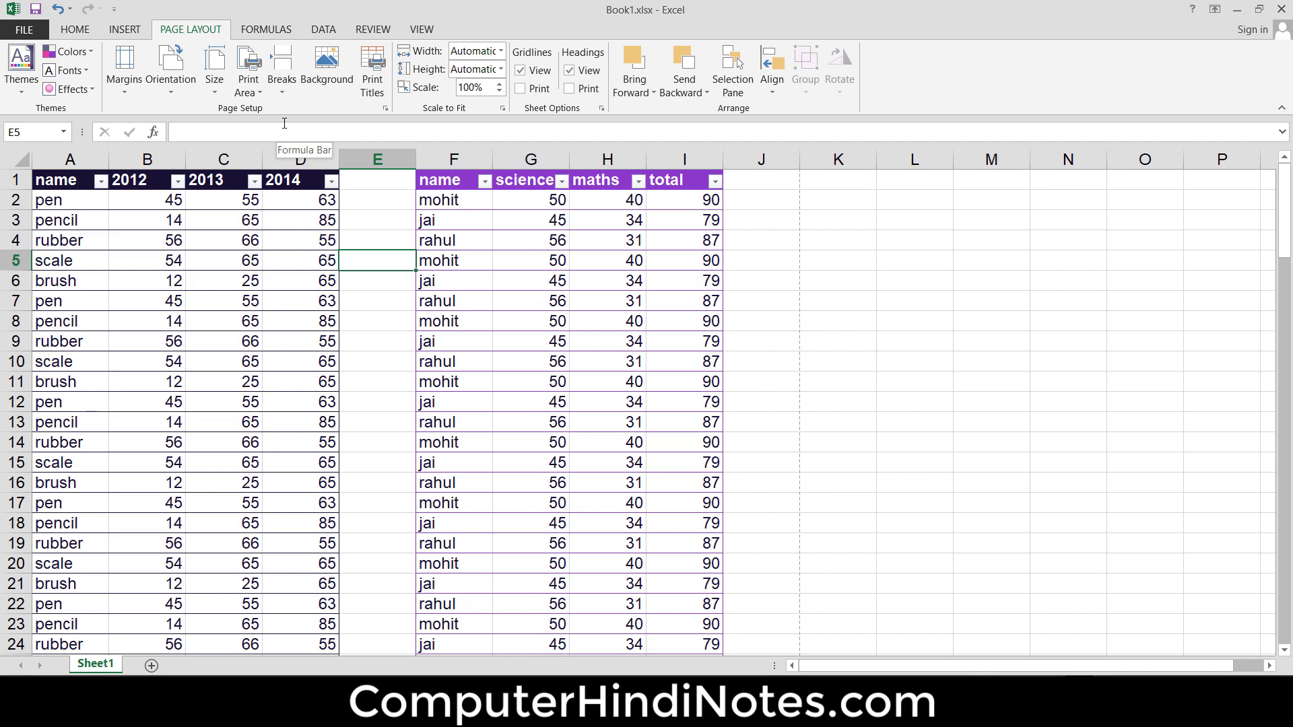
key("ctrl+p")
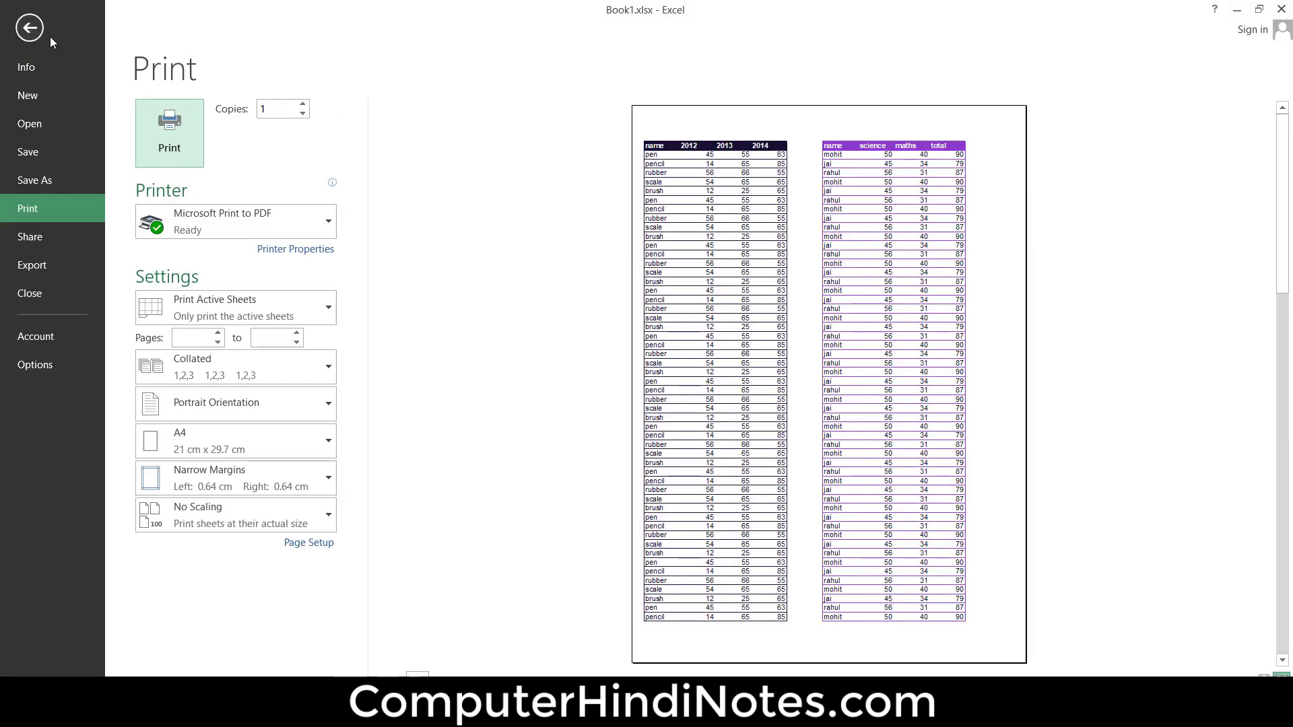
left_click(30, 28)
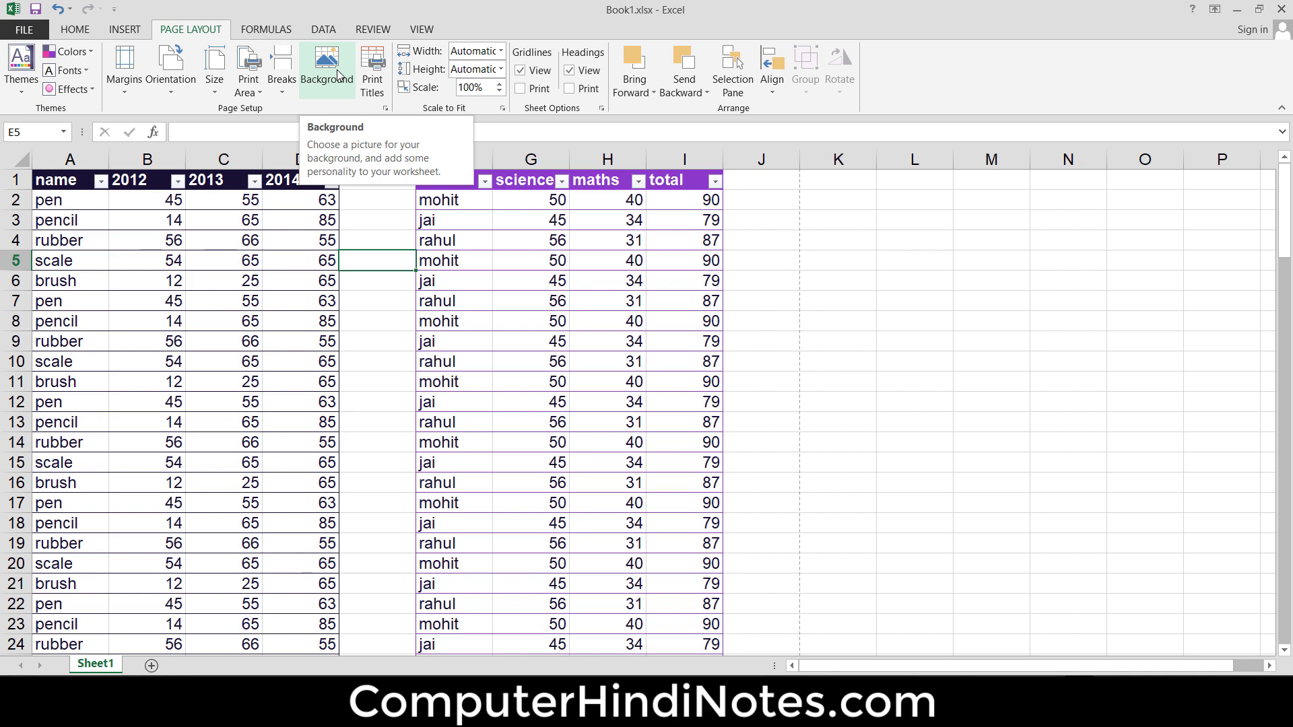
left_click(339, 75)
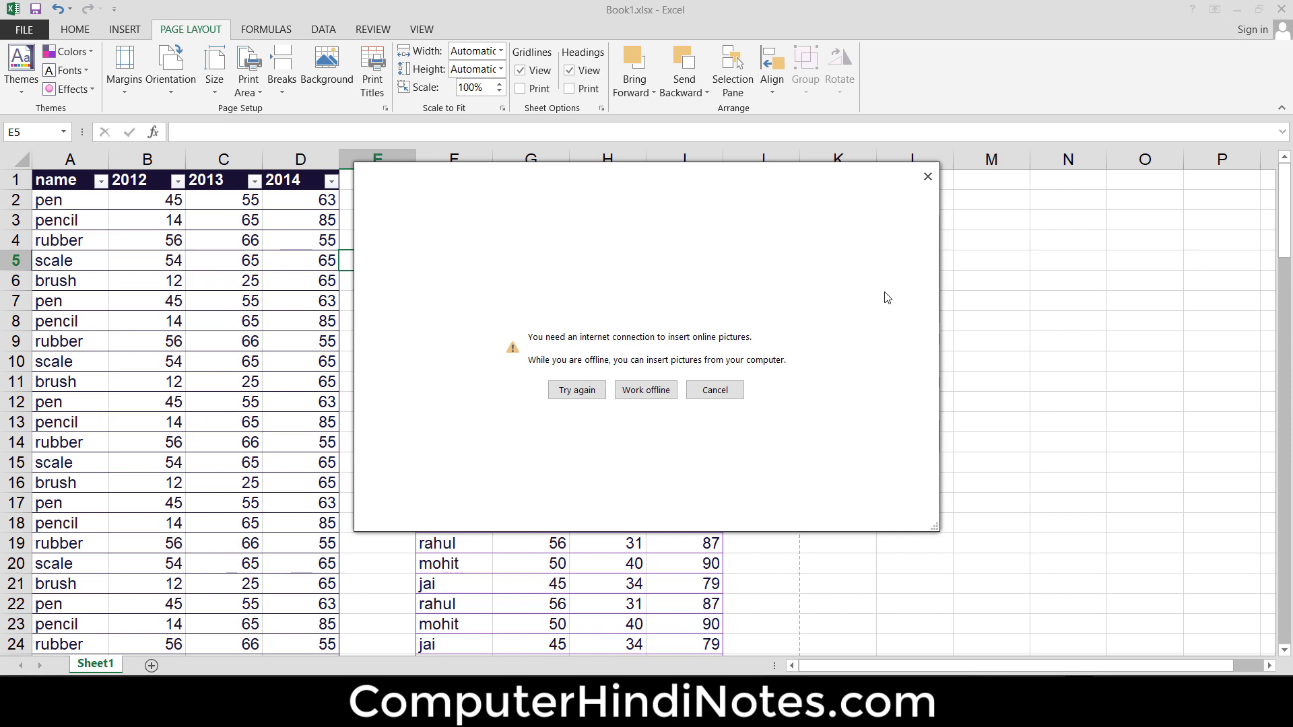
left_click(927, 177)
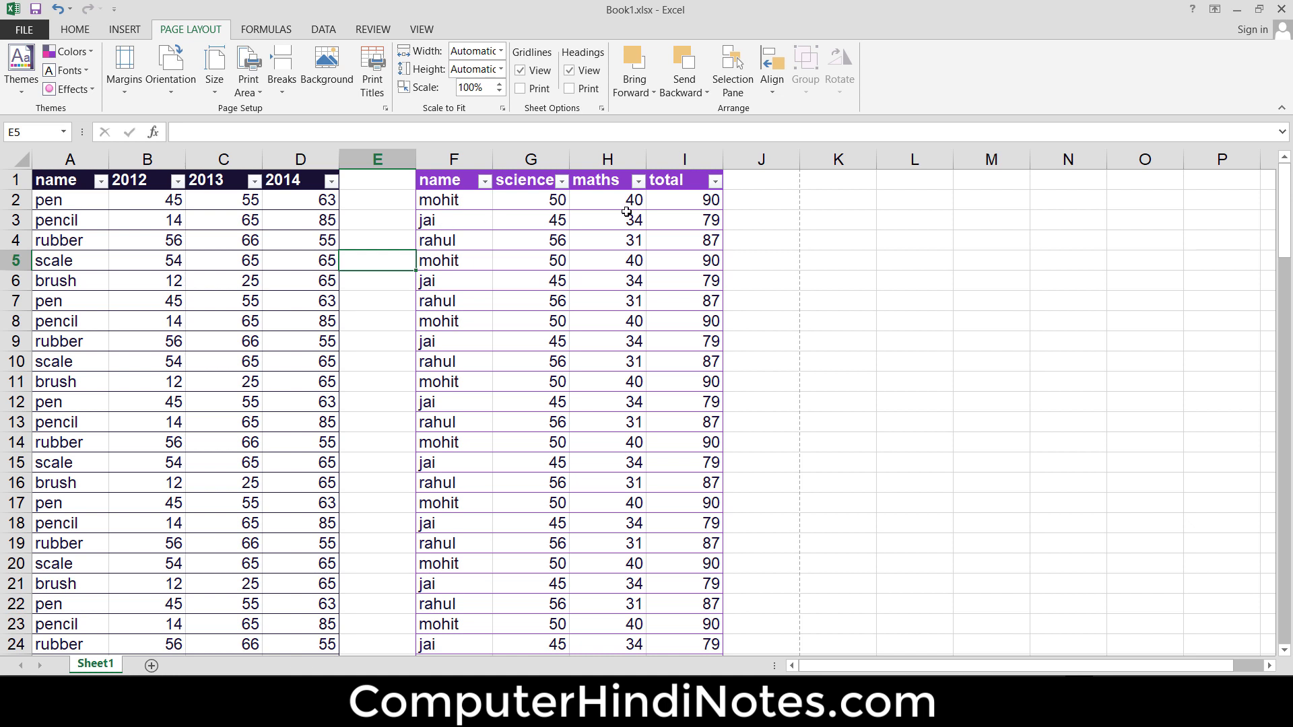
Step: Select the header rows A1:D1 and F1:I1, then scroll through the sheet
left_click_drag(59, 180, 300, 180)
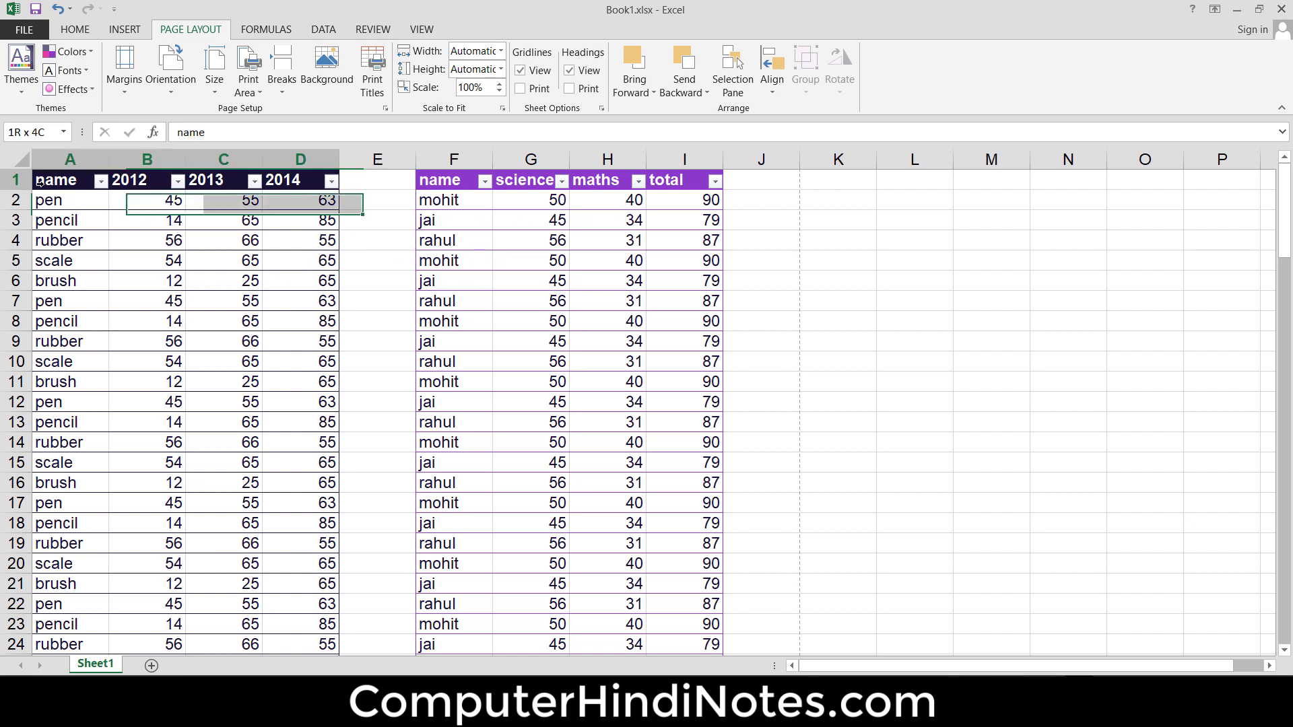
left_click_drag(457, 184, 680, 181)
scroll(228, 303, "down", 6)
scroll(227, 304, "down", 6)
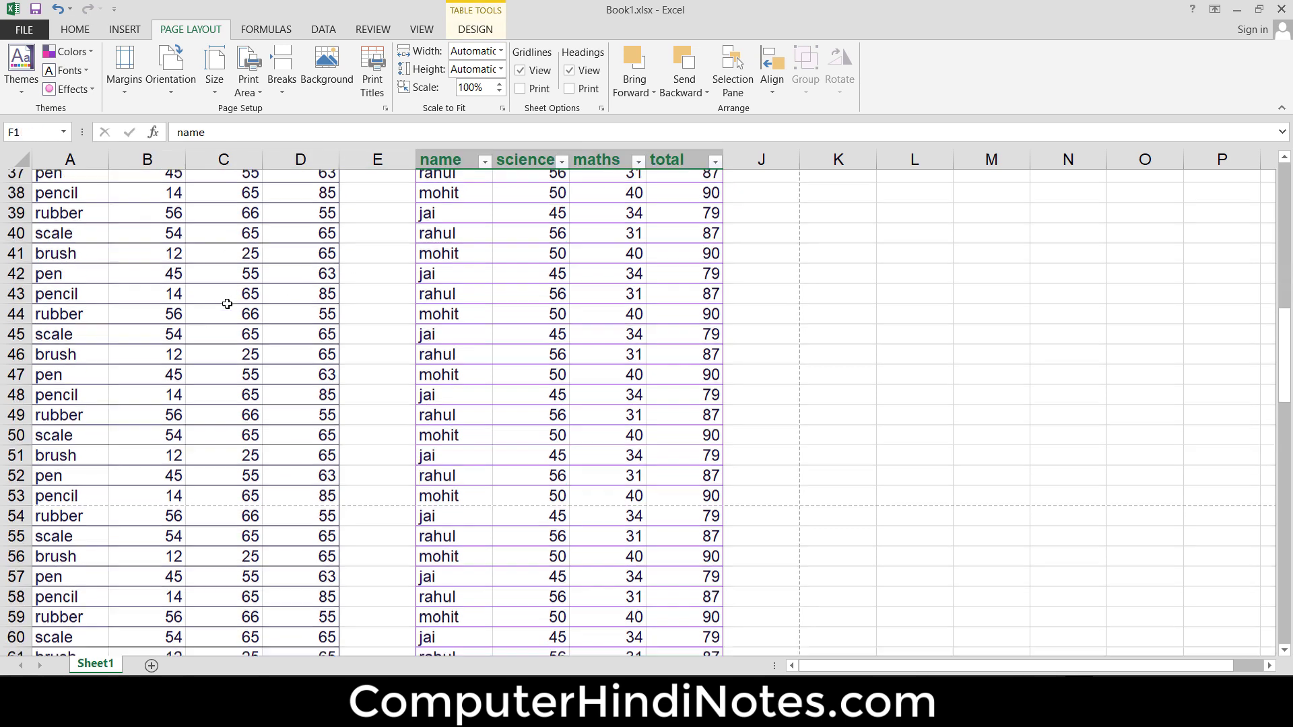
scroll(227, 304, "down", 7)
scroll(228, 304, "down", 12)
scroll(228, 304, "down", 2)
scroll(227, 308, "up", 5)
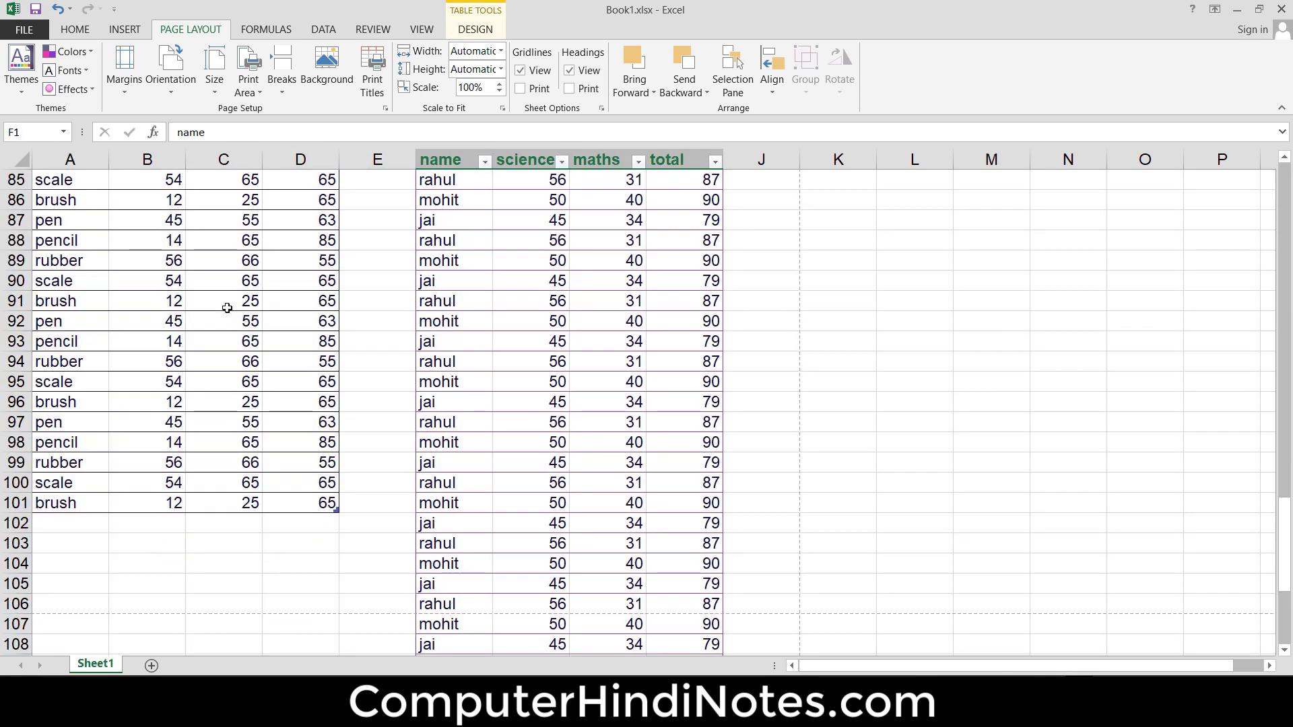
scroll(227, 308, "down", 2)
scroll(227, 310, "down", 1)
scroll(226, 310, "down", 2)
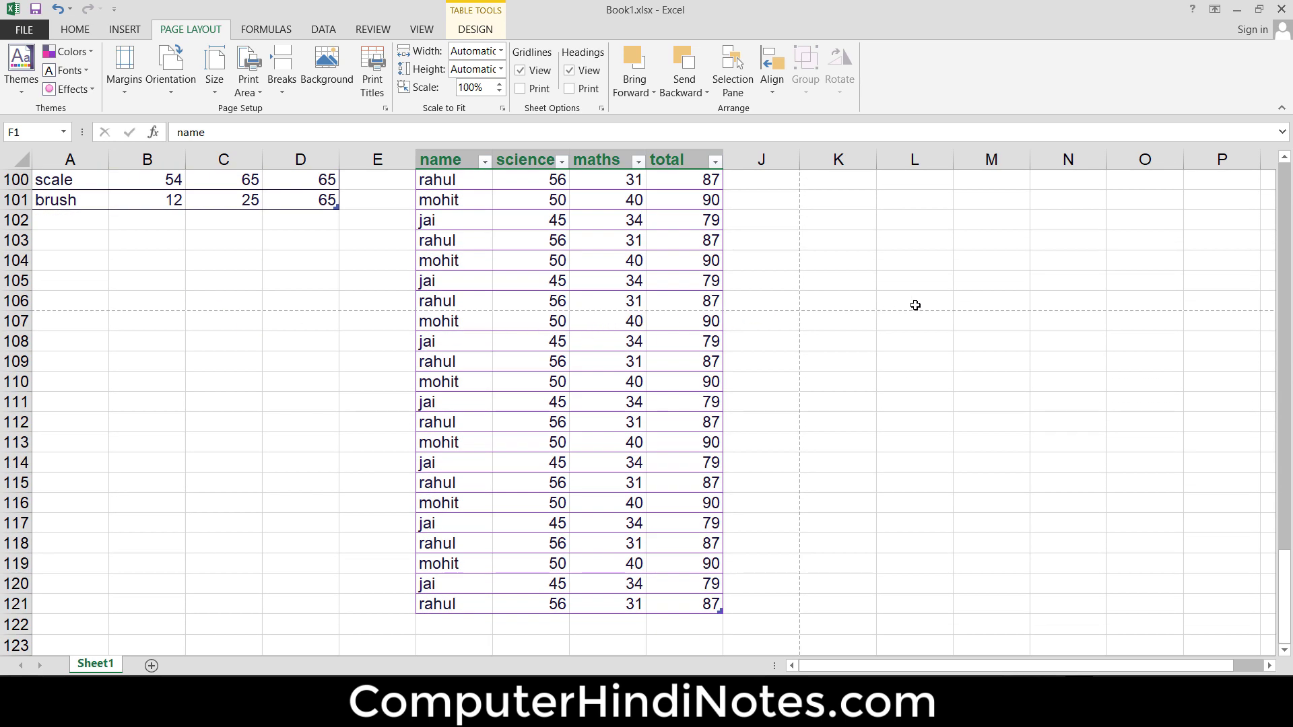
Step: Open the print preview with Ctrl+P, showing both tables on one portrait page
scroll(495, 343, "up", 15)
scroll(494, 346, "up", 8)
scroll(493, 346, "up", 1)
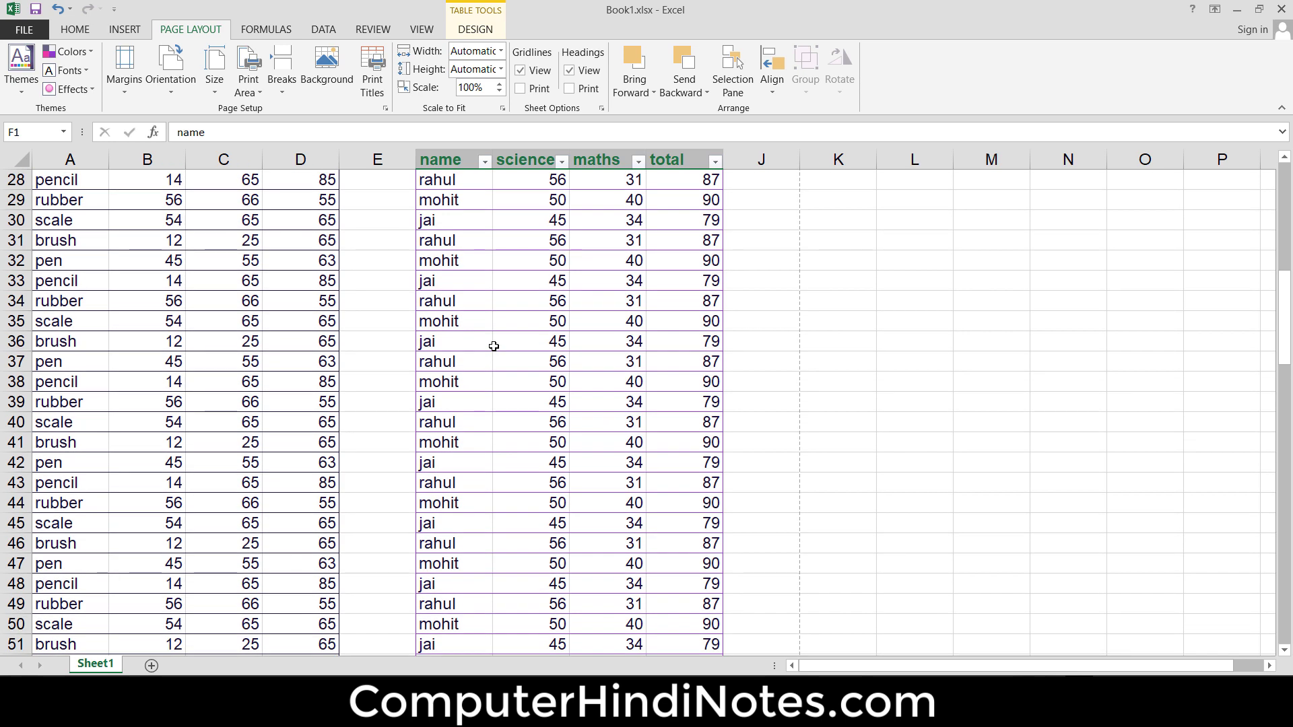
key("ctrl+p")
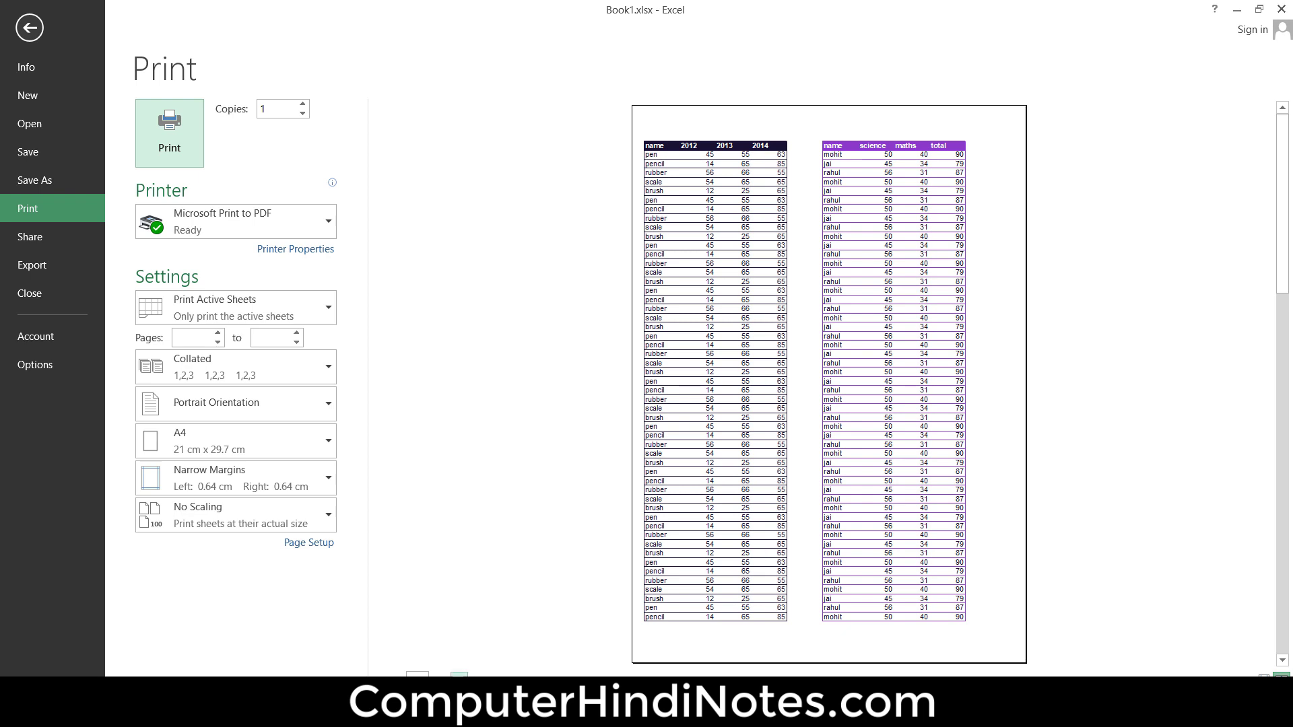
Step: Scroll through all the print preview pages, then return to the worksheet
scroll(703, 633, "down", 1)
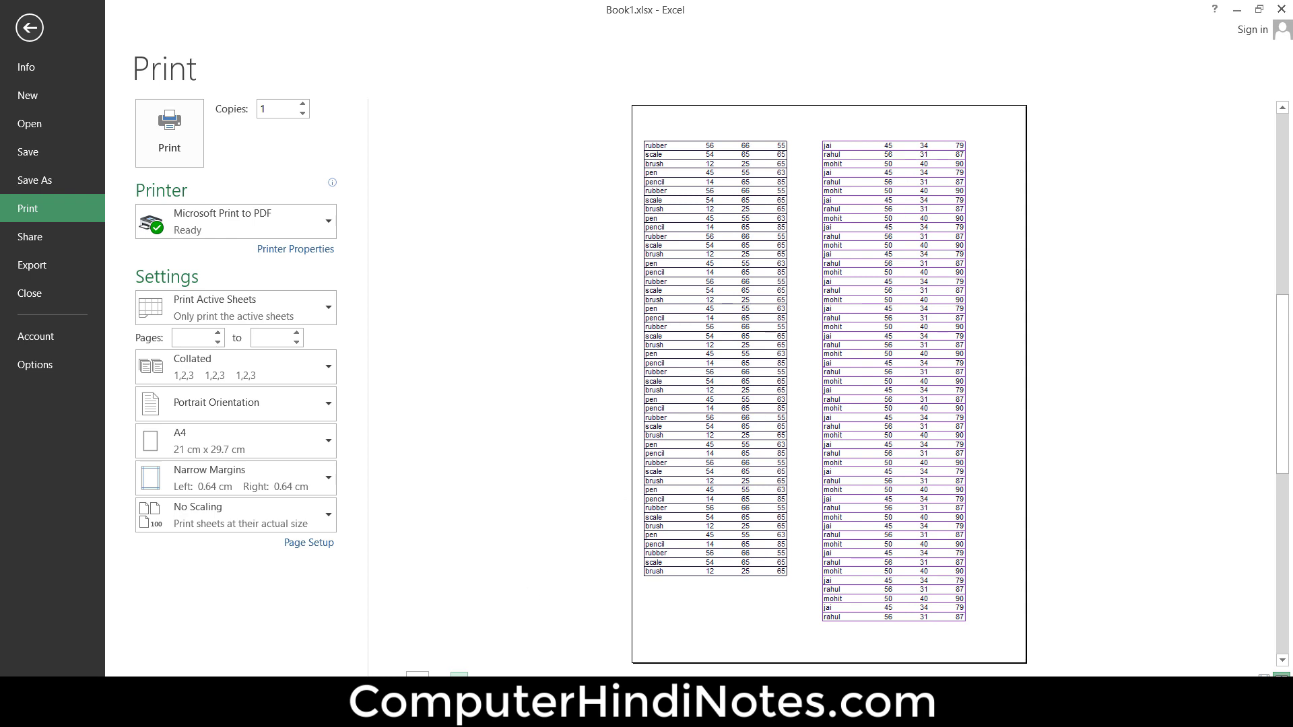
scroll(940, 418, "down", 1)
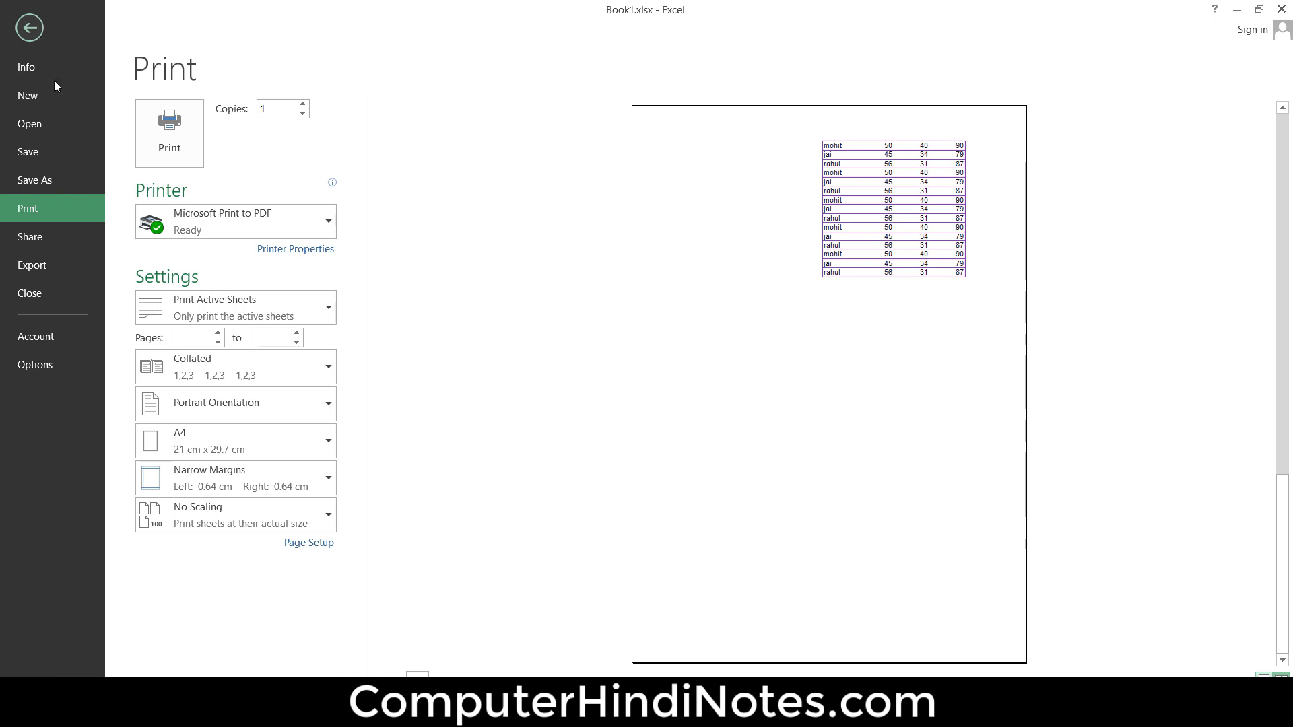
scroll(620, 375, "up", 1)
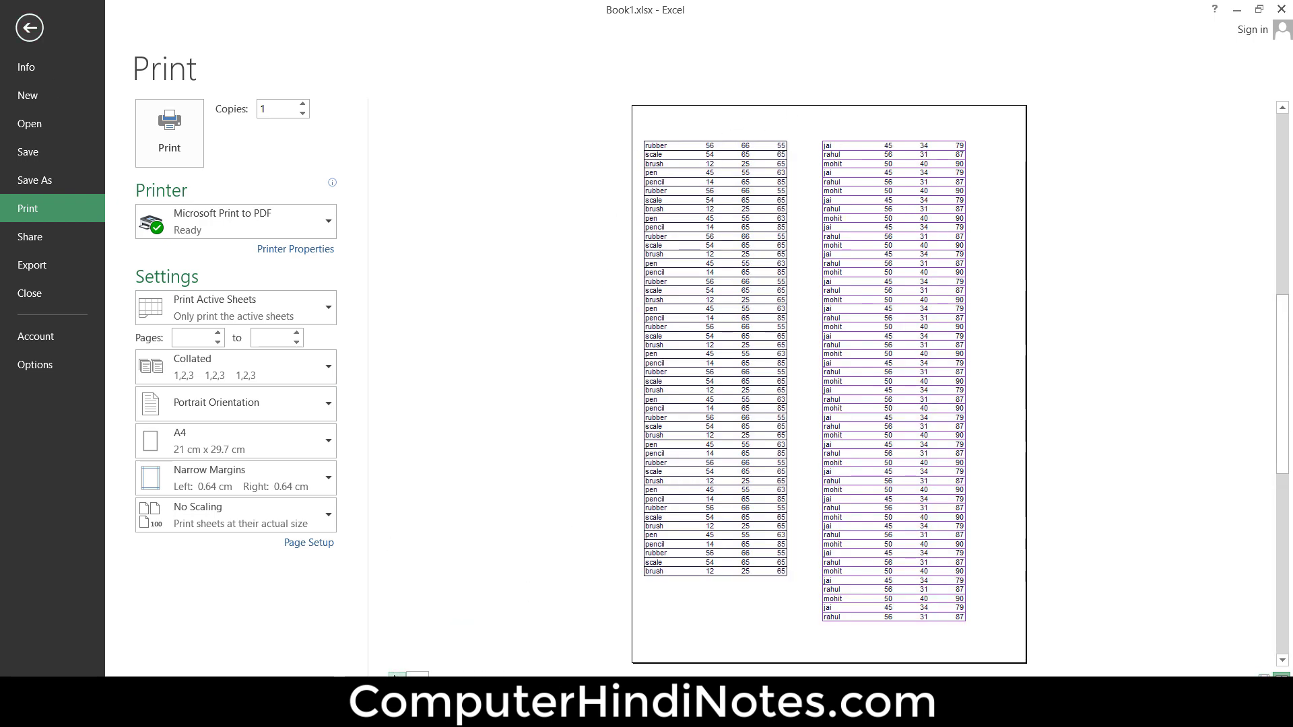
scroll(701, 317, "up", 1)
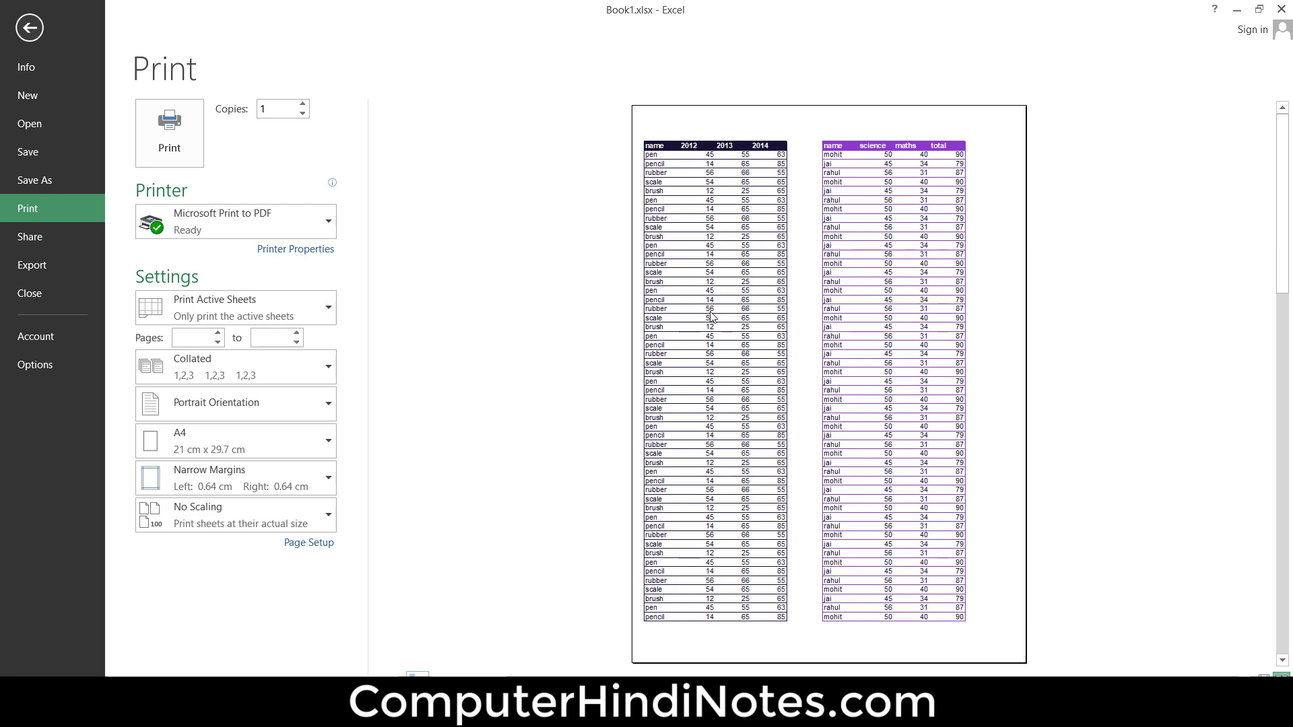
left_click(26, 23)
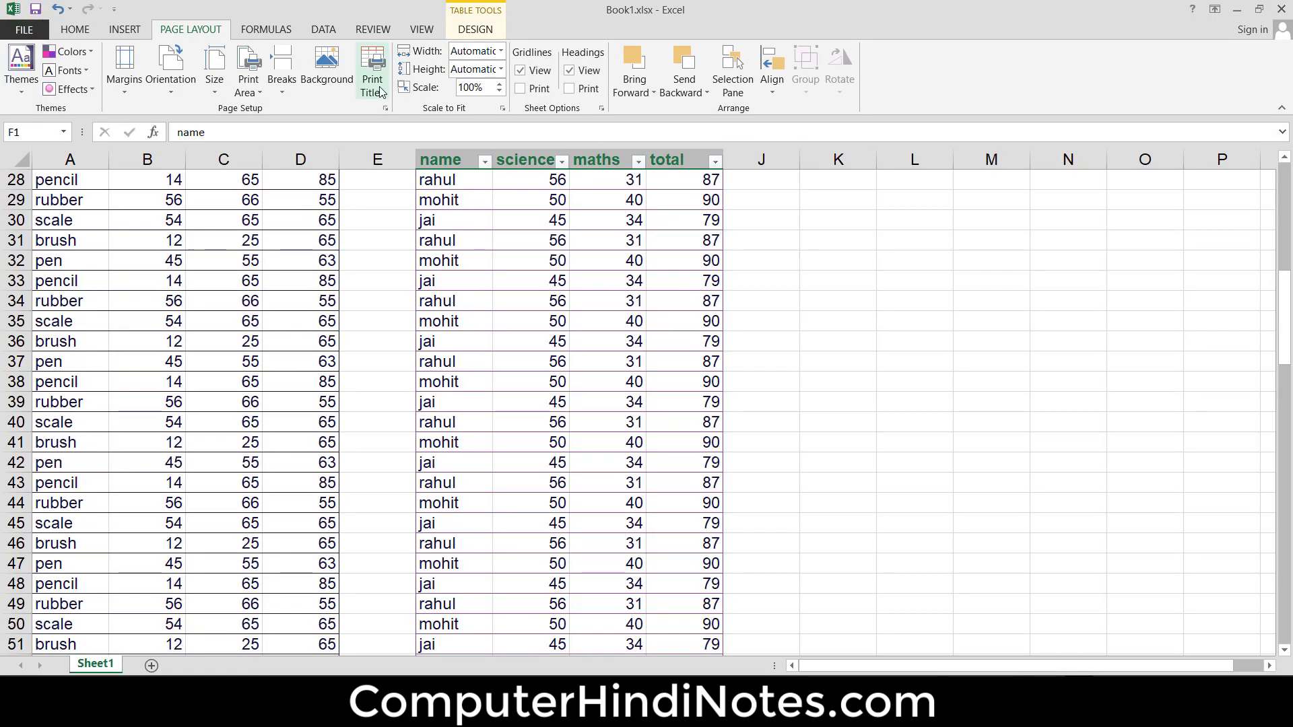
Step: Set row 1 ($1:$1) as the Print Titles row that repeats at the top of each page
scroll(367, 347, "up", 5)
scroll(367, 354, "up", 4)
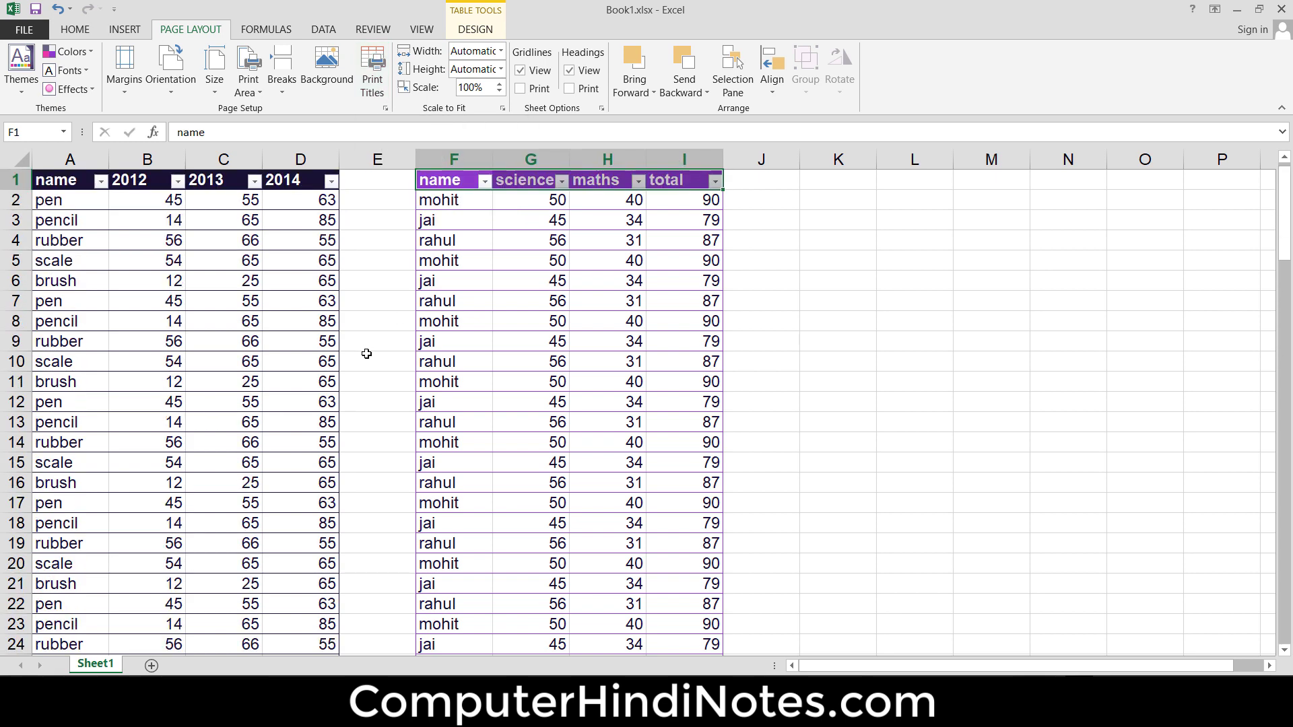
left_click(369, 328)
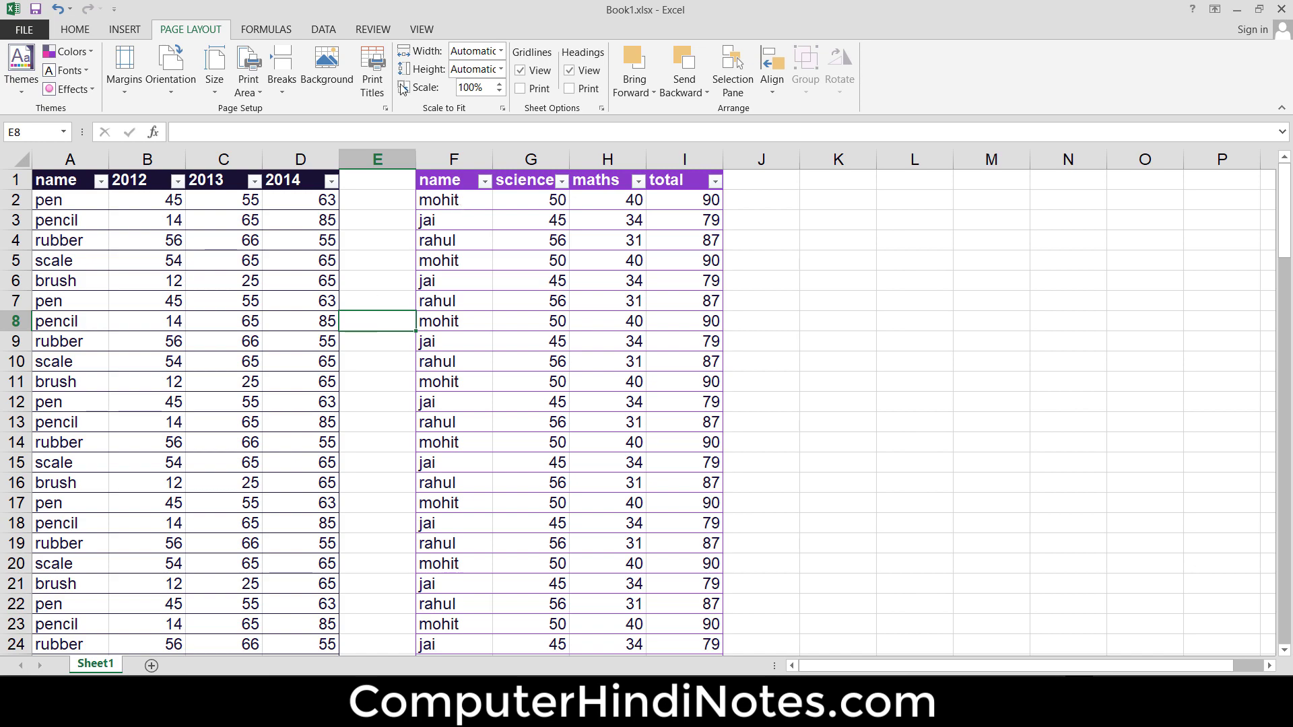
left_click(370, 82)
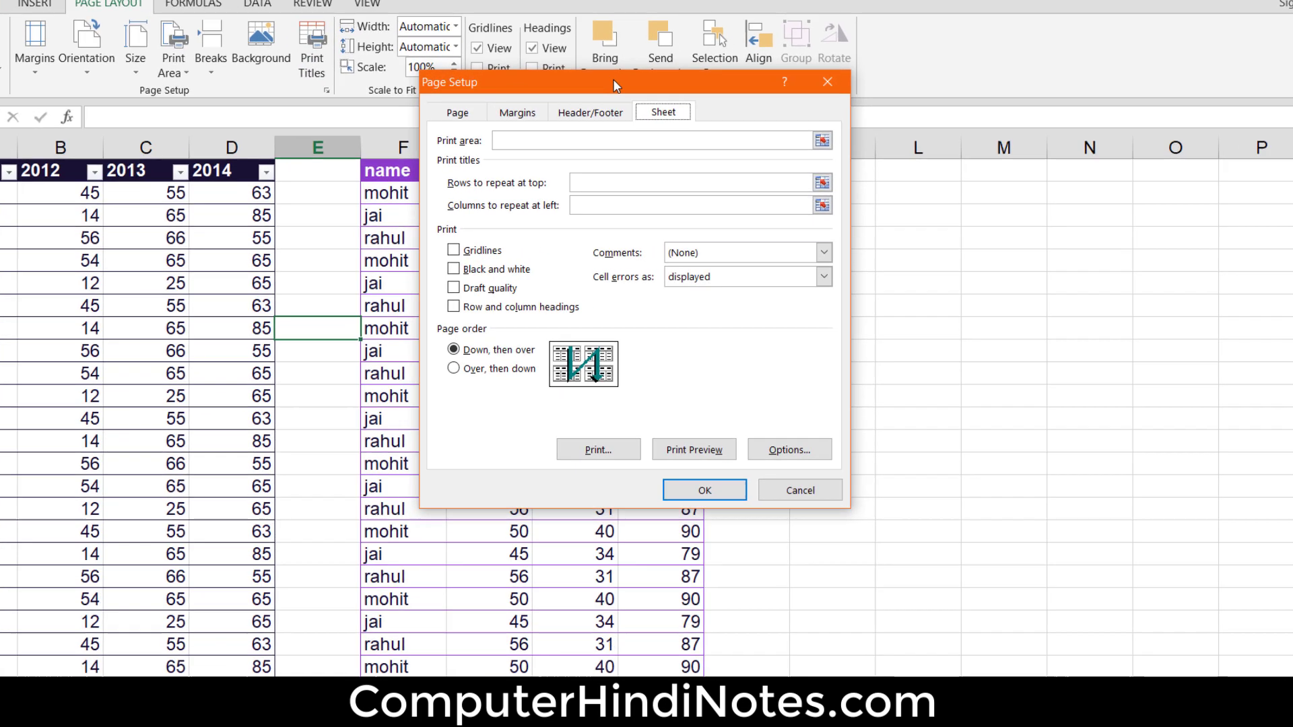
left_click_drag(739, 101, 954, 114)
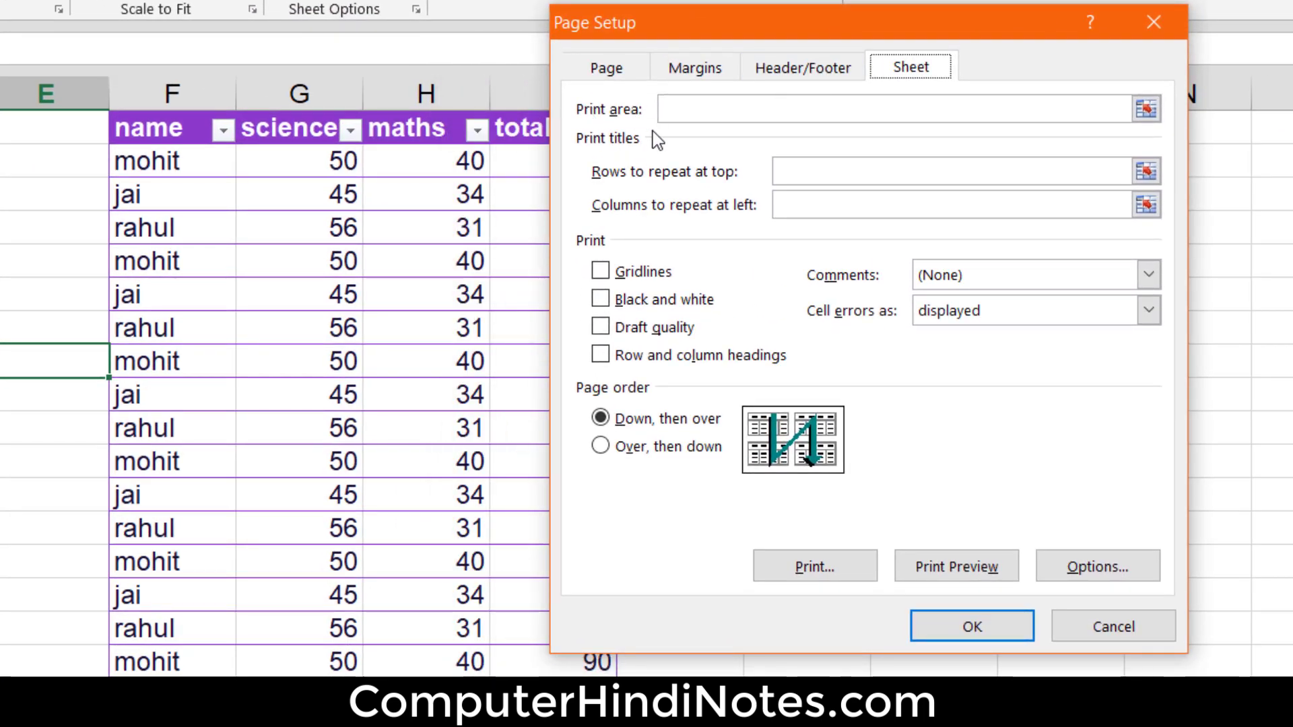
left_click(721, 107)
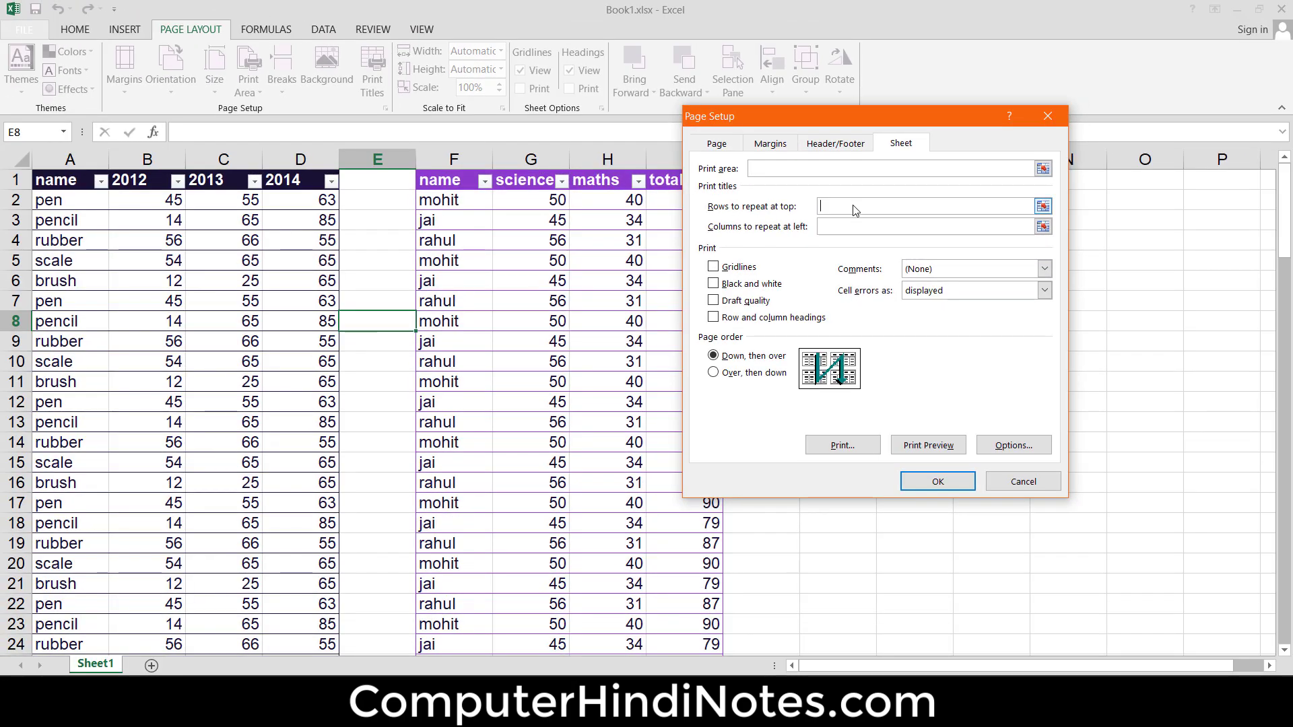
left_click(5, 179)
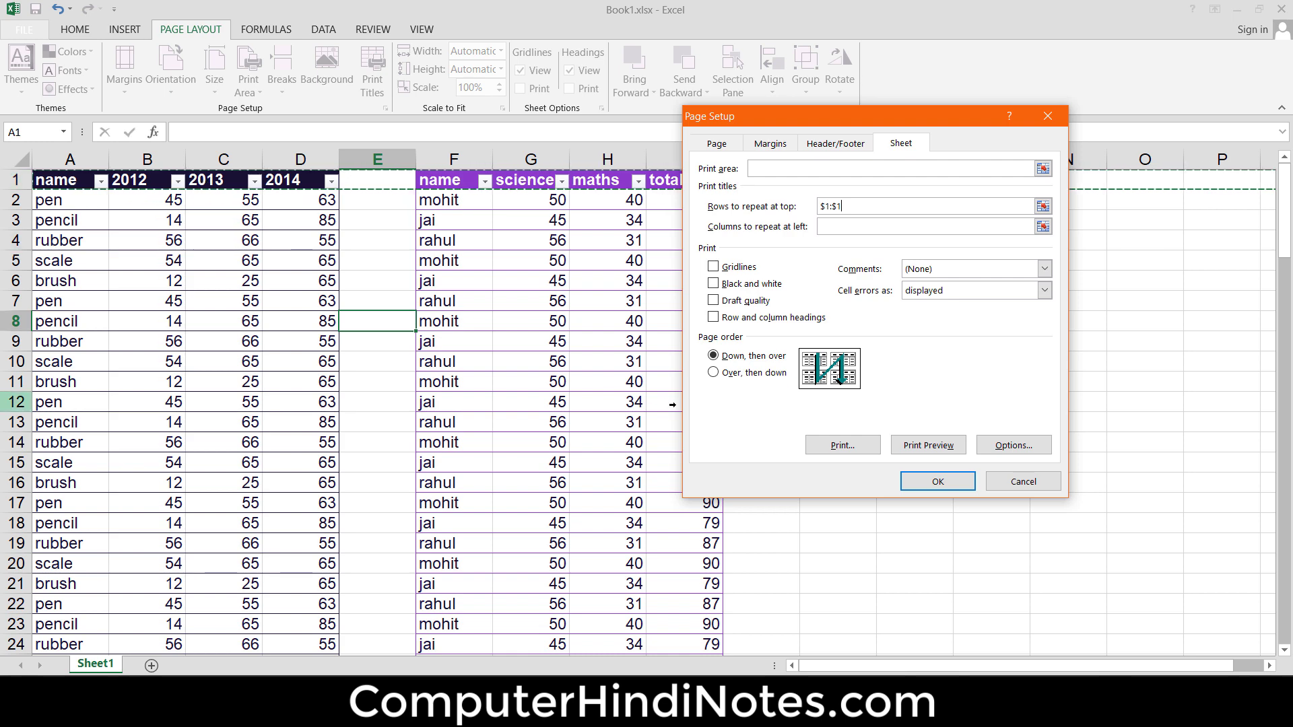
left_click(942, 482)
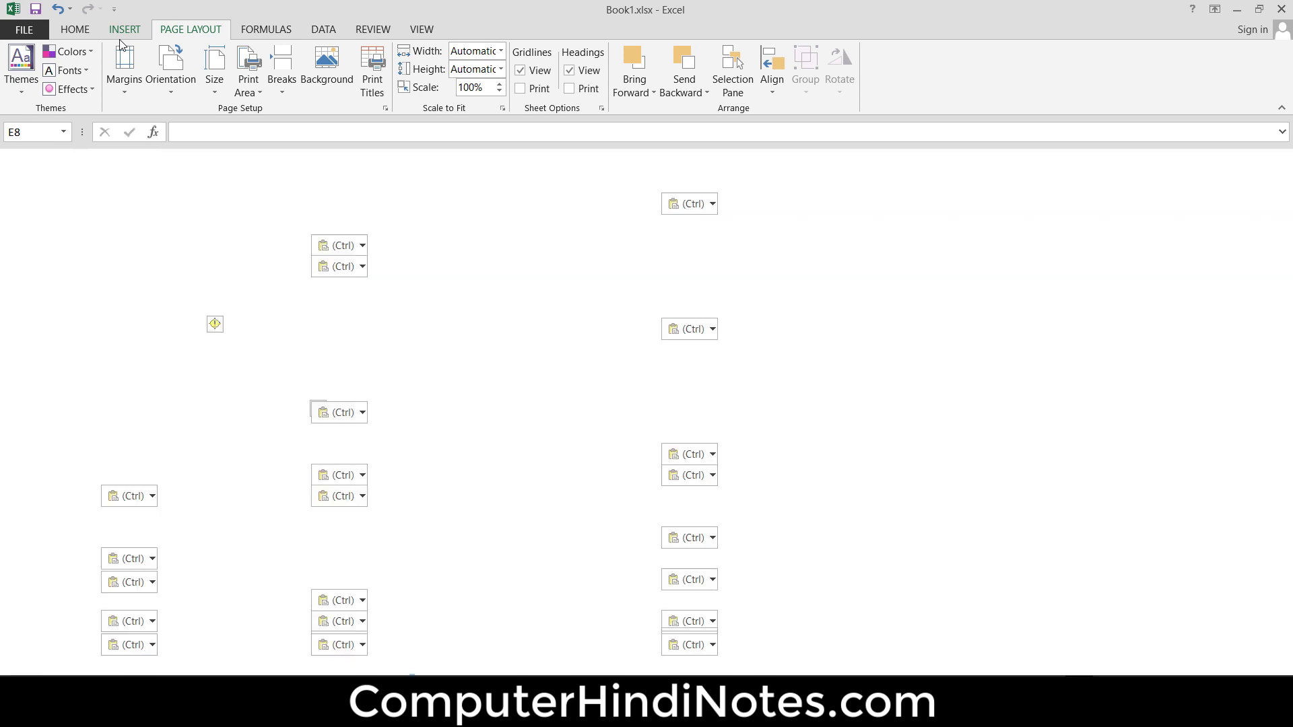
key("ctrl+p")
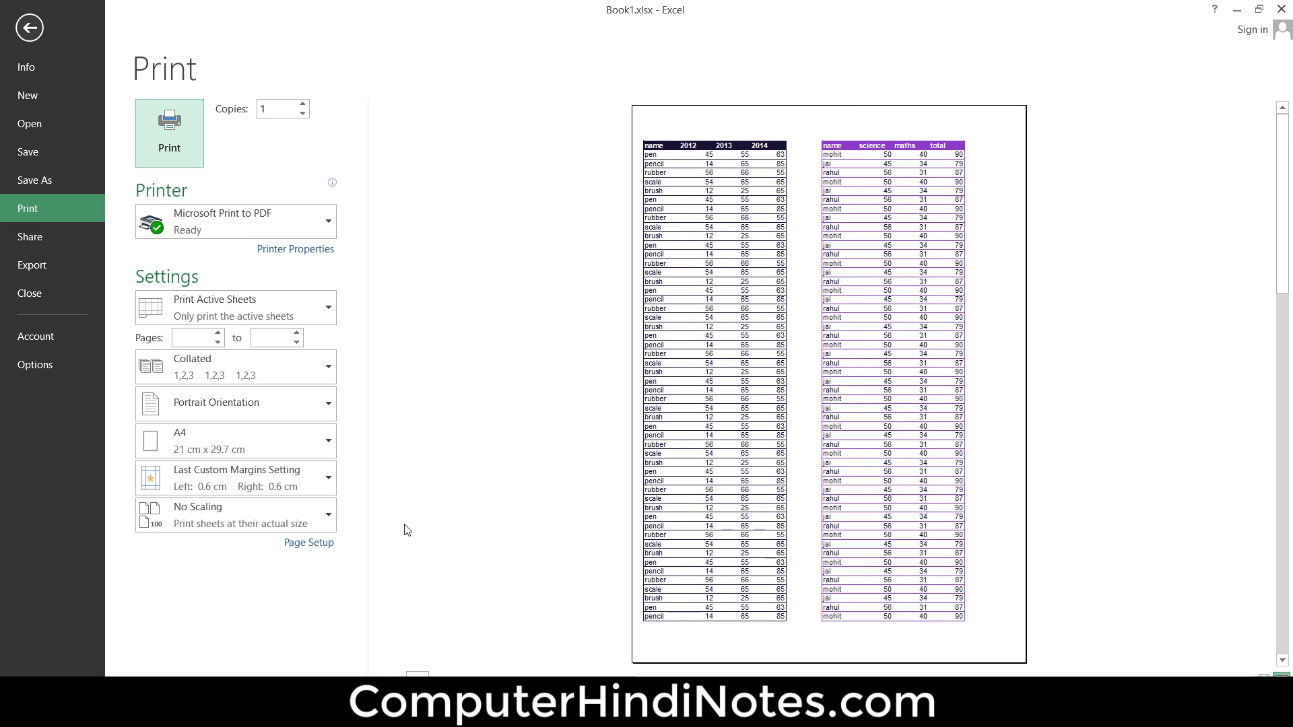
left_click(458, 674)
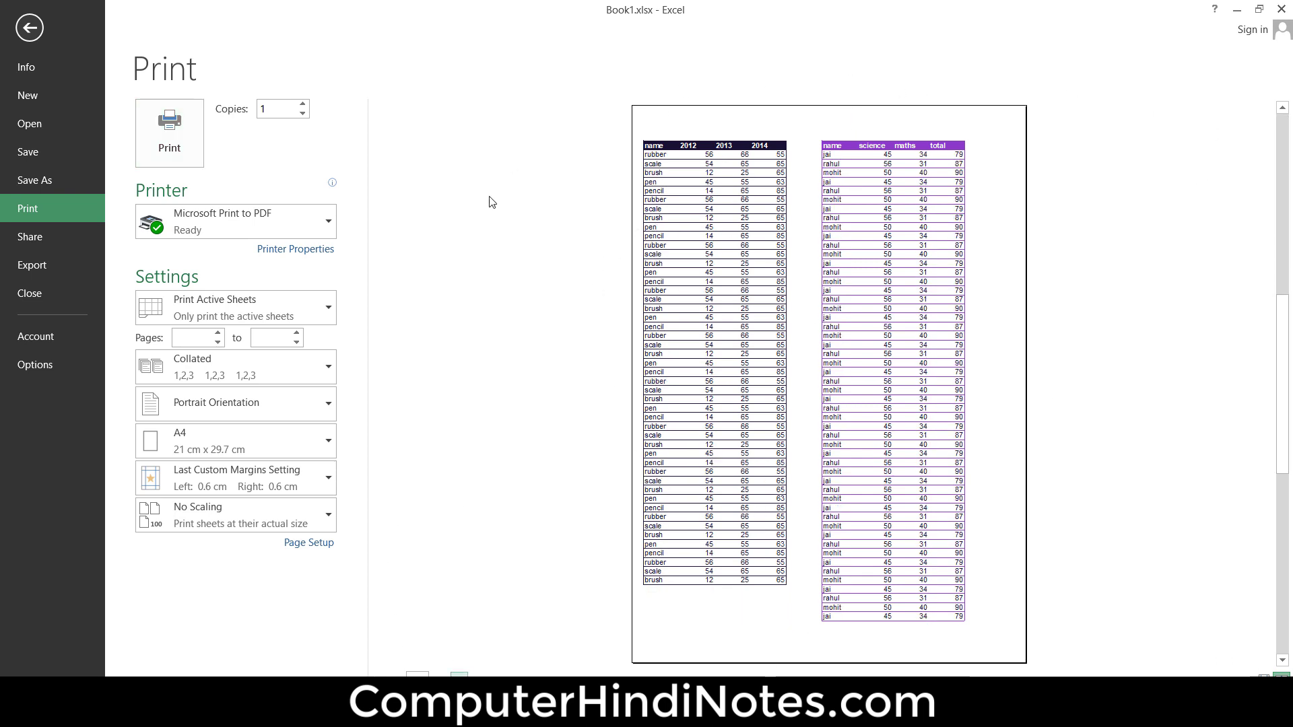
left_click(458, 673)
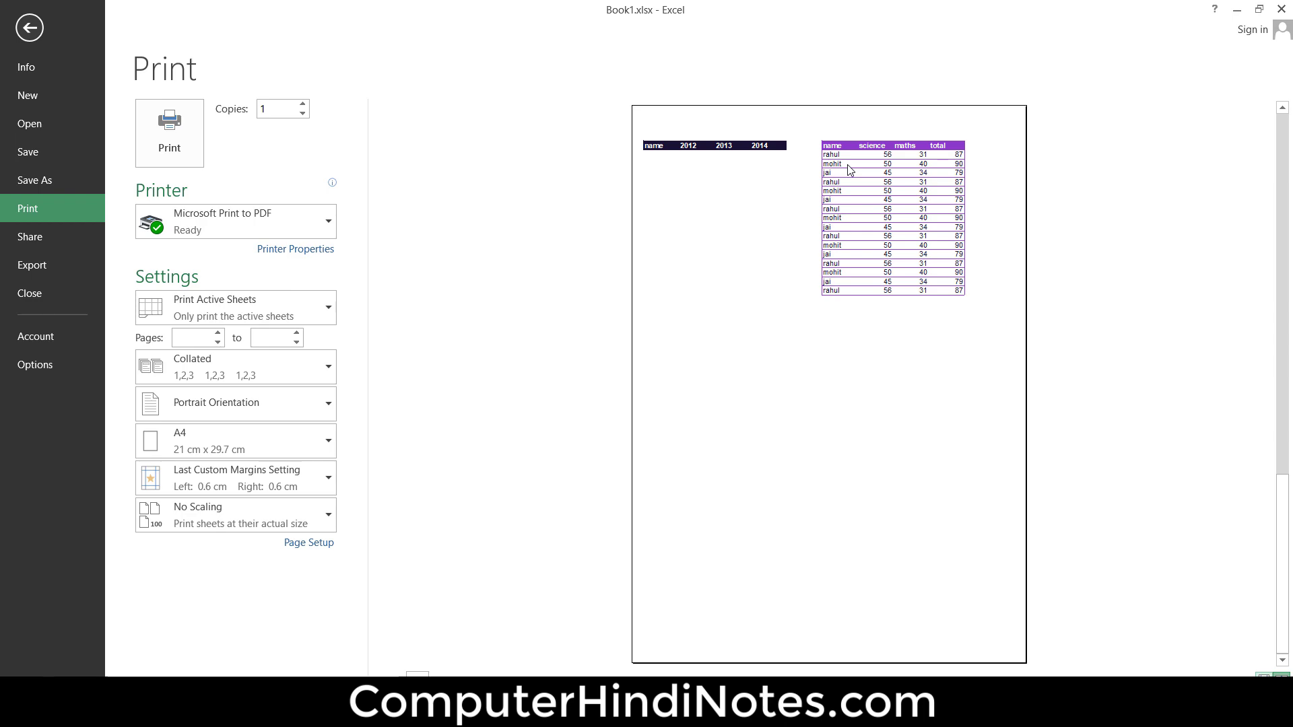
left_click(29, 30)
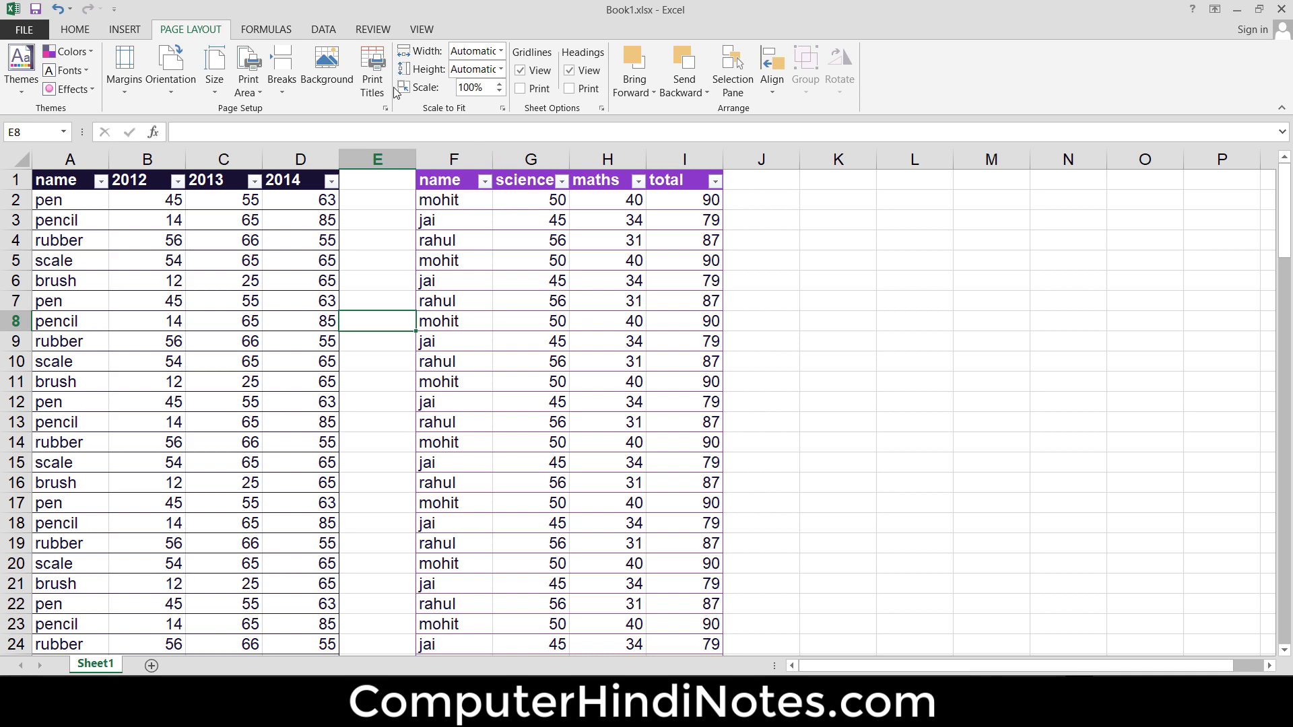
Step: Edit the rows-to-repeat entry in Page Setup's Print Titles, then close the dialog with OK
left_click(374, 80)
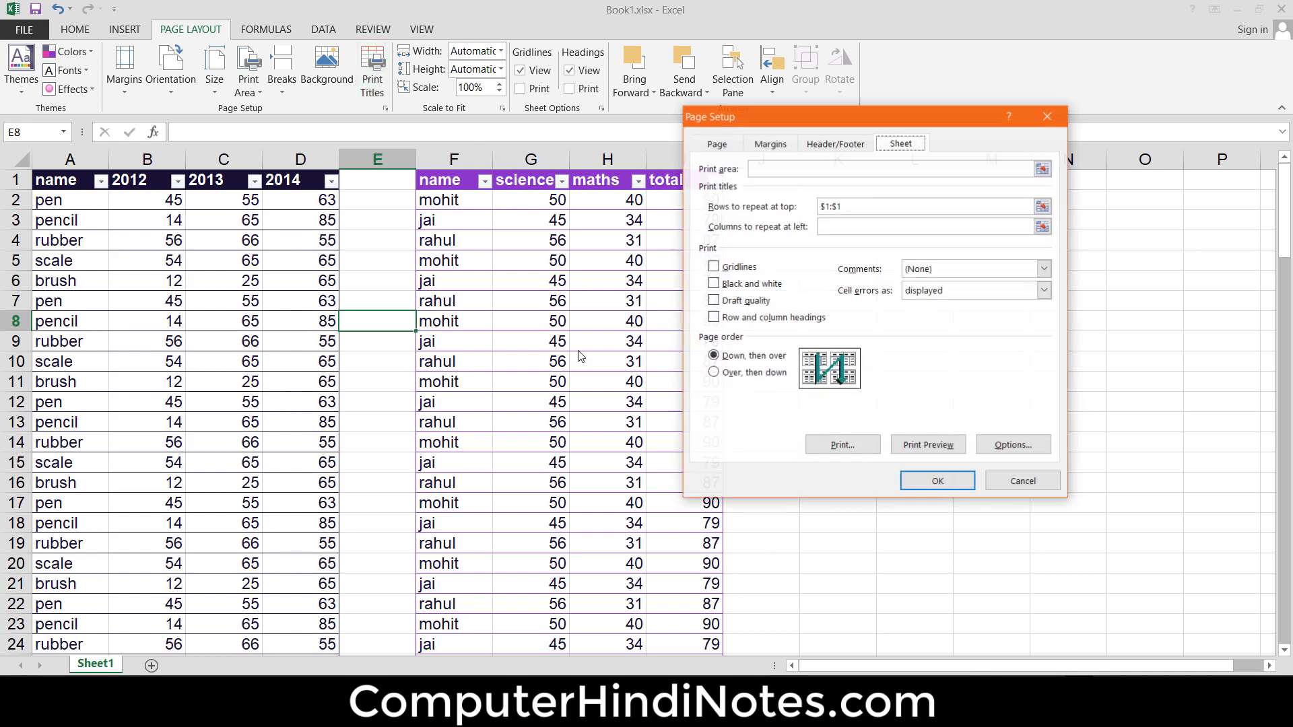
left_click(877, 206)
key("BackSpace")
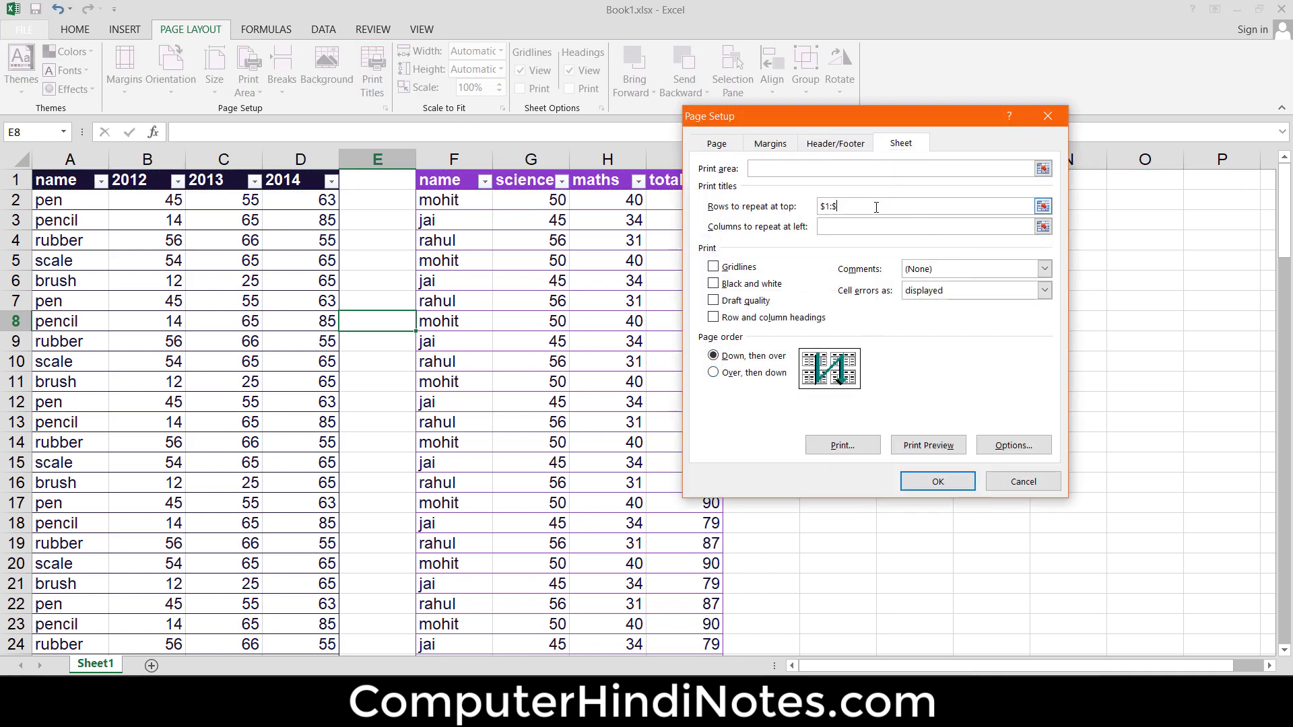
key("BackSpace")
key("BackSpace")
key("BackSpace")
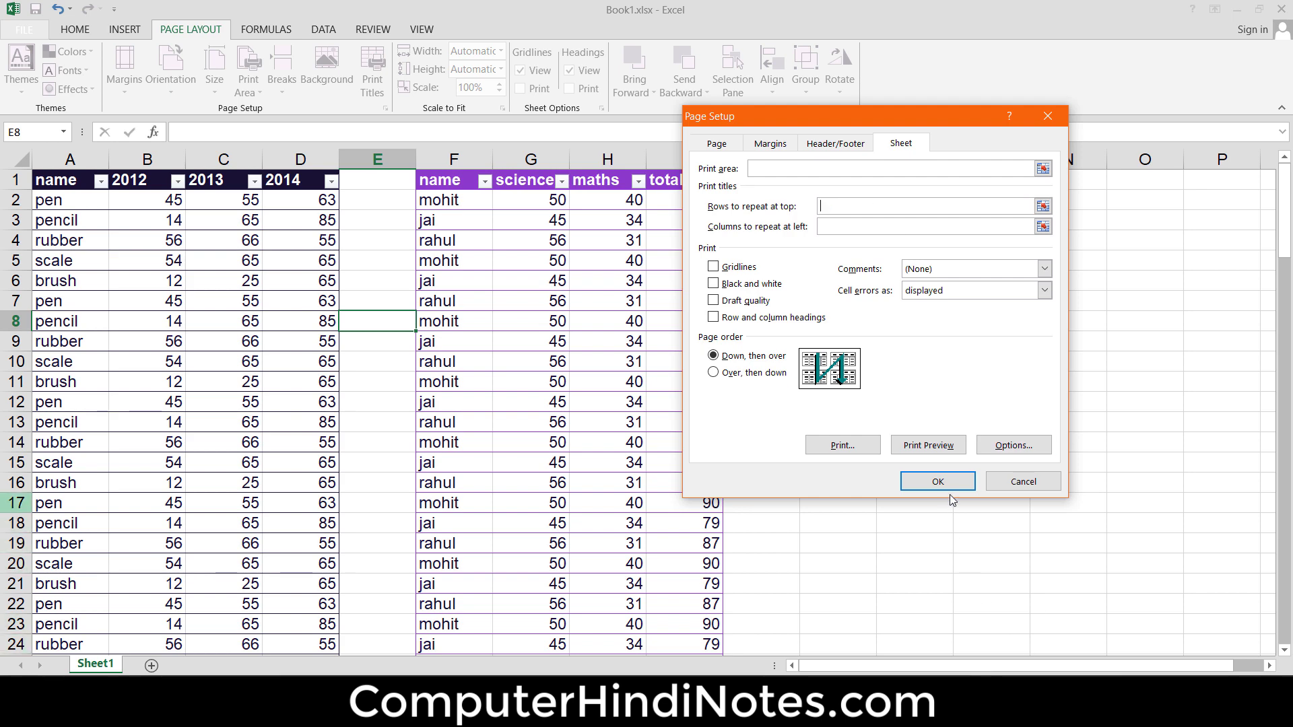
left_click(940, 482)
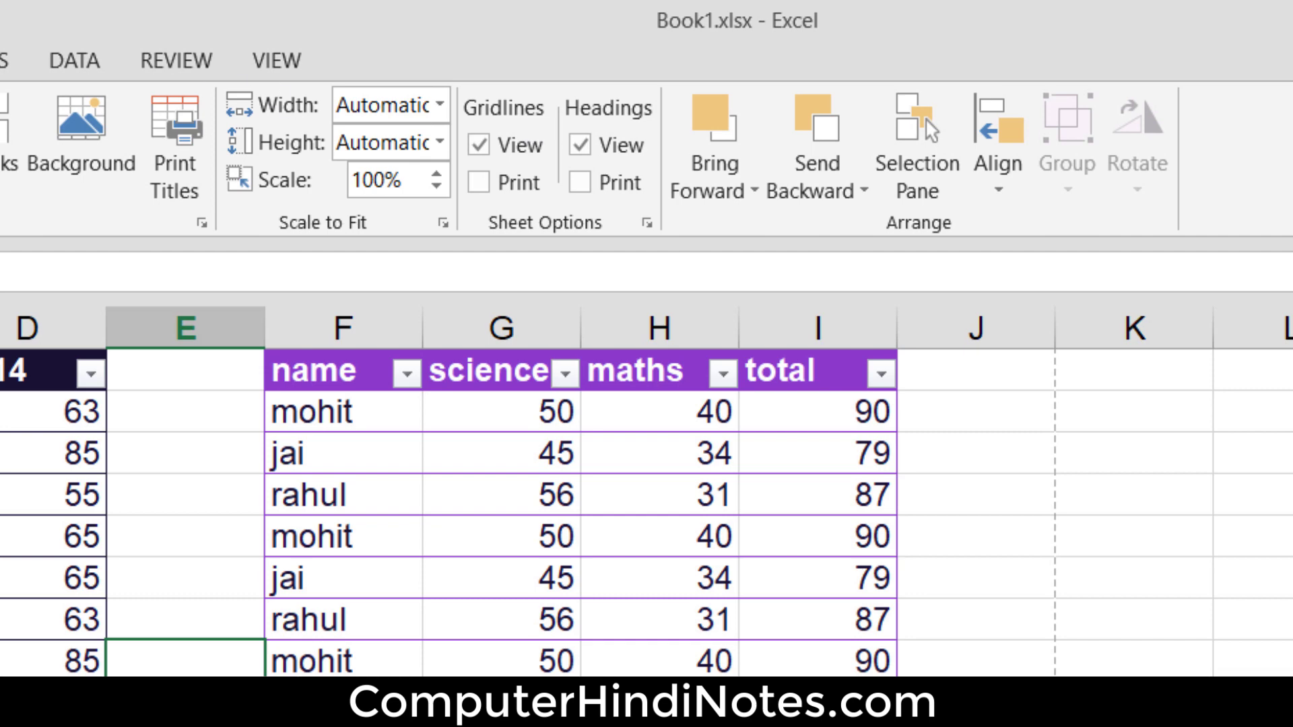
key("ctrl+p")
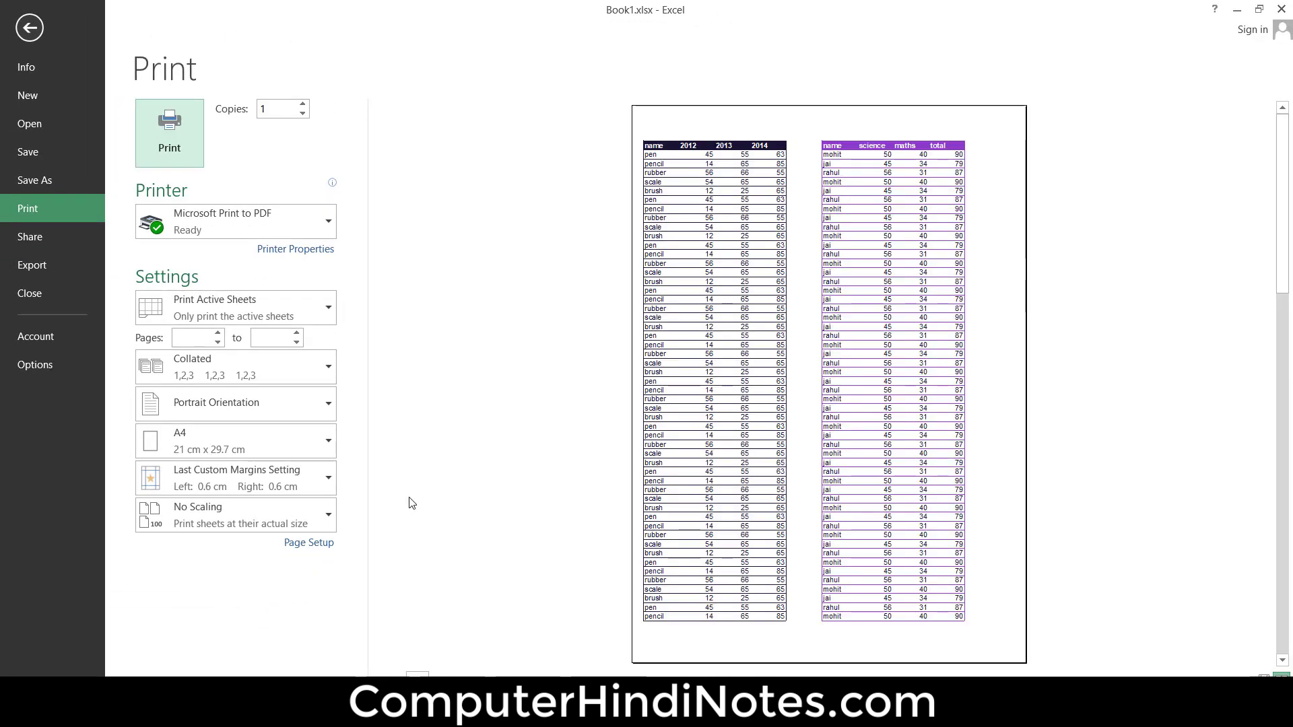
scroll(828, 383, "down", 1)
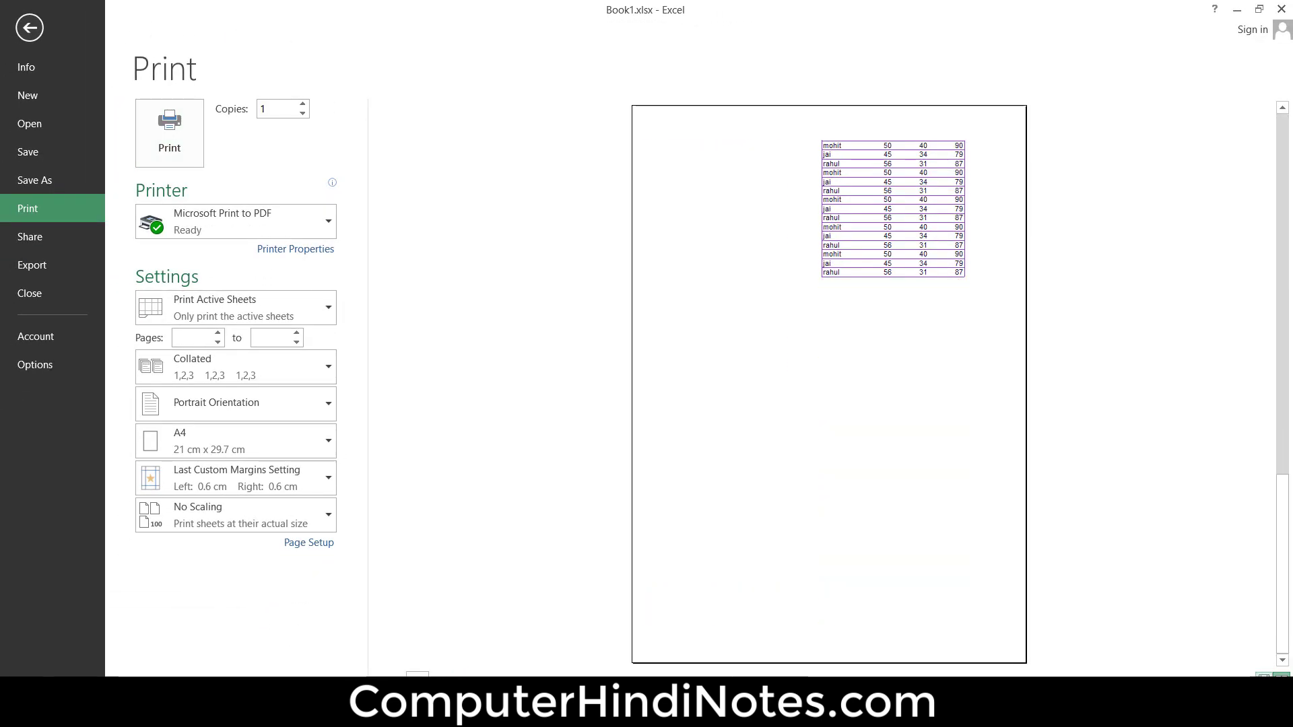
left_click(398, 674)
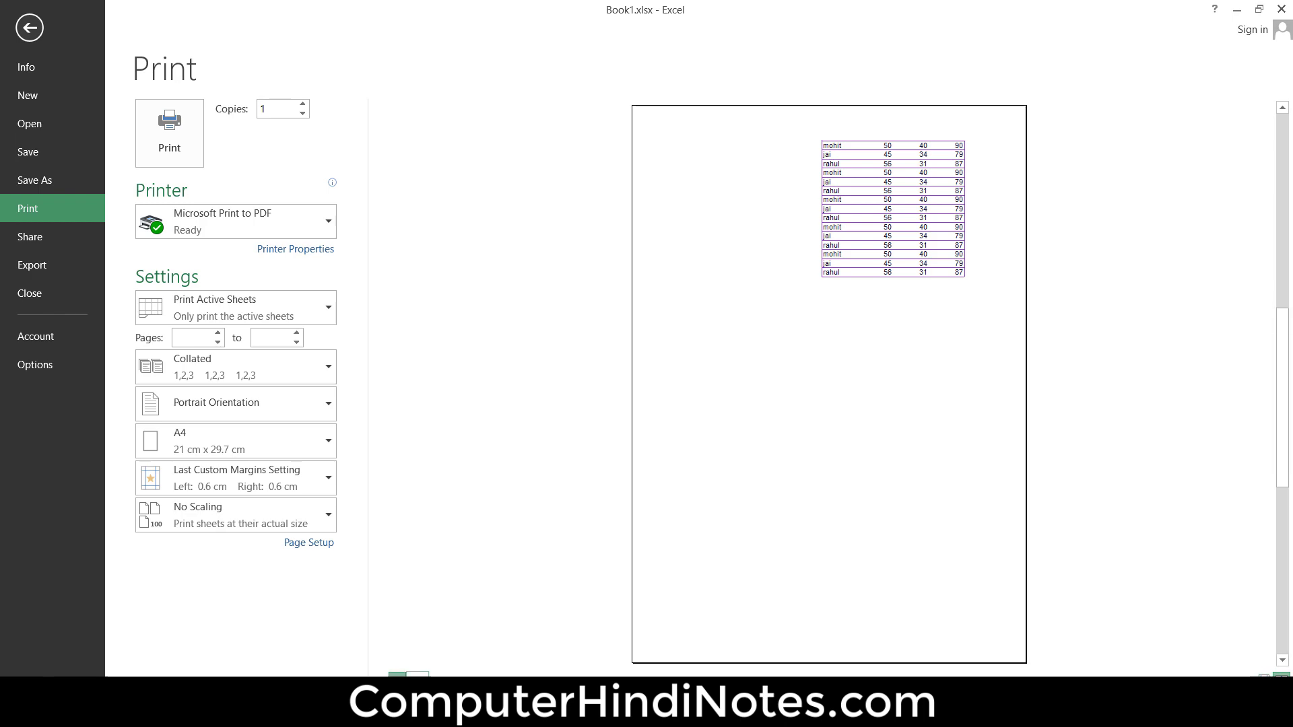
left_click(43, 26)
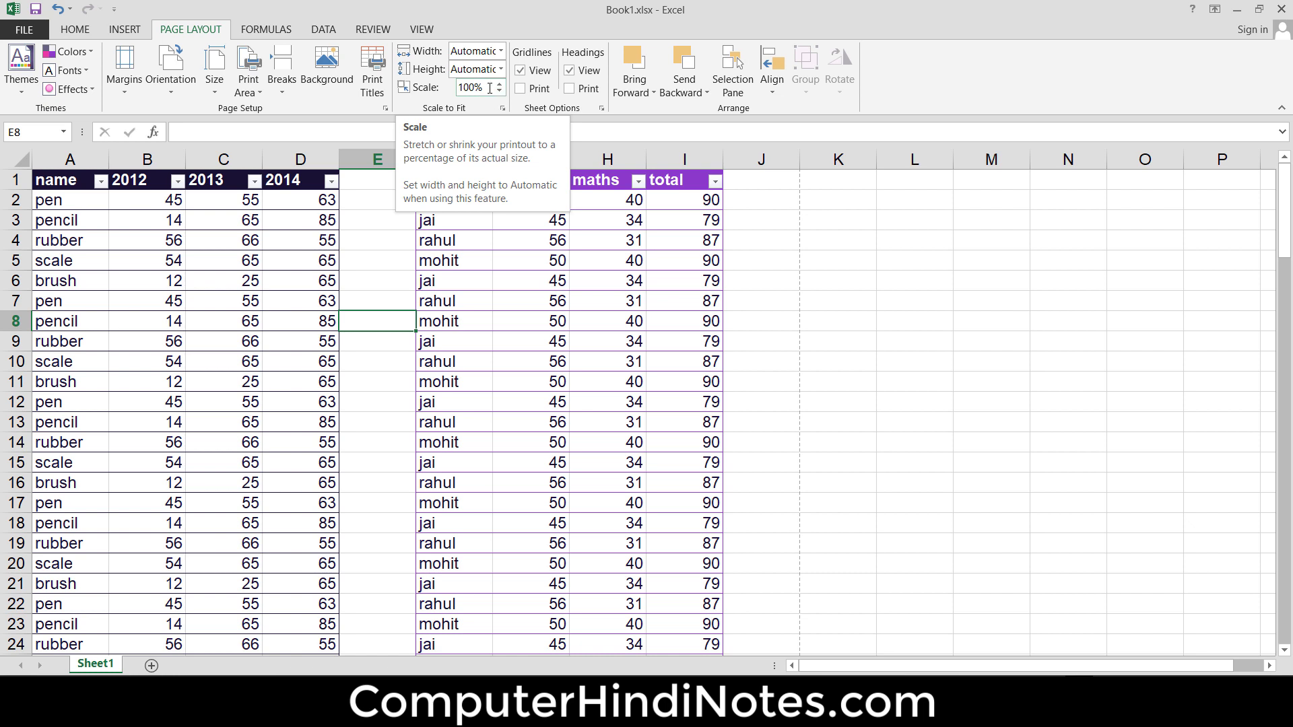
Step: Set the print scale to 80% and preview both printout pages
left_click(489, 88)
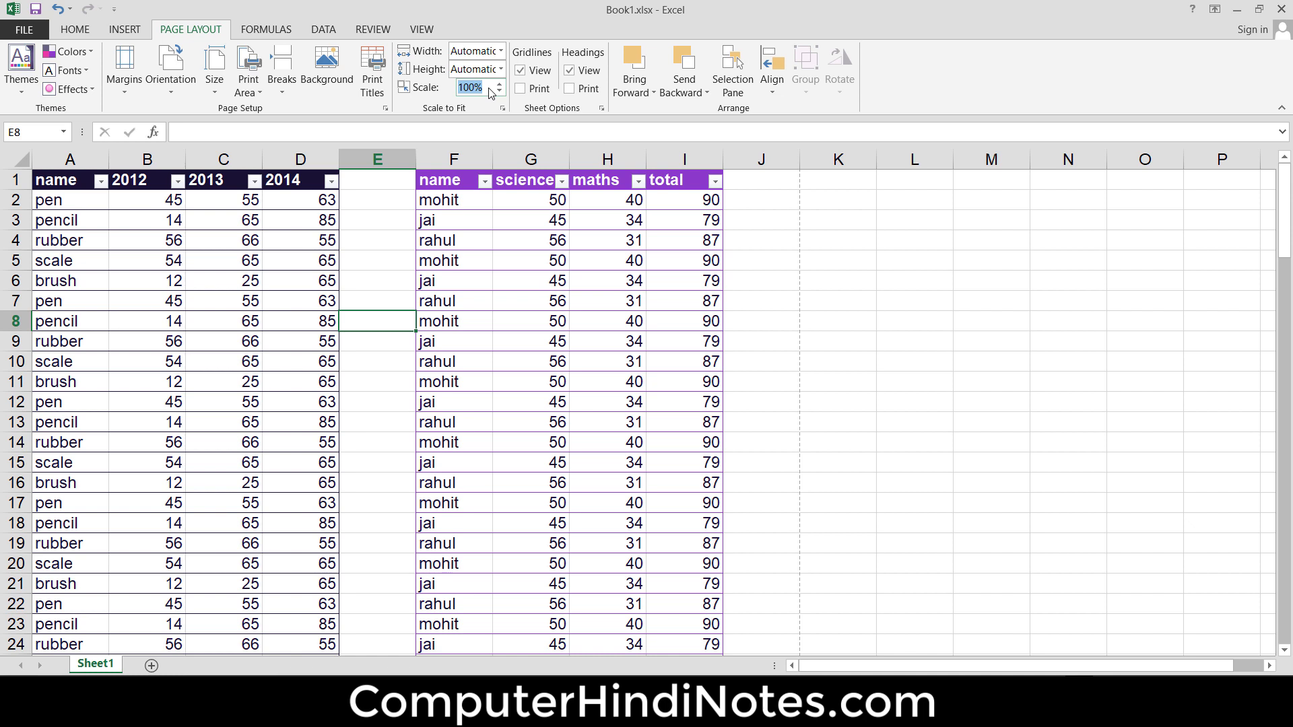
key("BackSpace")
type("8")
type("0")
key("ctrl+p")
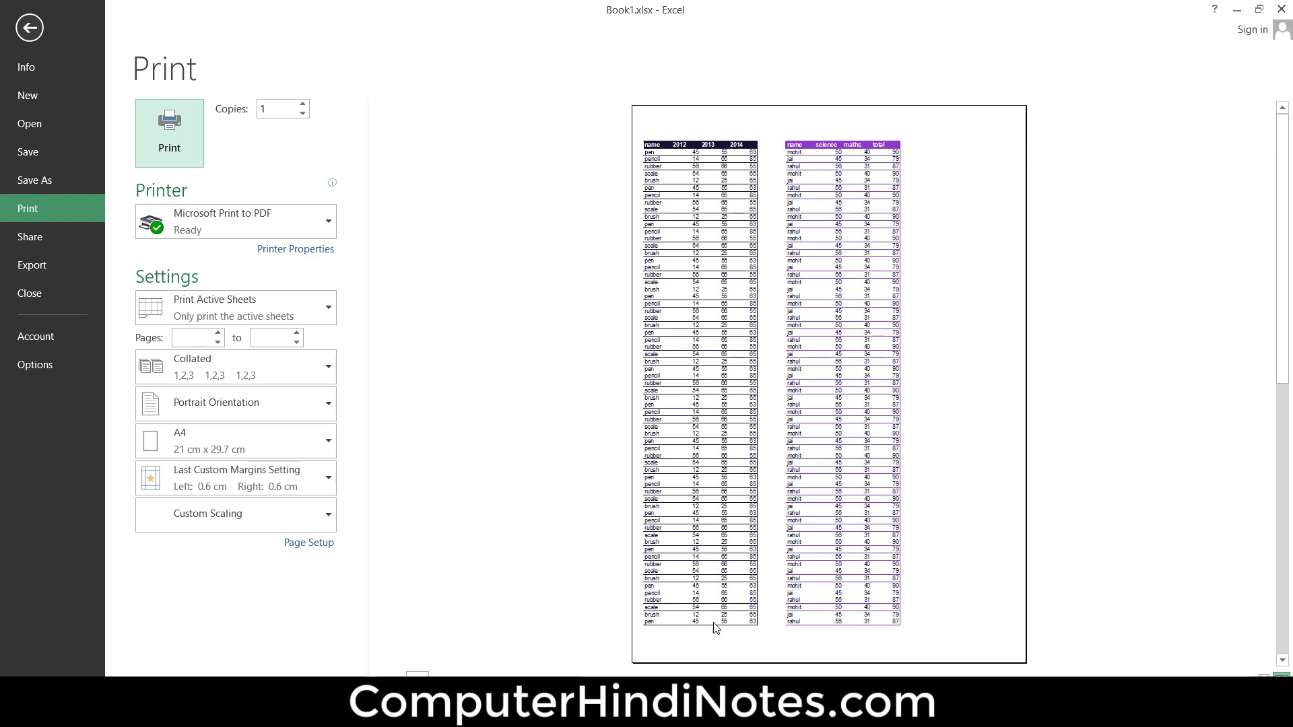
left_click(472, 674)
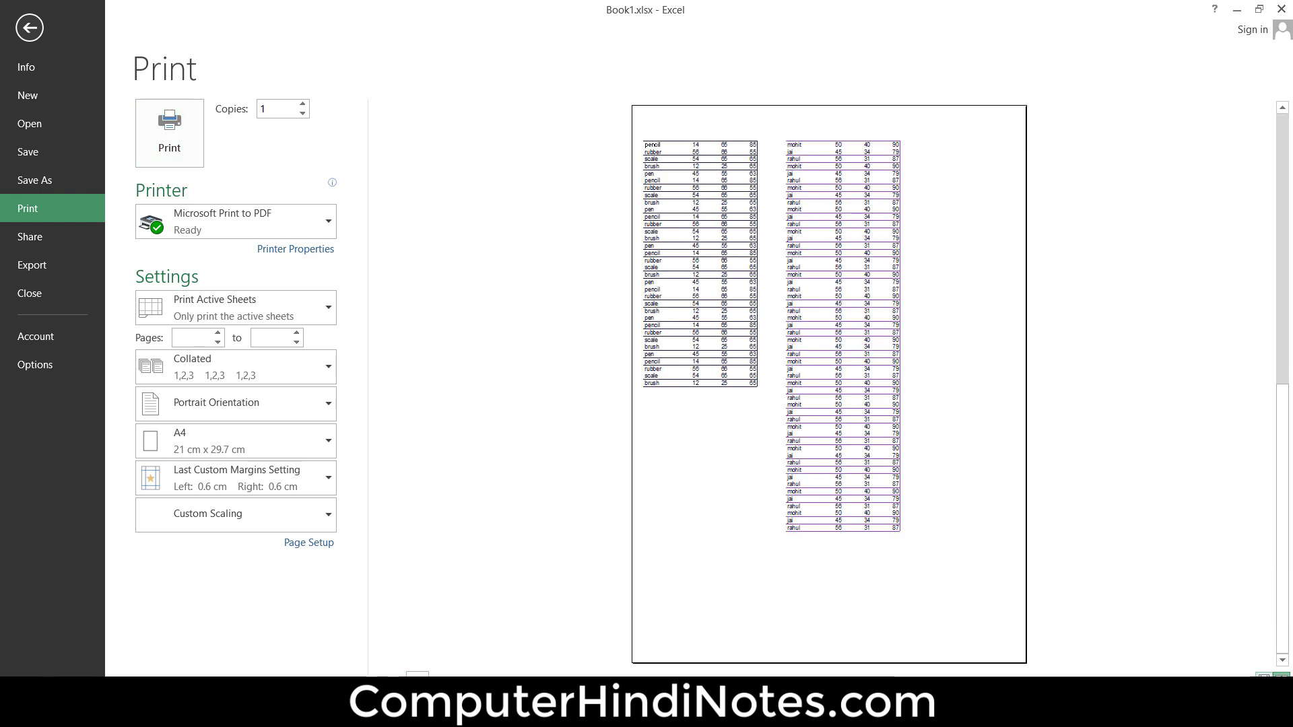
left_click(396, 674)
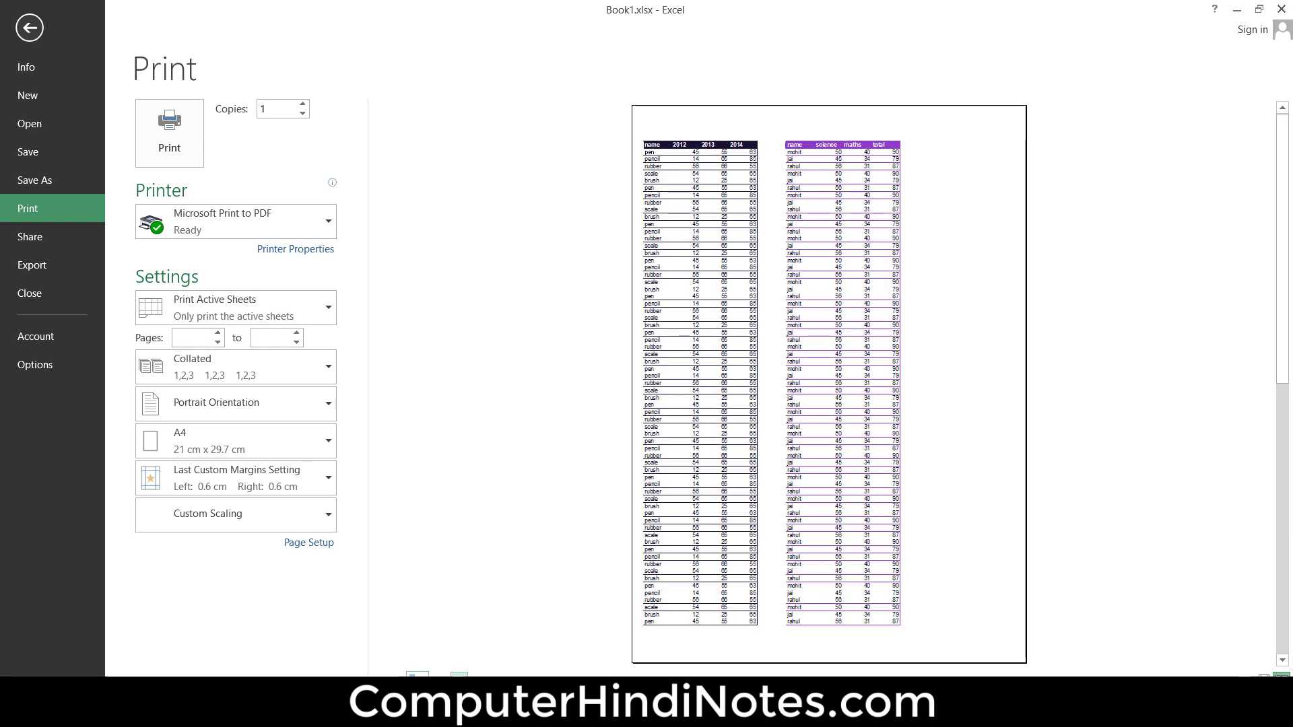
left_click(464, 674)
left_click(397, 674)
left_click(29, 27)
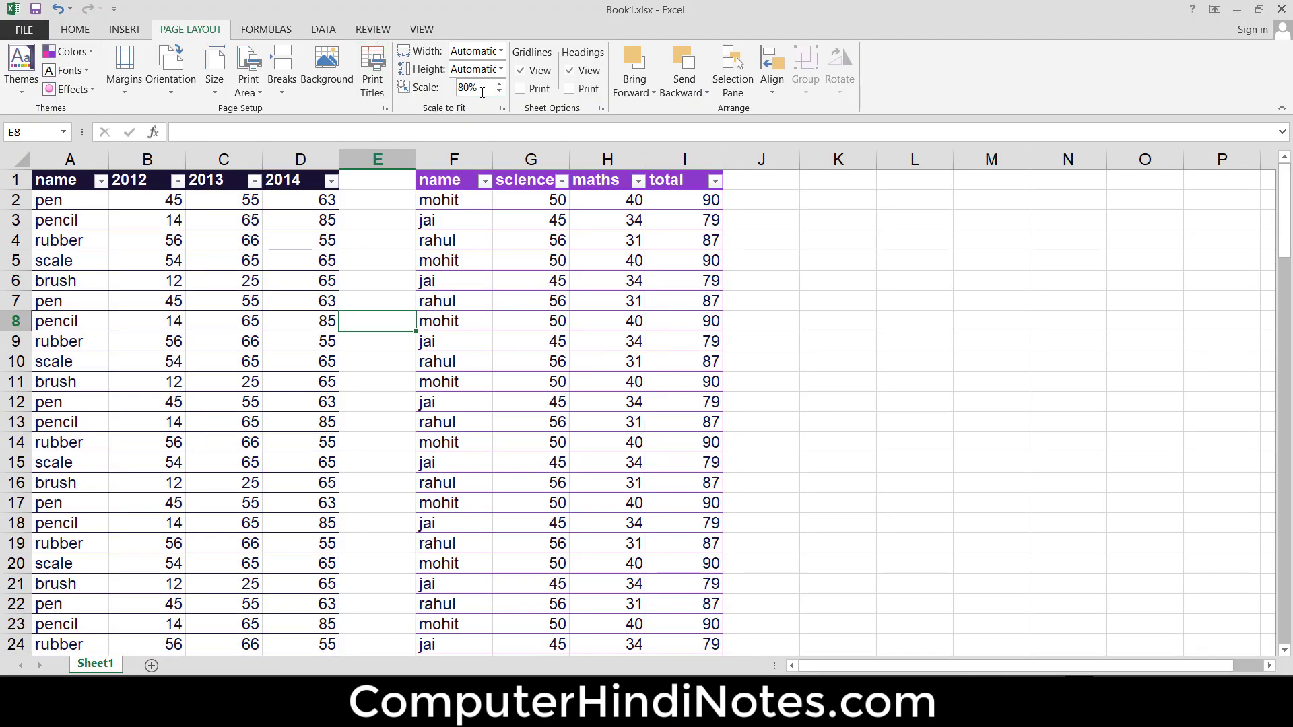
Step: Change the print scale to 60% and open the File backstage
left_click(426, 93)
key("BackSpace")
key("BackSpace")
type("60")
left_click(24, 29)
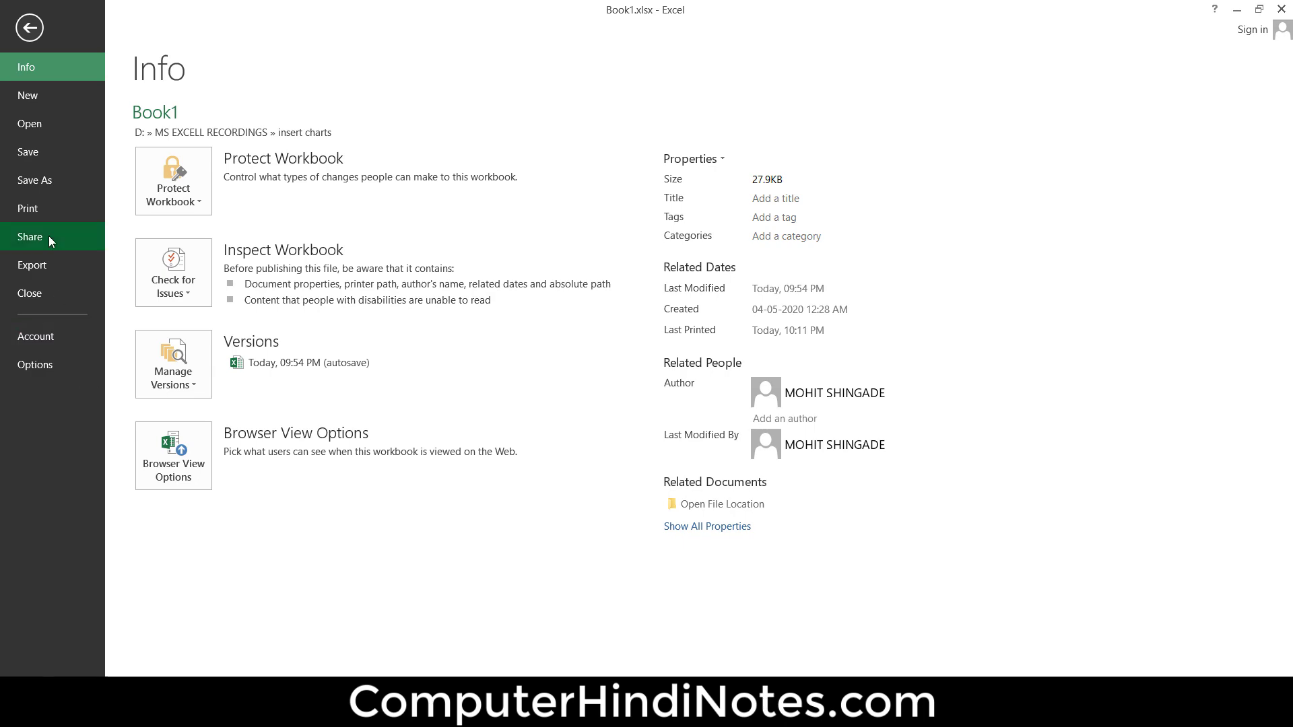
Step: Preview the 60% printout in Backstage Print, then enter 100 in the Scale box
left_click(47, 210)
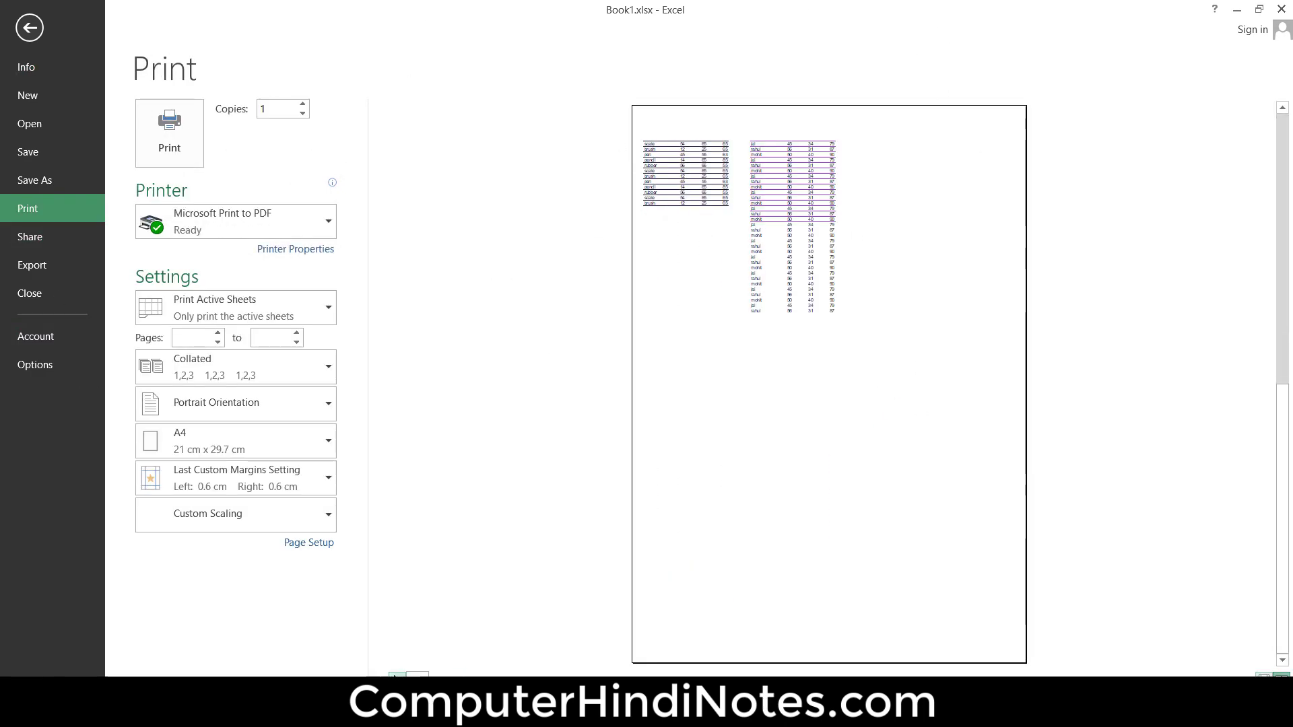
left_click(21, 32)
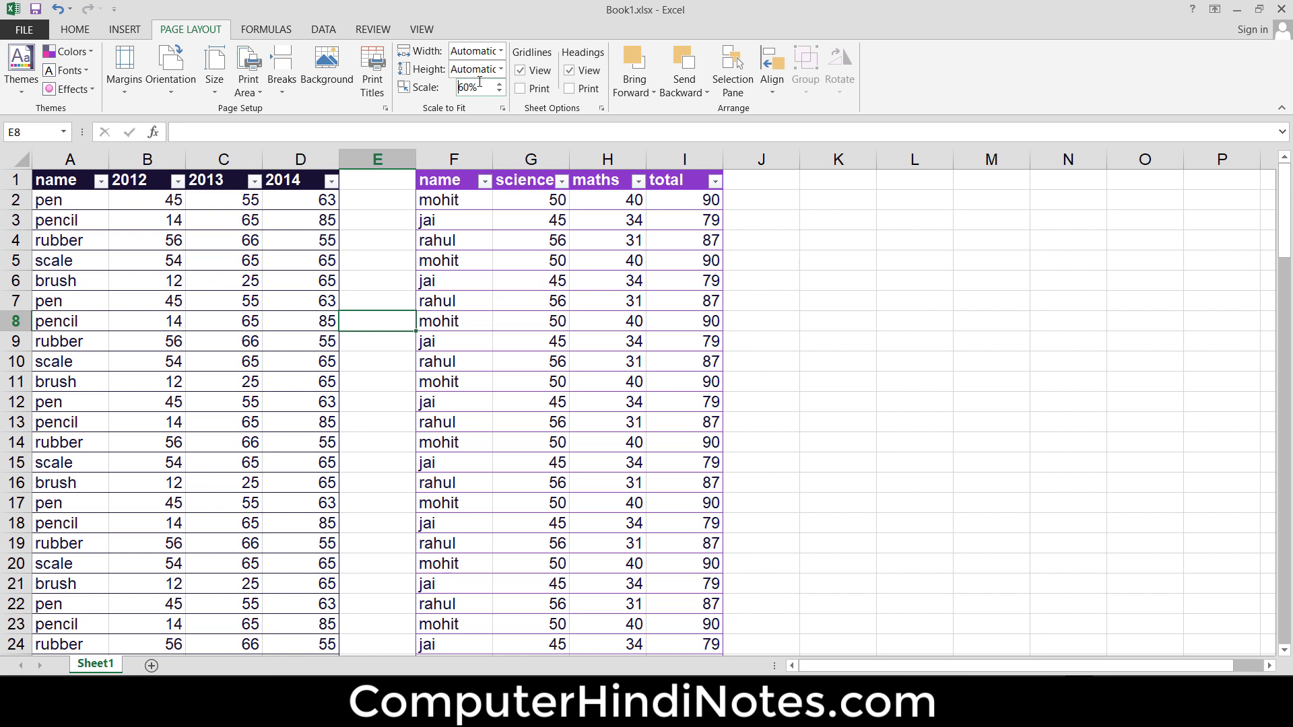
key("Delete")
key("Delete")
key("Delete")
type("100")
Step: Select the empty cells around and between the tables (K5:M13, J2:M16, E2:E21)
mouse_move(973, 267)
left_mouse_down()
mouse_move(977, 451)
mouse_move(938, 375)
left_mouse_up()
left_click(1094, 382)
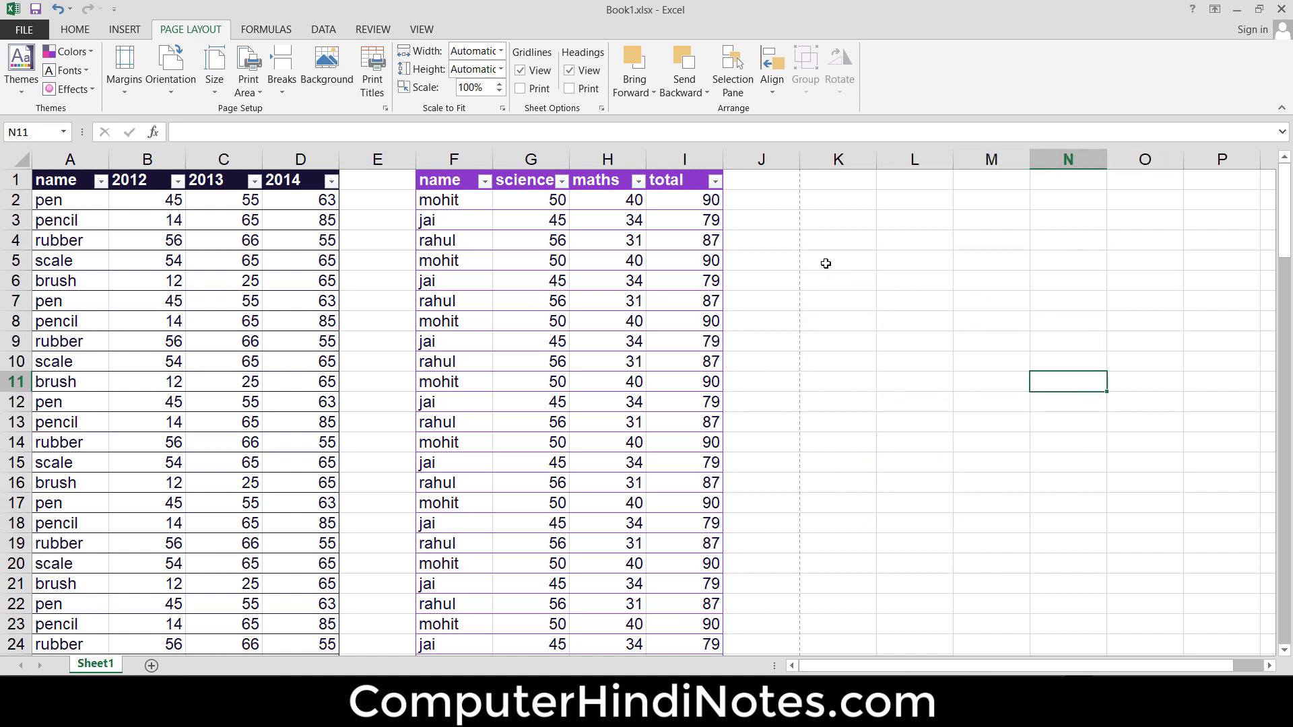
left_click_drag(757, 200, 1014, 478)
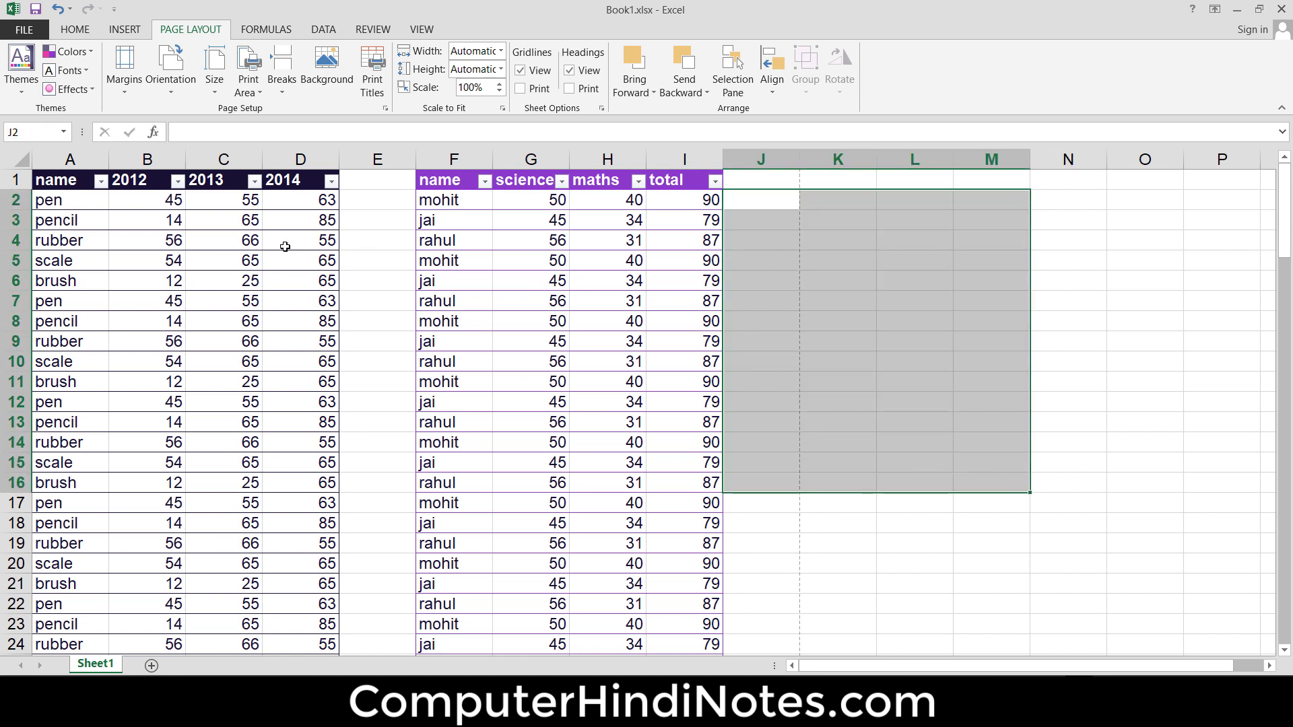
left_click(915, 266)
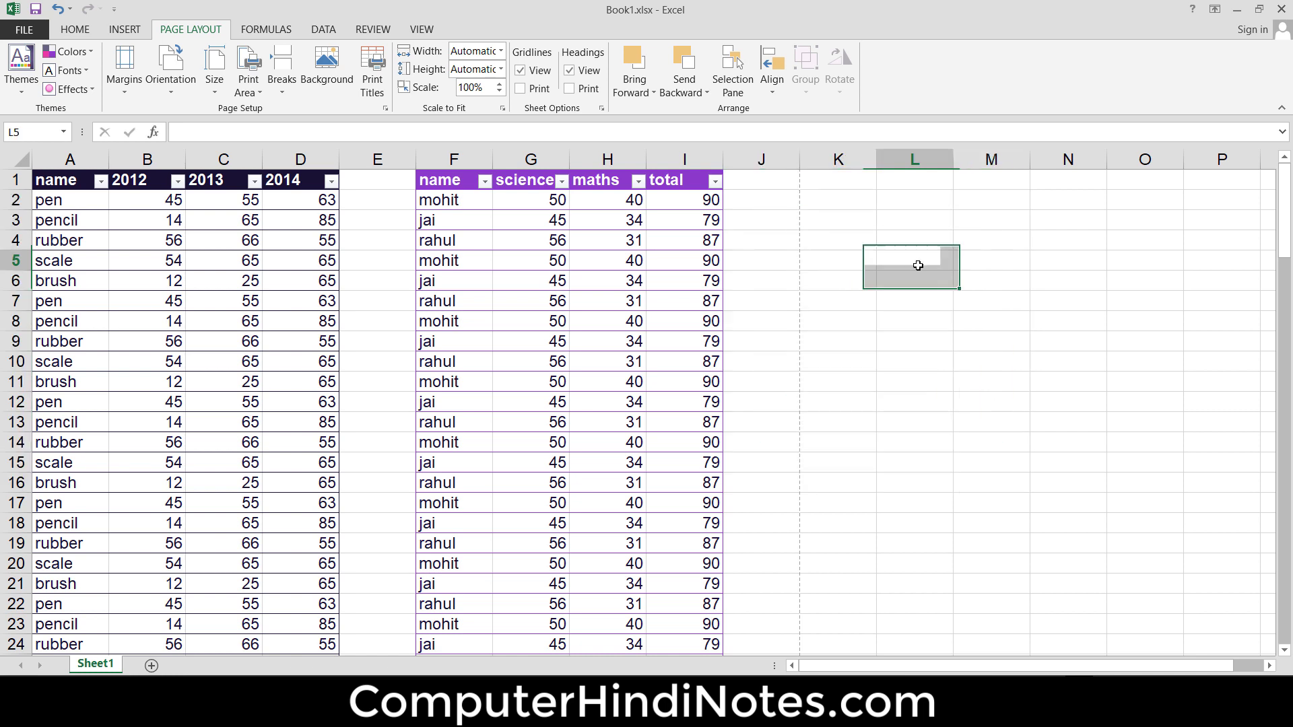
left_click_drag(391, 201, 391, 552)
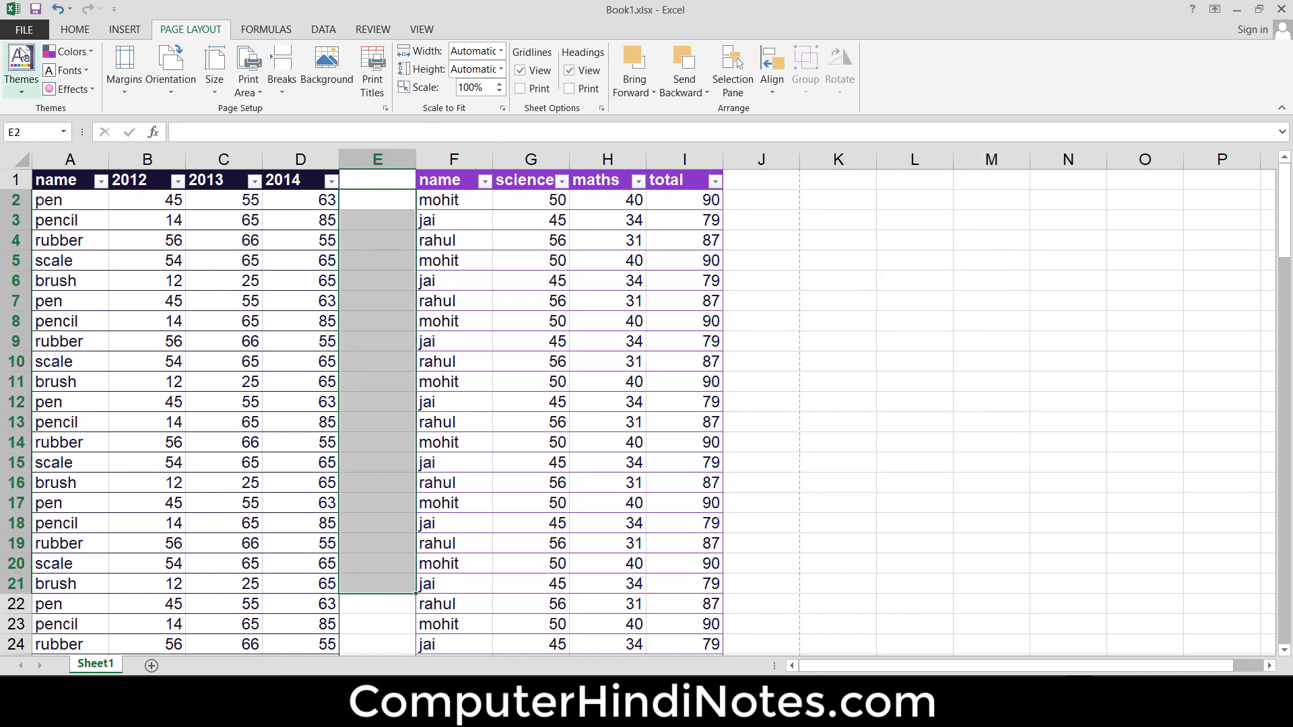
Step: Preview without gridlines, turn on Gridlines Print, and preview the printout again
key("ctrl+p")
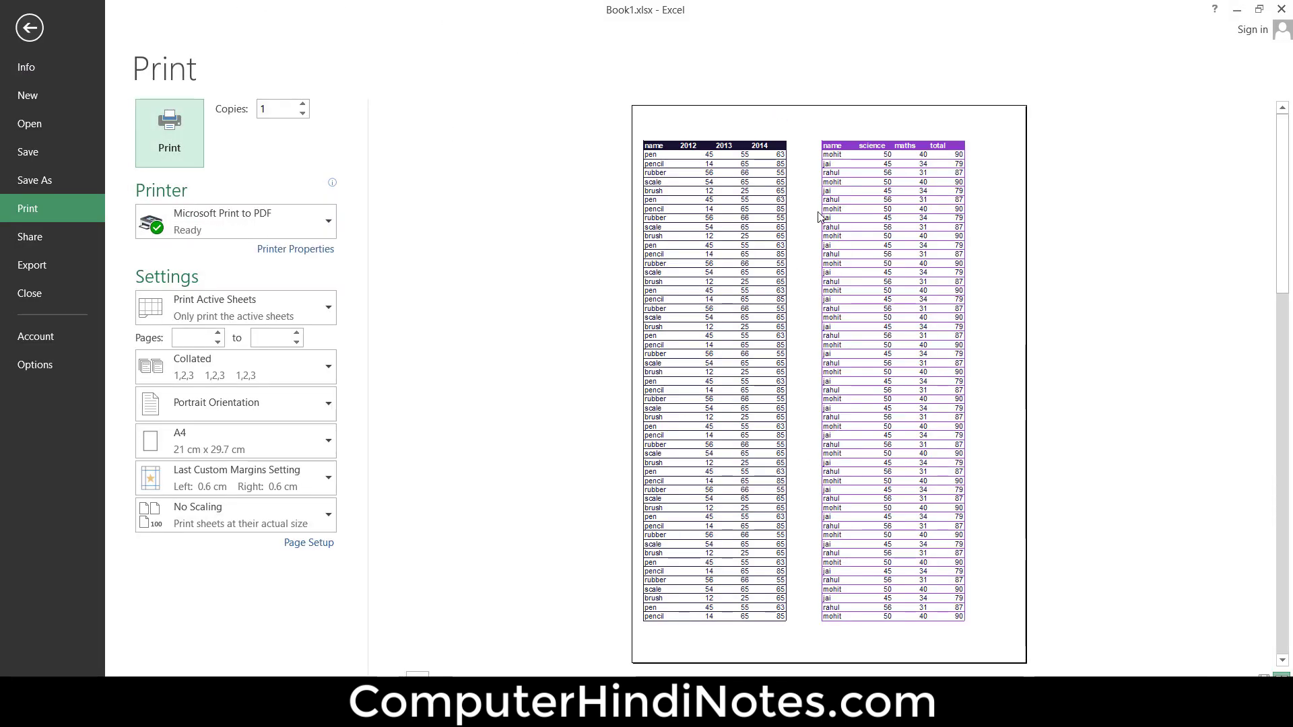
left_click(29, 30)
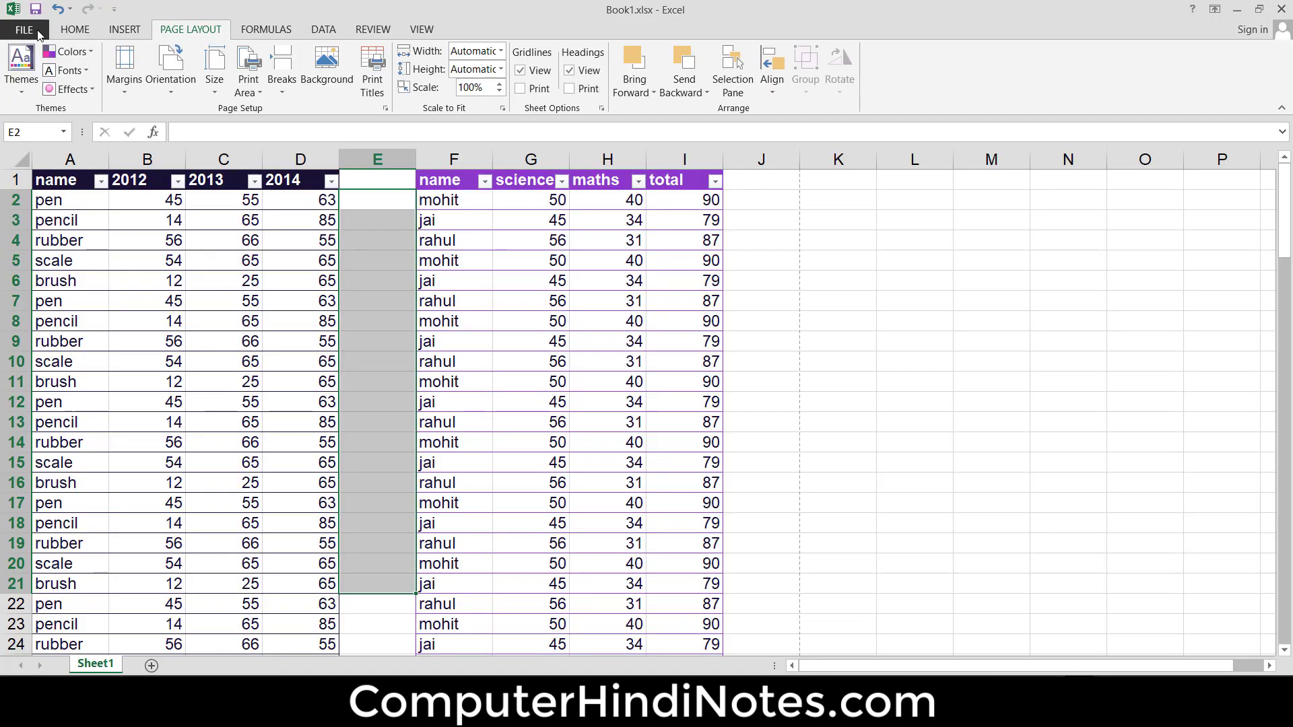
left_click(520, 88)
key("ctrl+p")
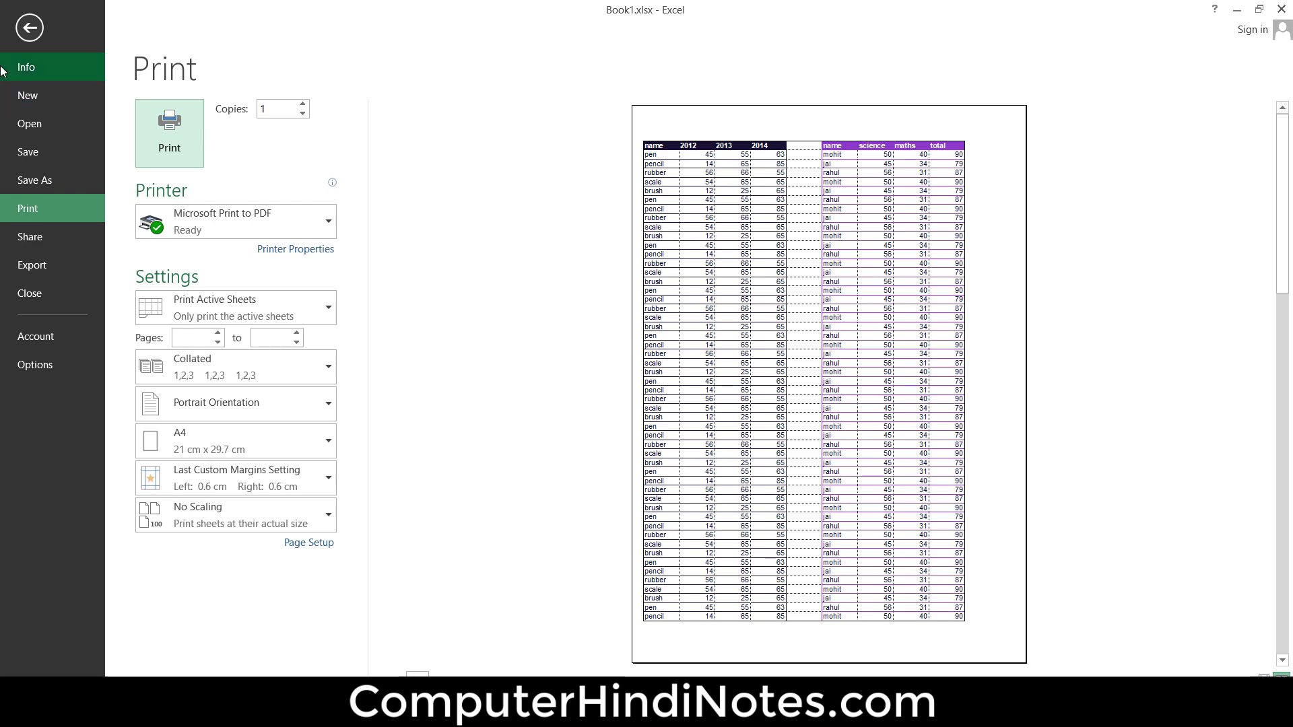
left_click(35, 34)
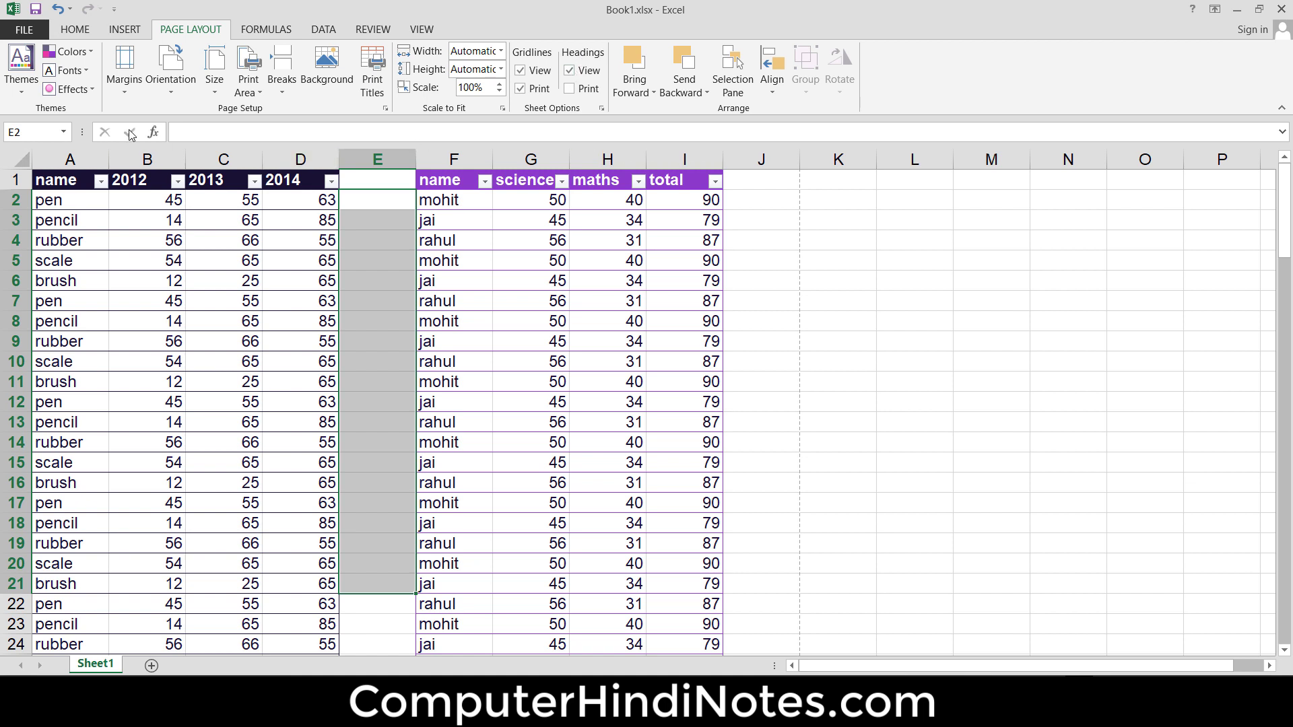
Step: Turn on Headings Print and check the row numbers and column letters in the print preview
left_click(578, 69)
left_click(583, 72)
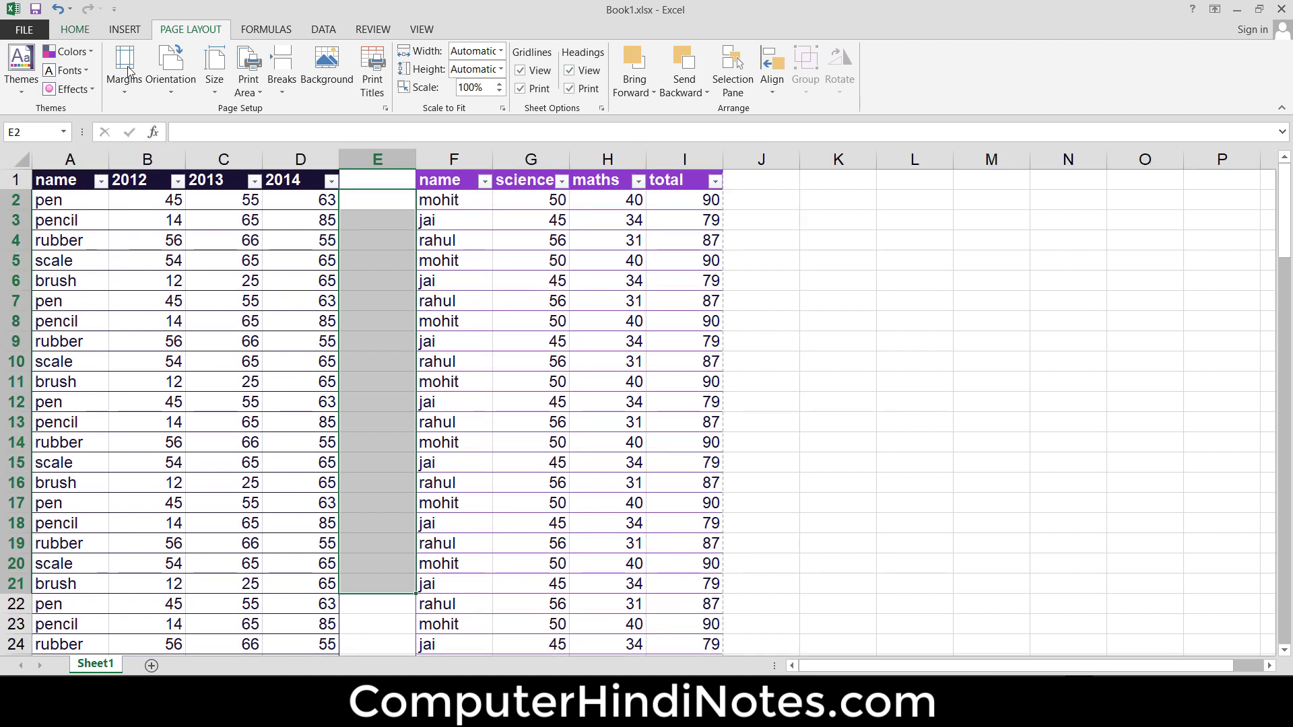
key("ctrl+p")
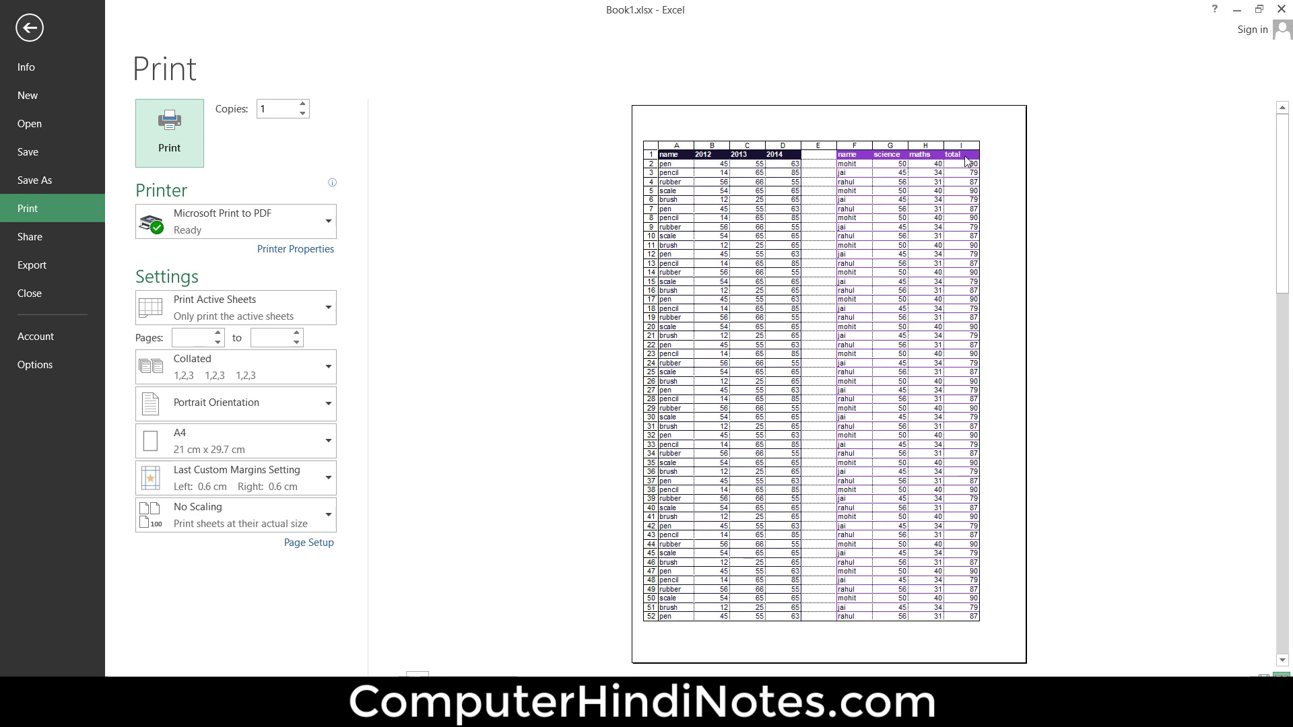
left_click(28, 28)
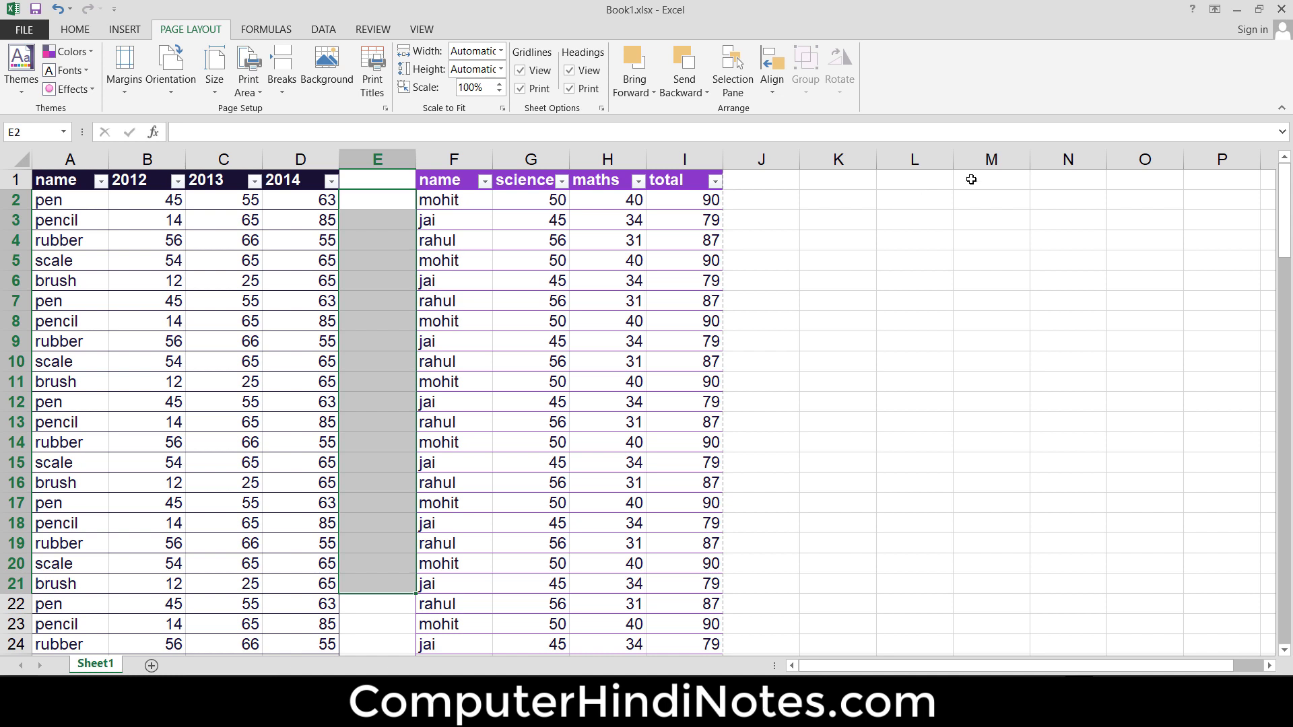
left_click(774, 339)
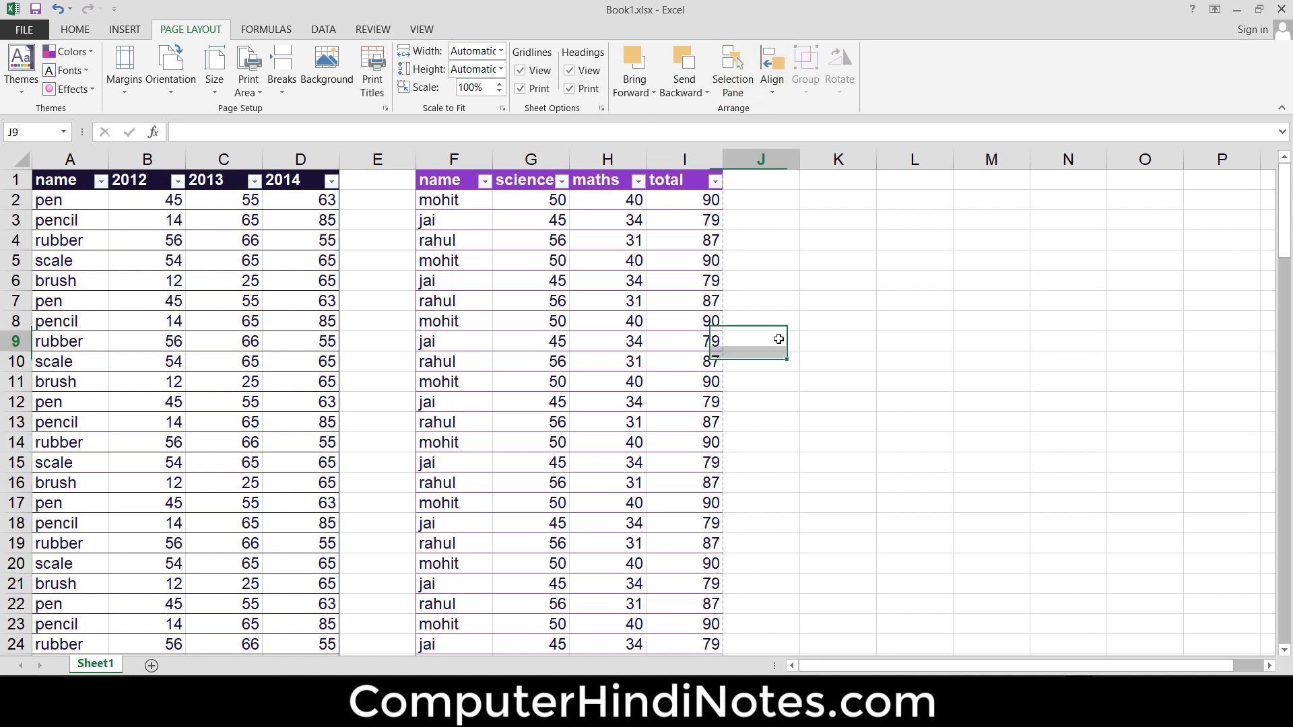